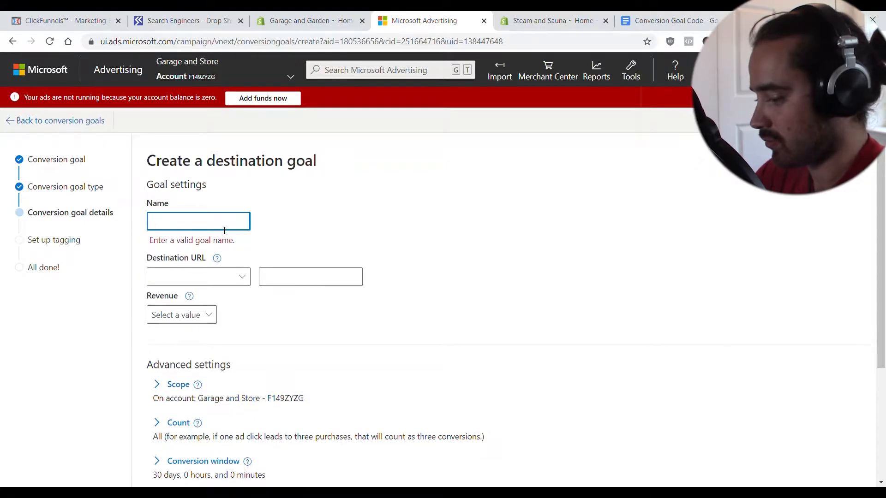
Name the destination goal "Made a Purchase" and make its destination URL condition Contains "thank_you"
{"action": "type", "text": "Made a P"}
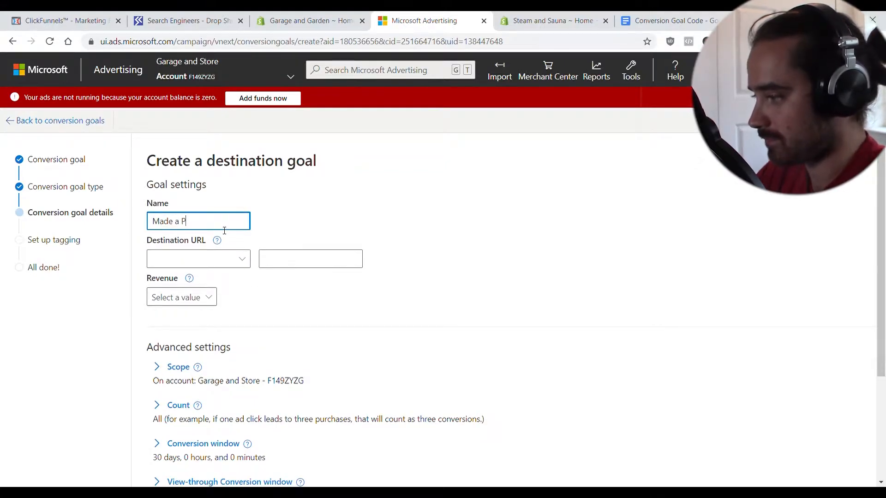
{"action": "type", "text": "urchase"}
{"action": "left_click", "coordinate": [245, 259]}
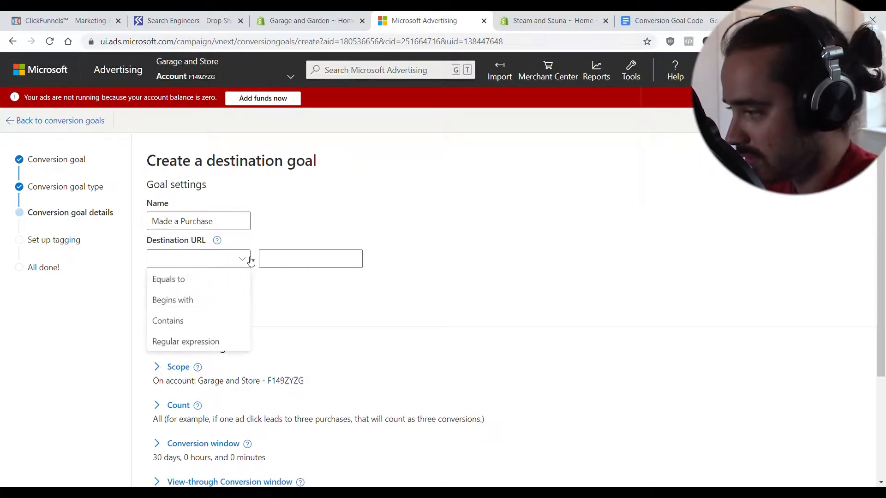
{"action": "left_click", "coordinate": [237, 319]}
{"action": "left_click", "coordinate": [274, 267]}
{"action": "type", "text": "thank"}
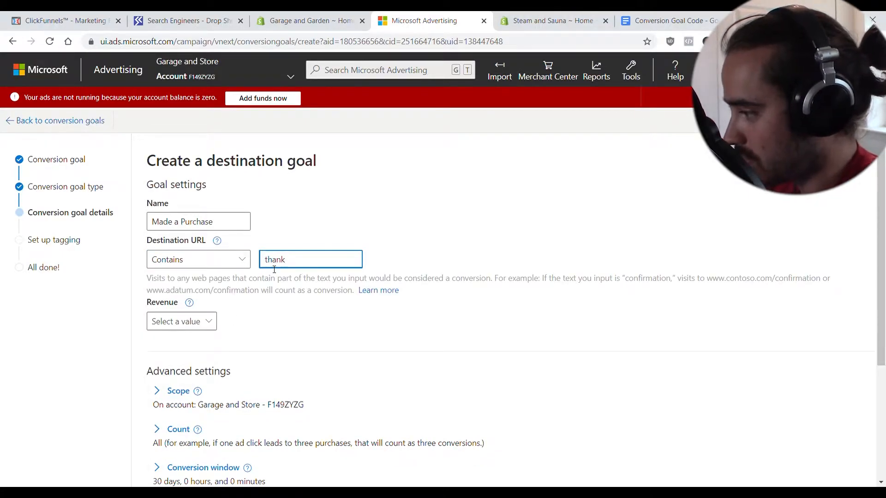
{"action": "type", "text": "_you"}
{"action": "left_click", "coordinate": [349, 353]}
Set the goal's revenue so each conversion action has the same value of 2000 US dollars
{"action": "scroll", "coordinate": [300, 326], "scroll_direction": "down", "scroll_amount": 3}
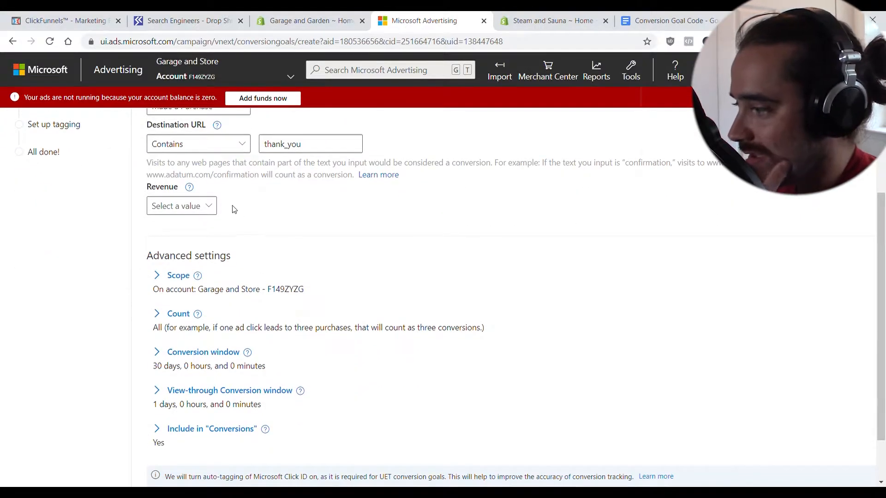
{"action": "left_click", "coordinate": [208, 206]}
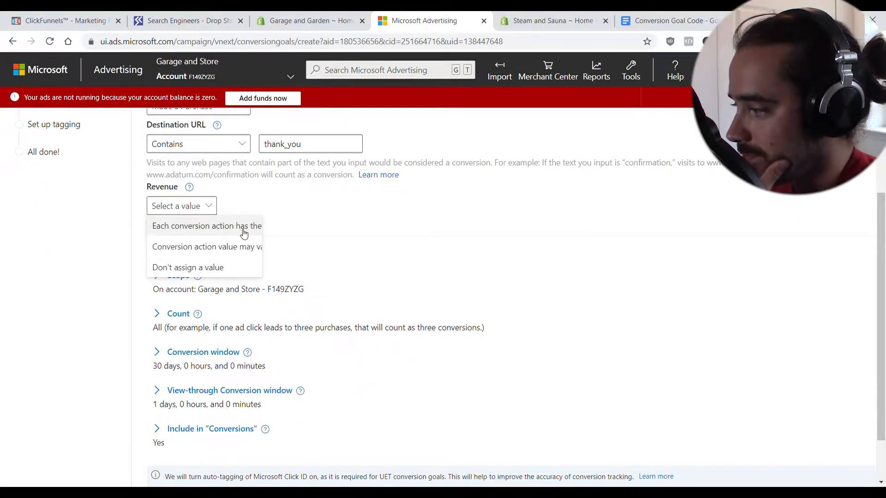
{"action": "left_click", "coordinate": [243, 234]}
{"action": "scroll", "coordinate": [378, 208], "scroll_direction": "up", "scroll_amount": 3}
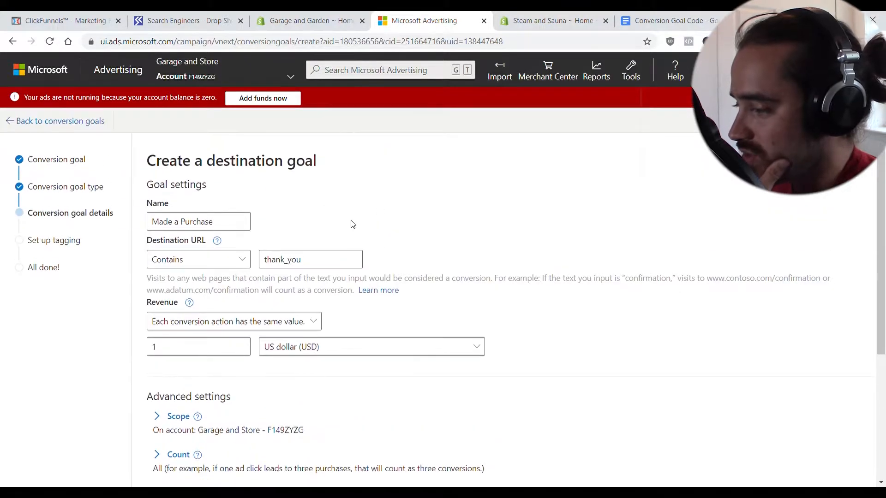
{"action": "key", "text": "Tab"}
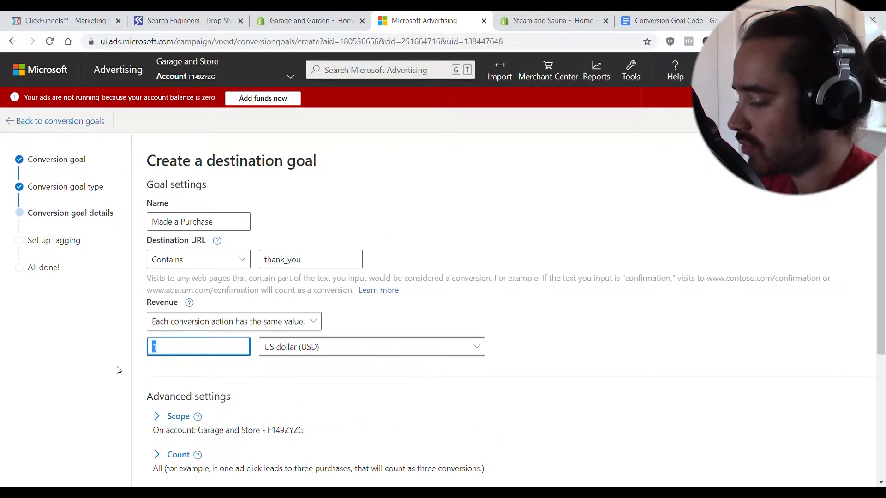
{"action": "type", "text": "2000"}
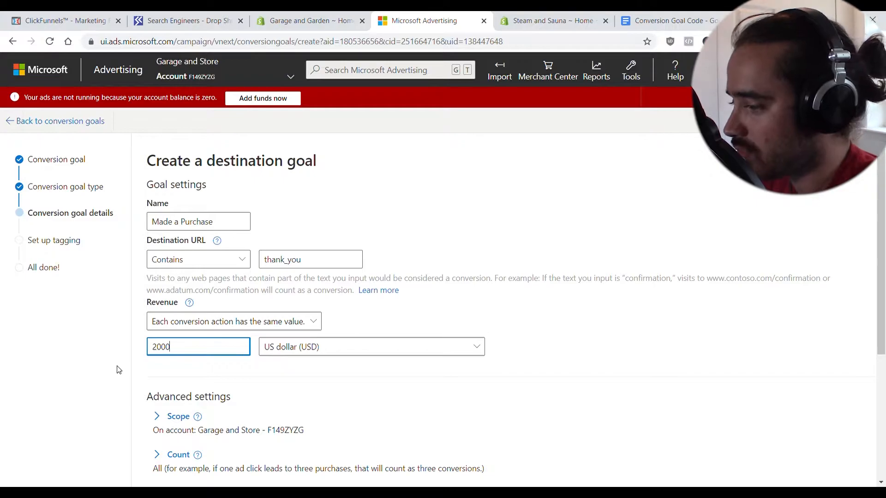
Change the revenue option so the conversion action value may vary, keep the advanced settings, and continue to the tagging setup
{"action": "left_click", "coordinate": [179, 331]}
{"action": "left_click", "coordinate": [179, 333]}
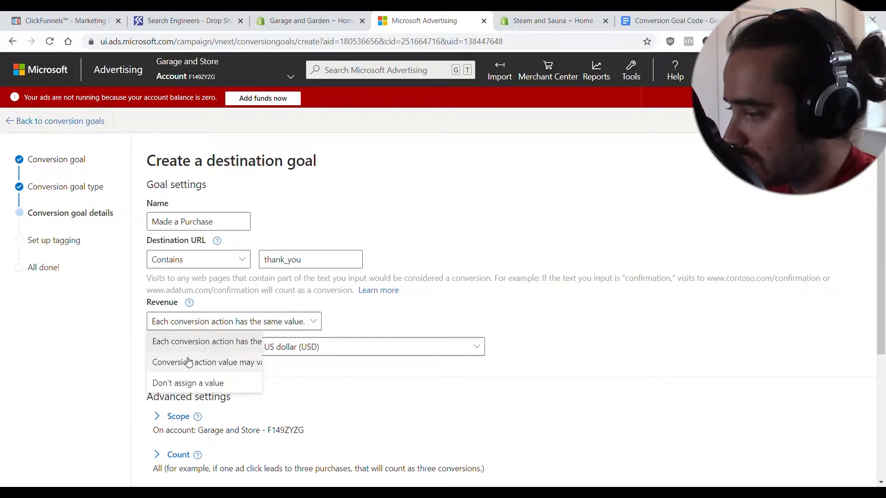
{"action": "left_click", "coordinate": [188, 362]}
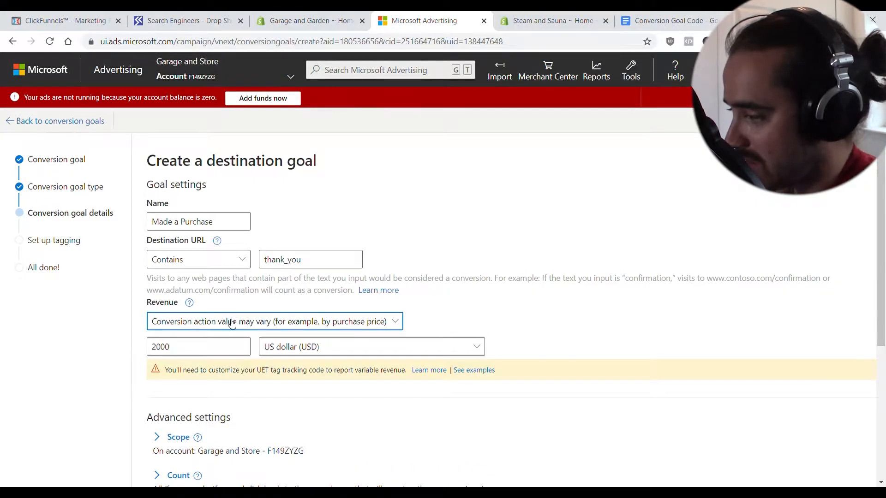
{"action": "left_click", "coordinate": [222, 342]}
{"action": "scroll", "coordinate": [202, 351], "scroll_direction": "down", "scroll_amount": 1}
{"action": "scroll", "coordinate": [202, 352], "scroll_direction": "down", "scroll_amount": 1}
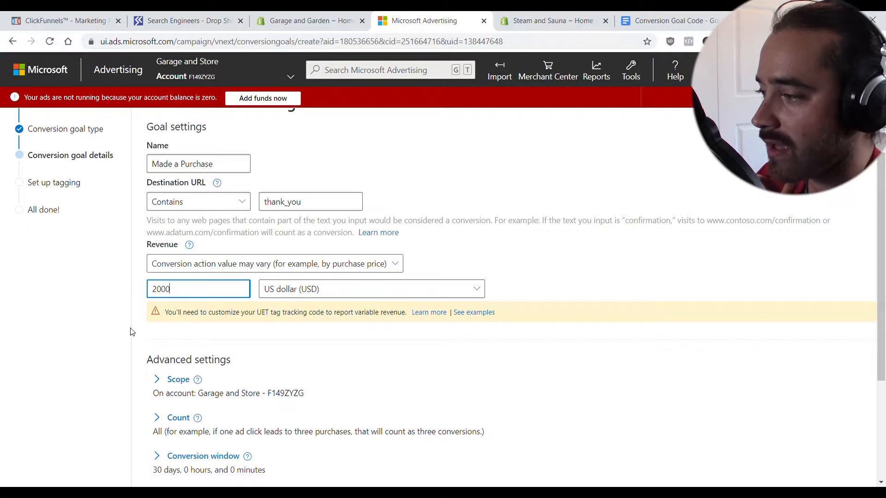
{"action": "scroll", "coordinate": [133, 332], "scroll_direction": "up", "scroll_amount": 2}
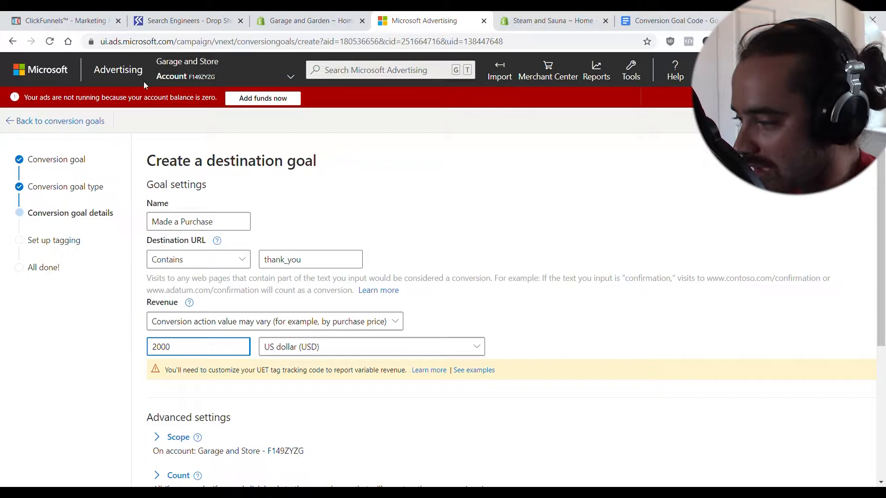
{"action": "left_click_drag", "start_coordinate": [203, 349], "coordinate": [139, 351]}
{"action": "left_click", "coordinate": [200, 358]}
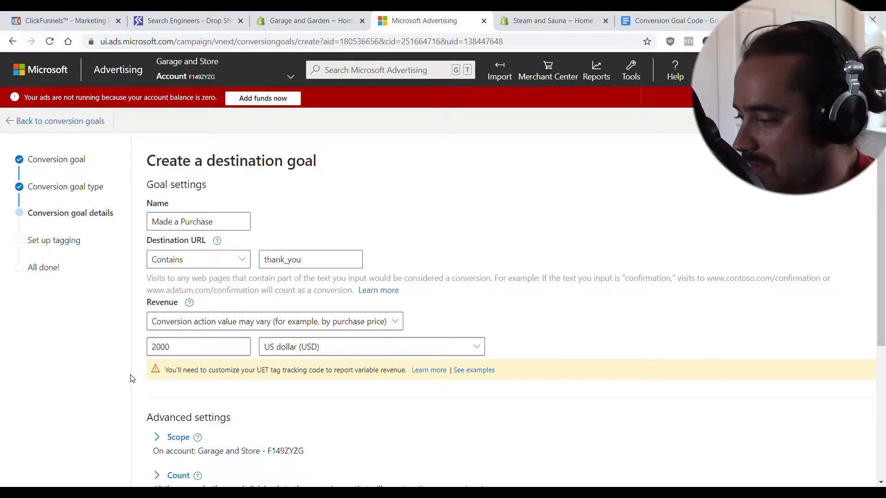
{"action": "scroll", "coordinate": [132, 378], "scroll_direction": "down", "scroll_amount": 5}
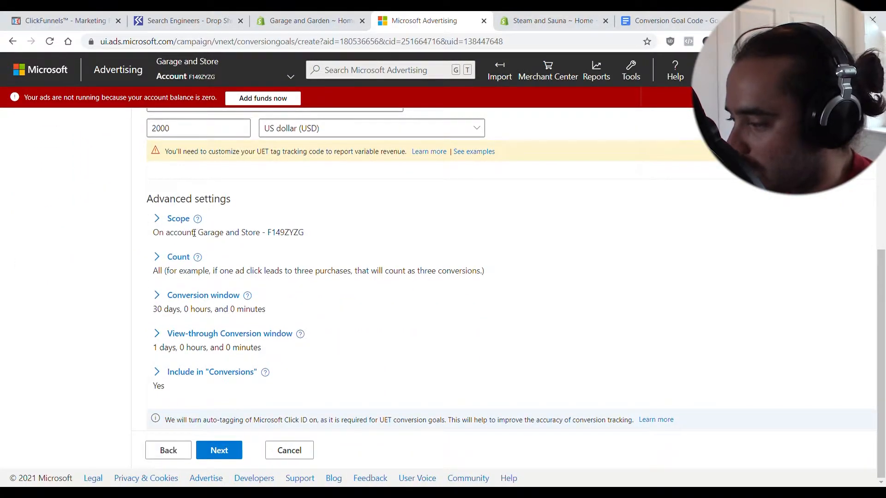
{"action": "left_click", "coordinate": [219, 450]}
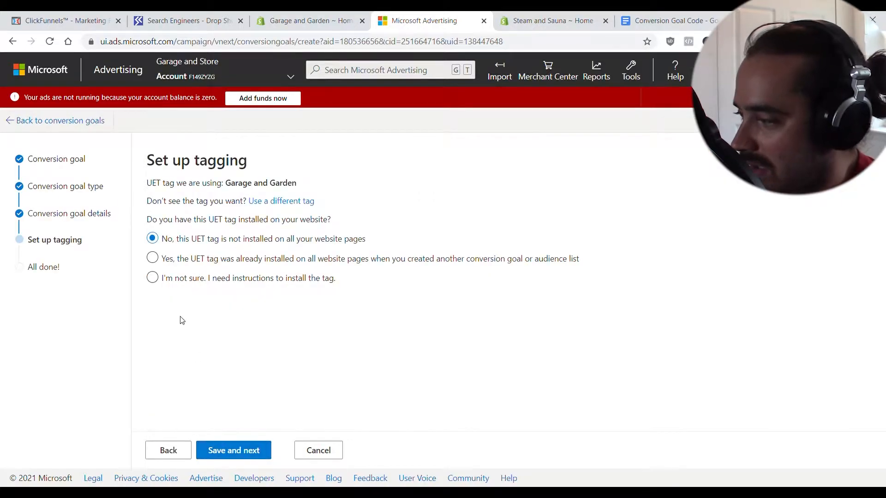
Declare the UET tag already installed on all website pages, save, and review the event tag code
{"action": "left_click", "coordinate": [152, 257]}
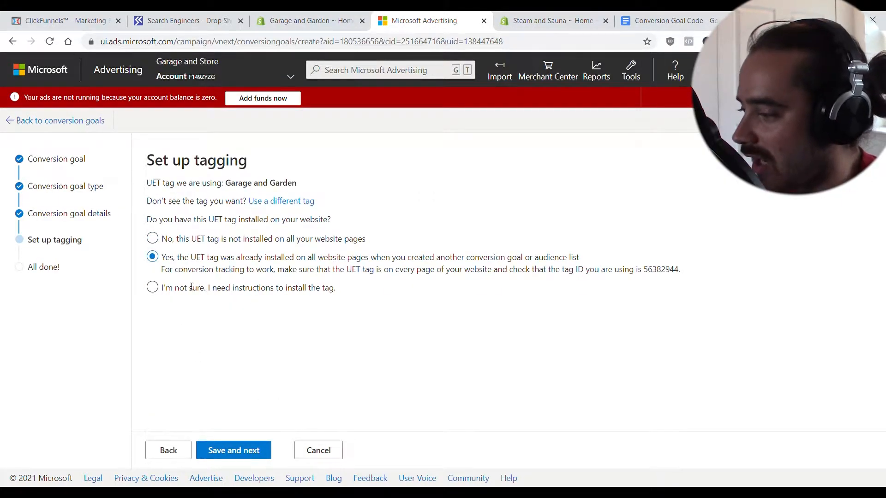
{"action": "left_click", "coordinate": [235, 449]}
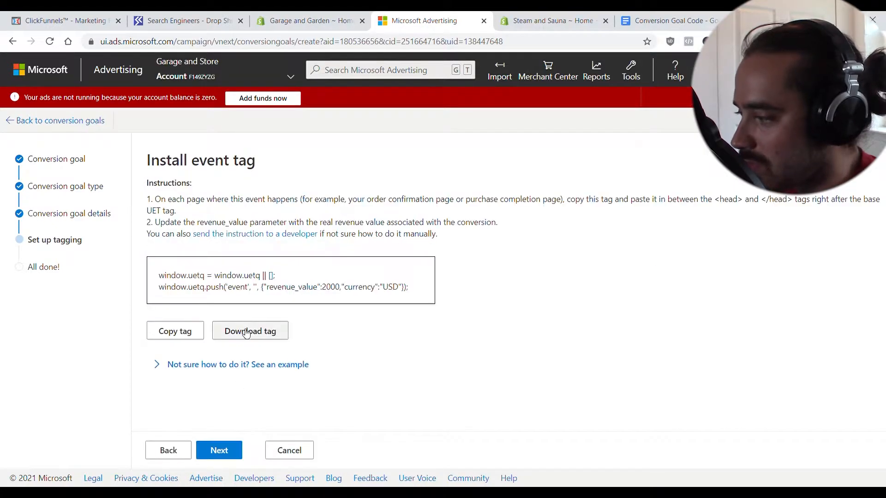
{"action": "left_click_drag", "start_coordinate": [410, 288], "coordinate": [155, 276]}
{"action": "left_click", "coordinate": [471, 273]}
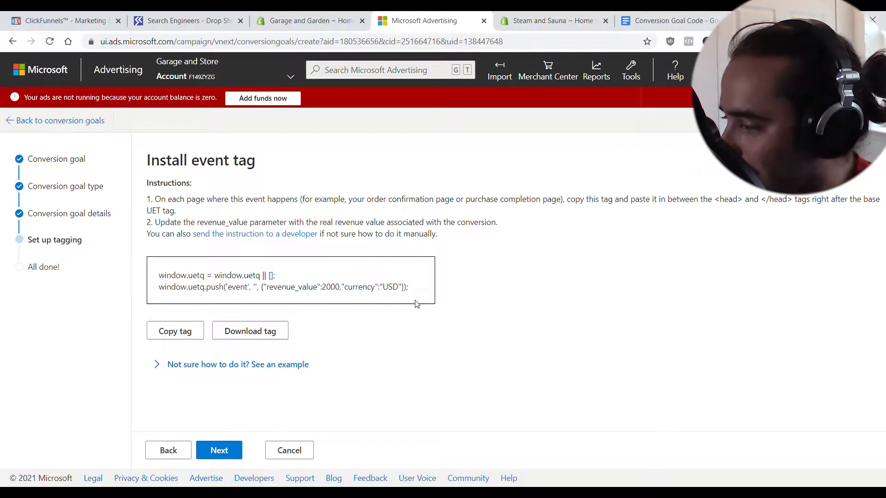
{"action": "left_click_drag", "start_coordinate": [413, 293], "coordinate": [123, 285]}
{"action": "left_click", "coordinate": [587, 302]}
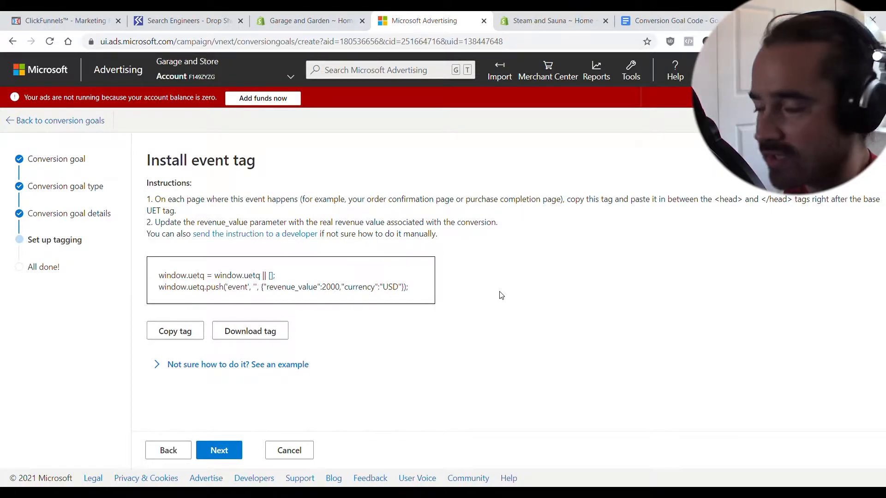
Add the GetRevenueValue() event script from the Conversion Goal Code document below the existing additional script in Garage and Garden's Shopify checkout settings, and save
{"action": "left_click", "coordinate": [701, 20]}
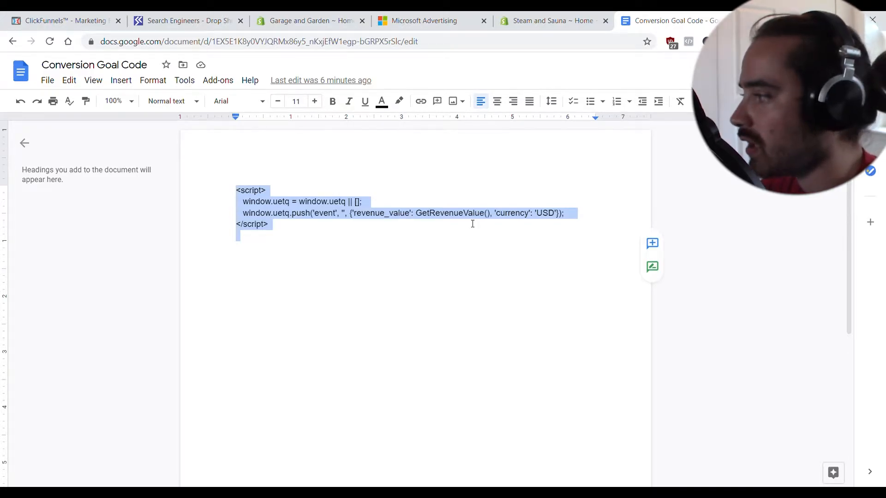
{"action": "left_click", "coordinate": [343, 15]}
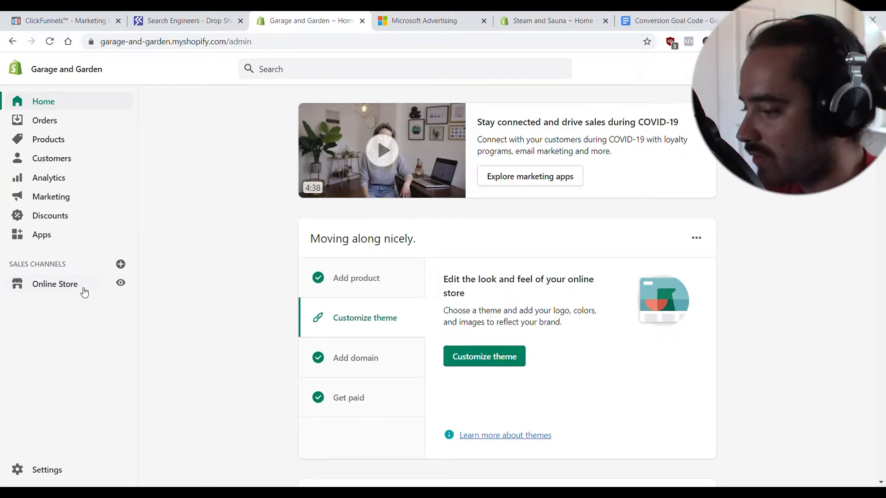
{"action": "left_click", "coordinate": [70, 473]}
{"action": "left_click", "coordinate": [346, 275]}
{"action": "scroll", "coordinate": [561, 347], "scroll_direction": "down", "scroll_amount": 20}
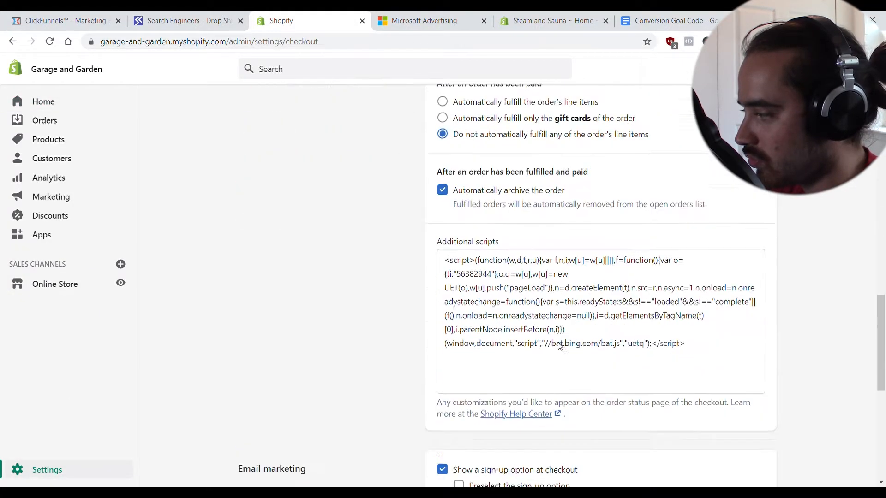
{"action": "left_click", "coordinate": [736, 304]}
{"action": "type", "text": "<script>   window.uetq = window.uetq || [];   window.uetq.push('event', '', {'revenue_value': GetRevenueValue(), 'currency': 'USD'}); </script>"}
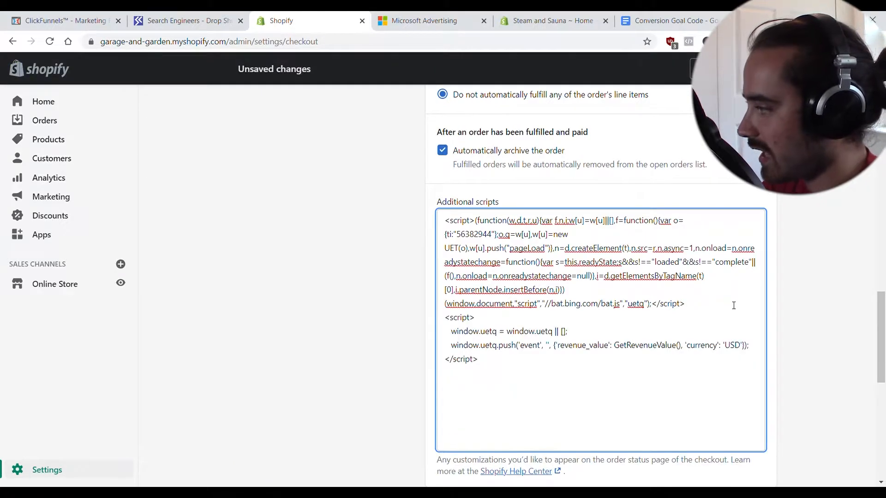
{"action": "left_click", "coordinate": [758, 69]}
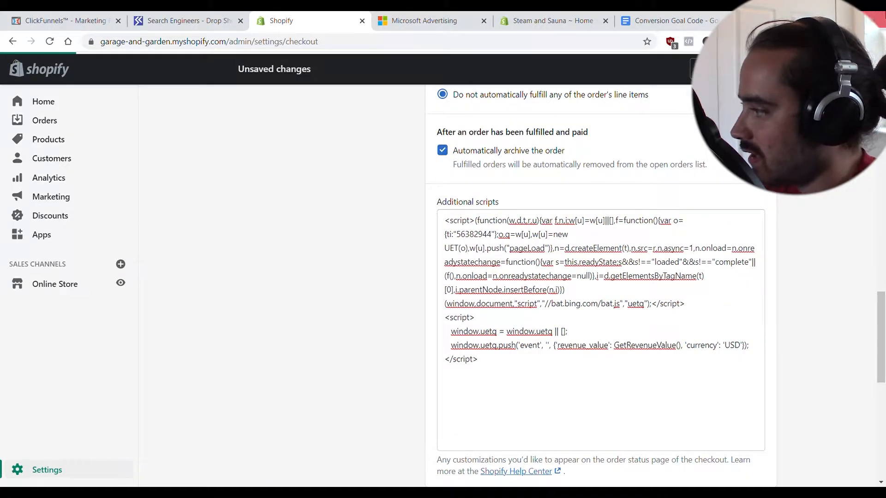
Return to Microsoft Advertising, finish creating the conversion goal, and dismiss the notification
{"action": "left_click", "coordinate": [424, 20]}
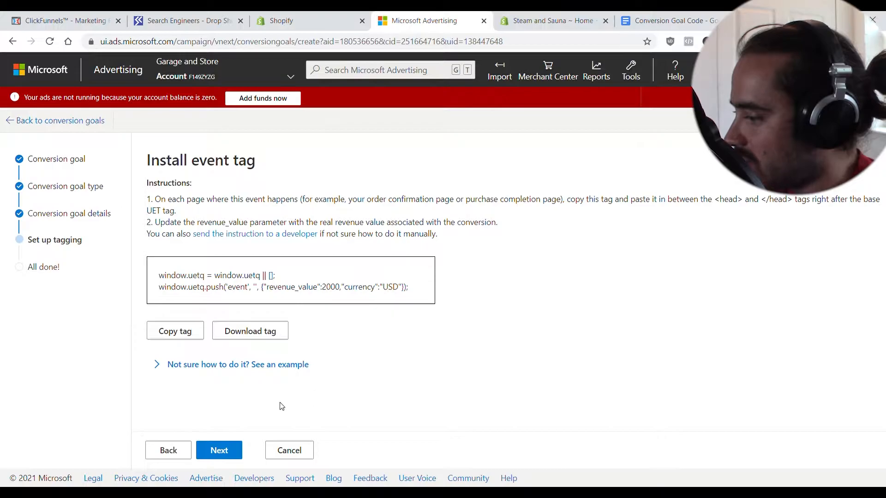
{"action": "left_click", "coordinate": [230, 459]}
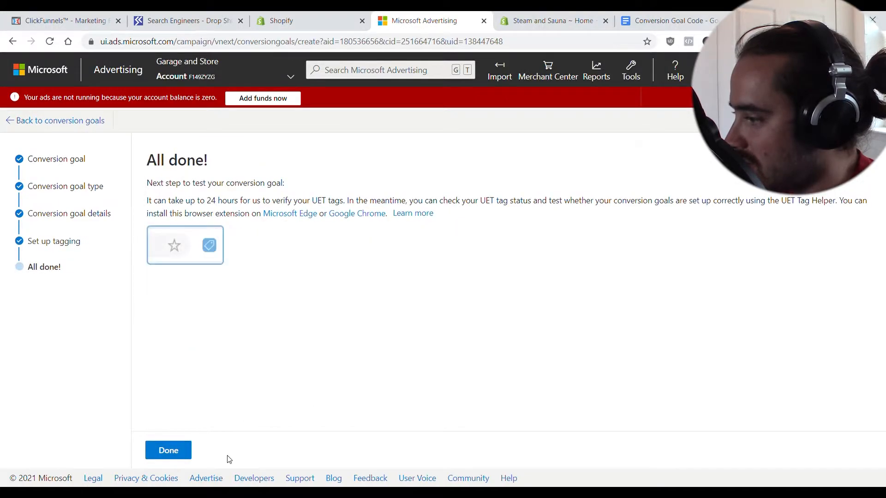
{"action": "left_click", "coordinate": [170, 451]}
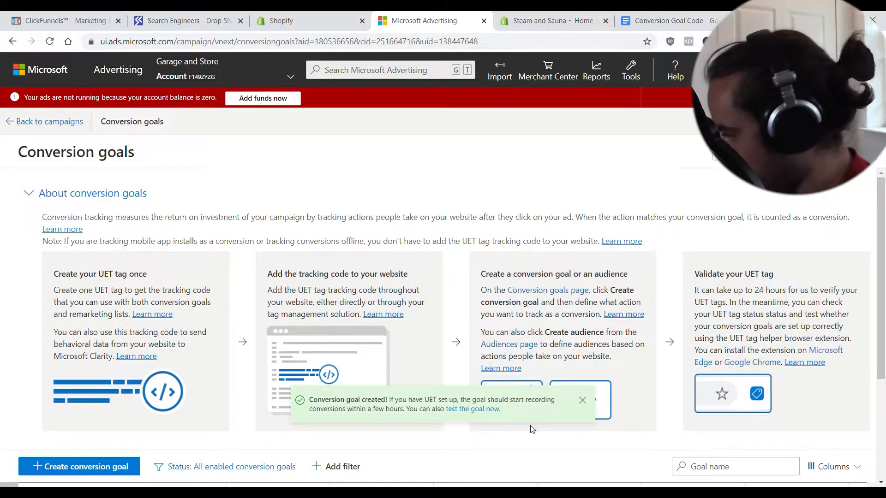
{"action": "left_click", "coordinate": [582, 400]}
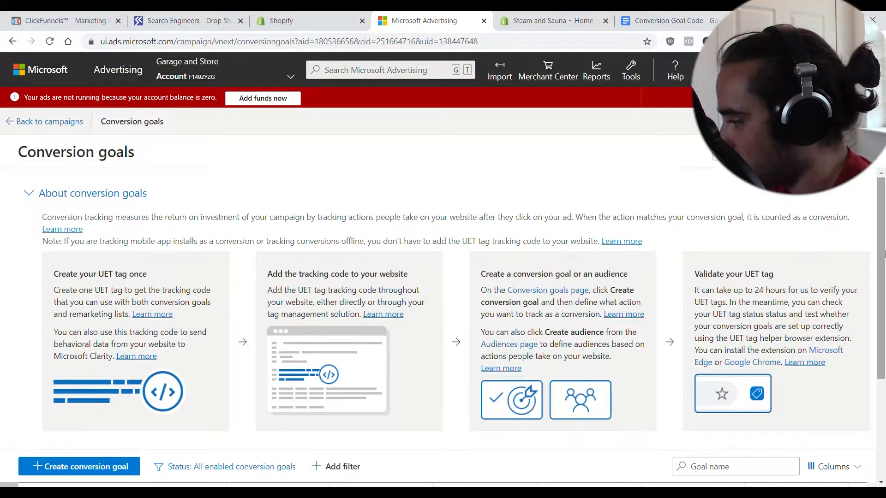
Check the tracking status of the Made a Purchase goal and keep the goal Enabled
{"action": "scroll", "coordinate": [443, 299], "scroll_direction": "down", "scroll_amount": 3}
{"action": "mouse_move", "coordinate": [264, 375]}
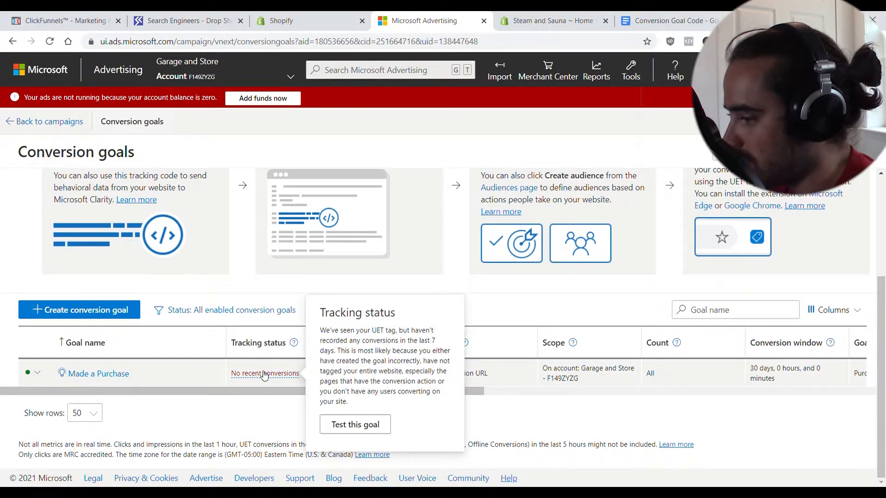
{"action": "left_click", "coordinate": [36, 373]}
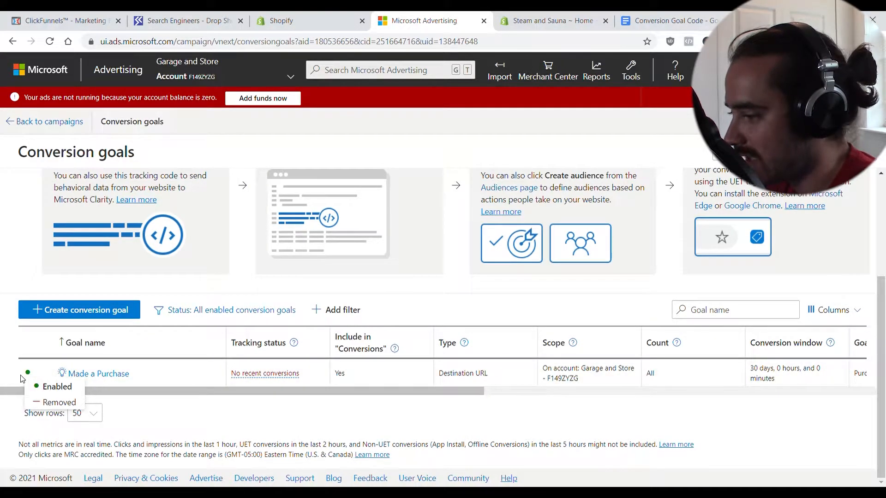
{"action": "left_click", "coordinate": [56, 387]}
{"action": "mouse_move", "coordinate": [304, 382]}
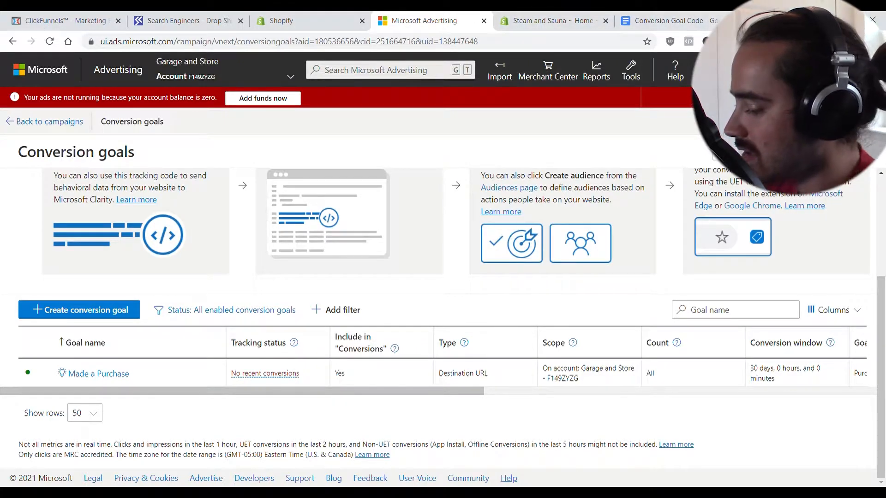
Open garageandstore.com in a new tab, reload it, and check its UET tag with UET Tag Helper
{"action": "key", "text": "ctrl+t"}
{"action": "type", "text": "garagea"}
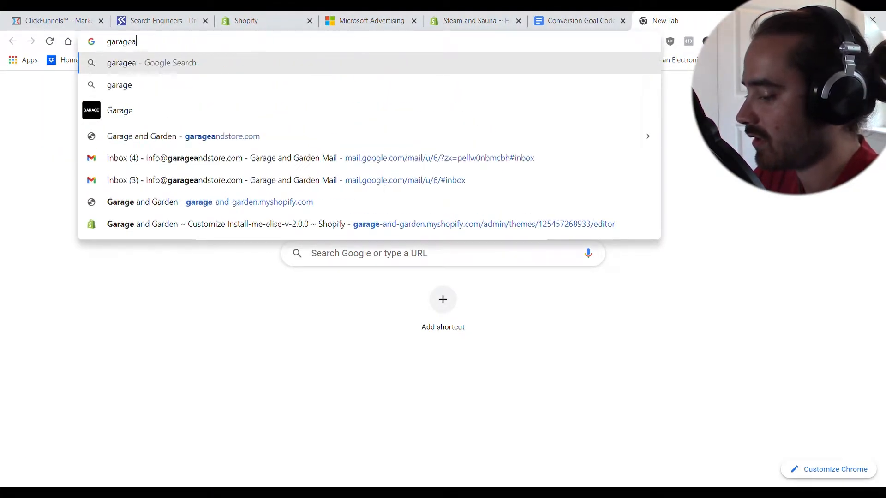
{"action": "type", "text": "ndstore.com"}
{"action": "key", "text": "Return"}
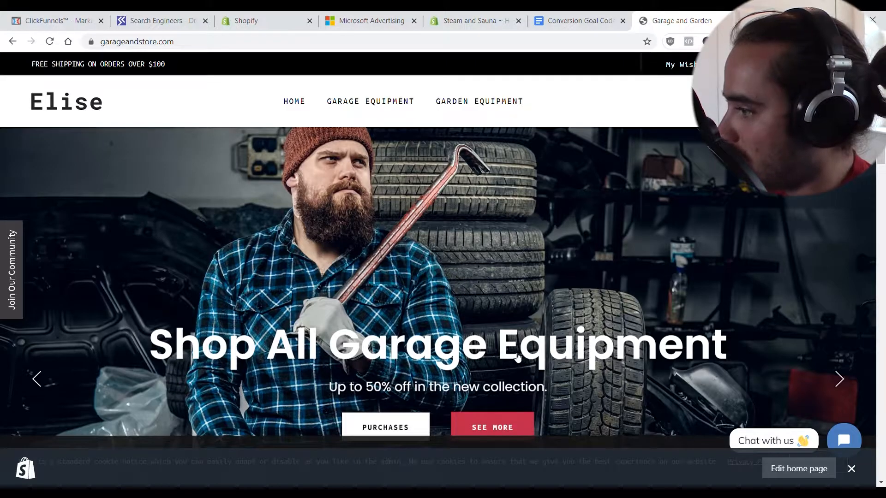
{"action": "left_click", "coordinate": [50, 41]}
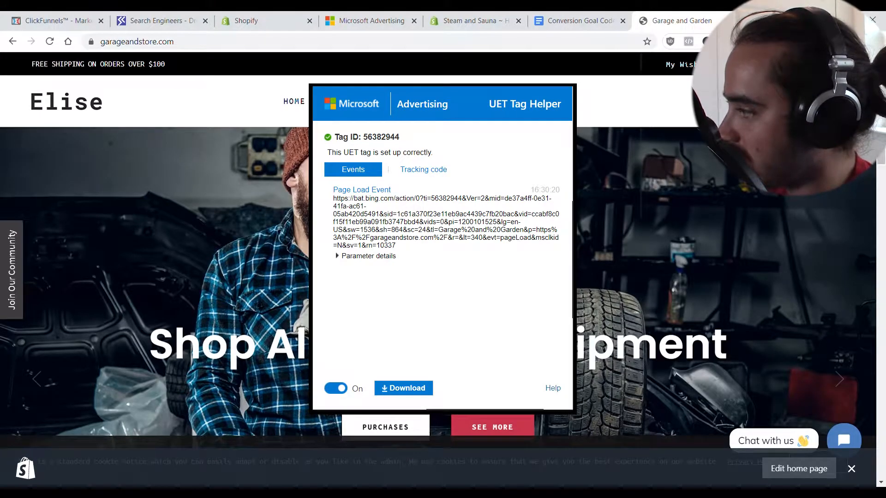
{"action": "left_click", "coordinate": [446, 15]}
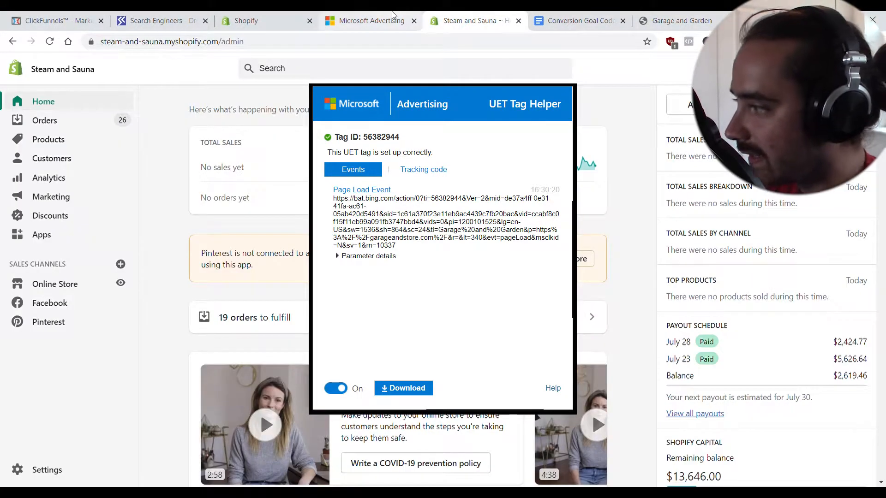
{"action": "left_click", "coordinate": [266, 15]}
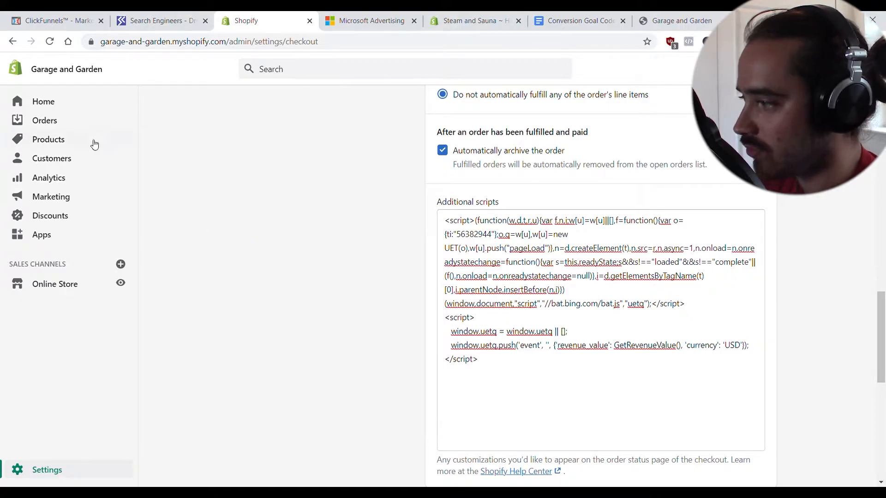
{"action": "left_click", "coordinate": [81, 104]}
{"action": "left_click", "coordinate": [443, 19]}
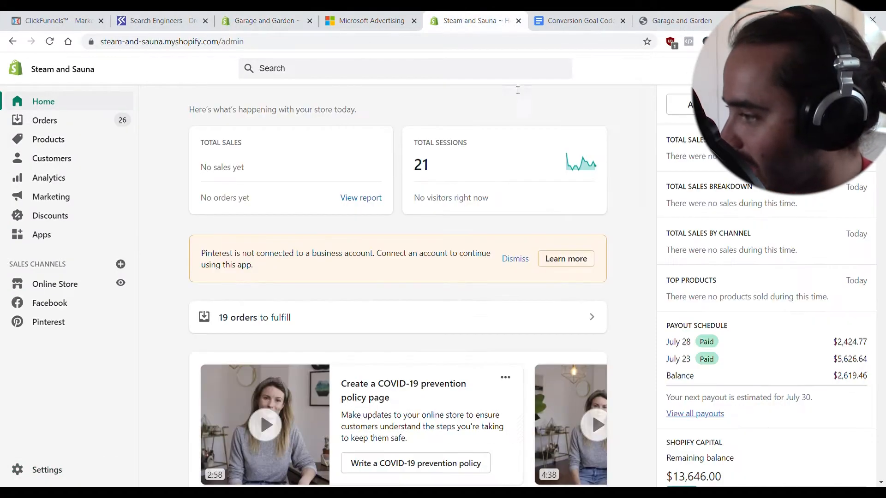
{"action": "left_click", "coordinate": [677, 18]}
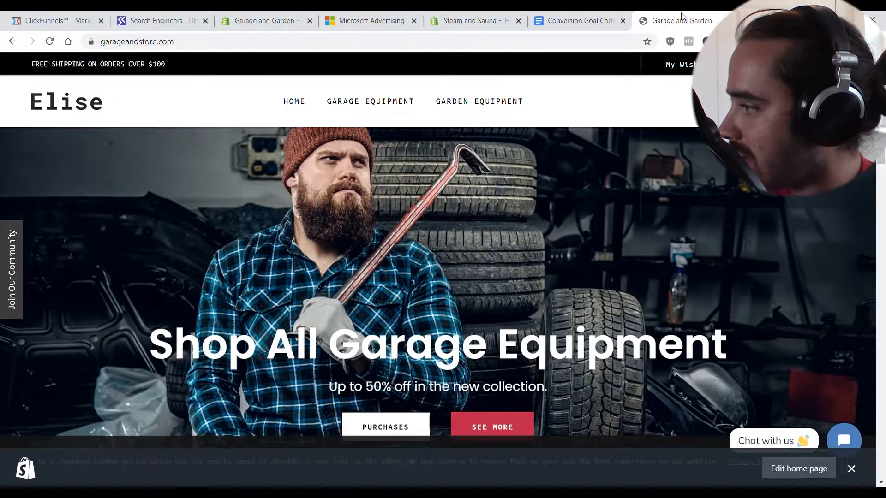
Return to Microsoft Advertising, switch to the Steam and Sauna account, and go back to its campaigns overview
{"action": "left_click", "coordinate": [354, 14]}
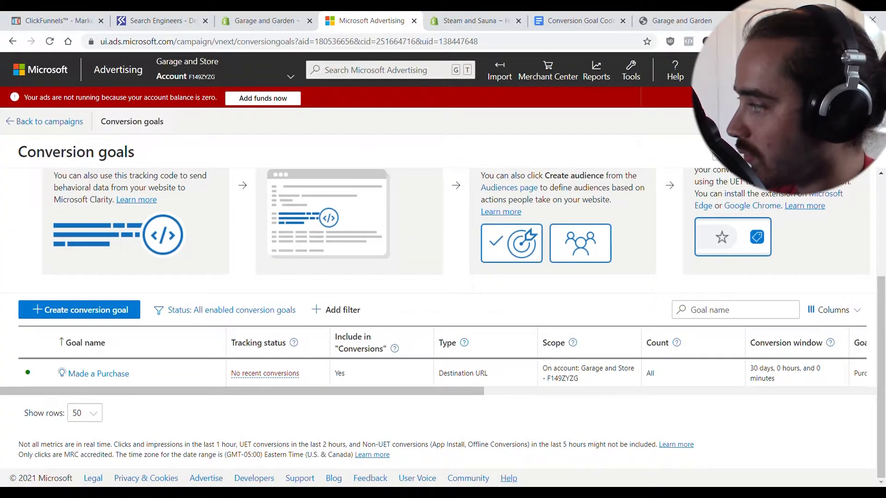
{"action": "left_click", "coordinate": [816, 70]}
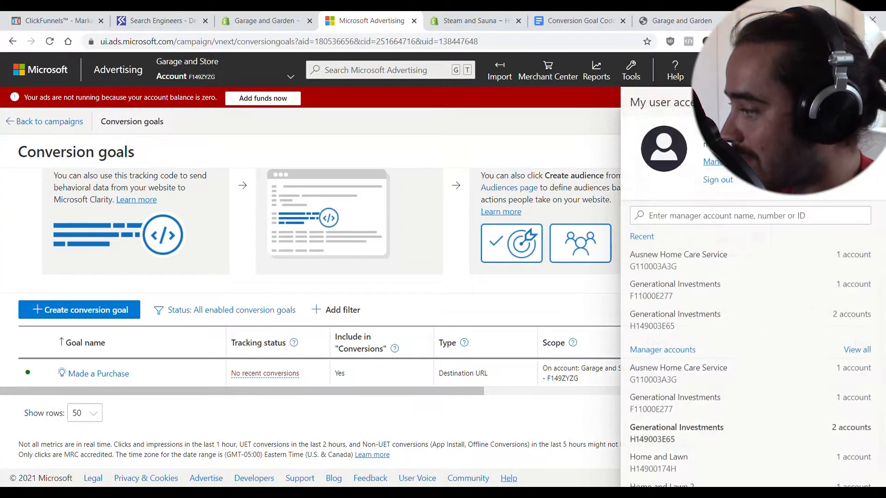
{"action": "left_click", "coordinate": [795, 300]}
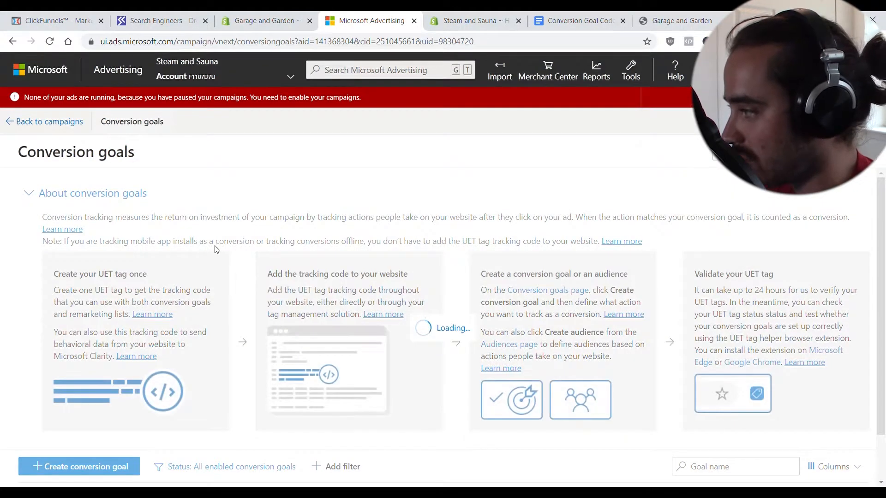
{"action": "left_click", "coordinate": [29, 126]}
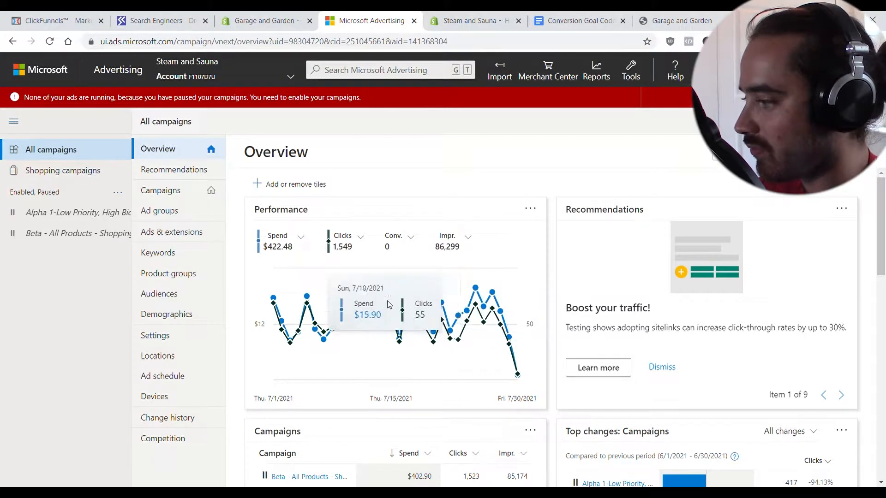
Examine the Steam and Sauna account overview and the Alpha 1 and Beta - All Products shopping campaigns with their ad groups
{"action": "scroll", "coordinate": [247, 253], "scroll_direction": "down", "scroll_amount": 9}
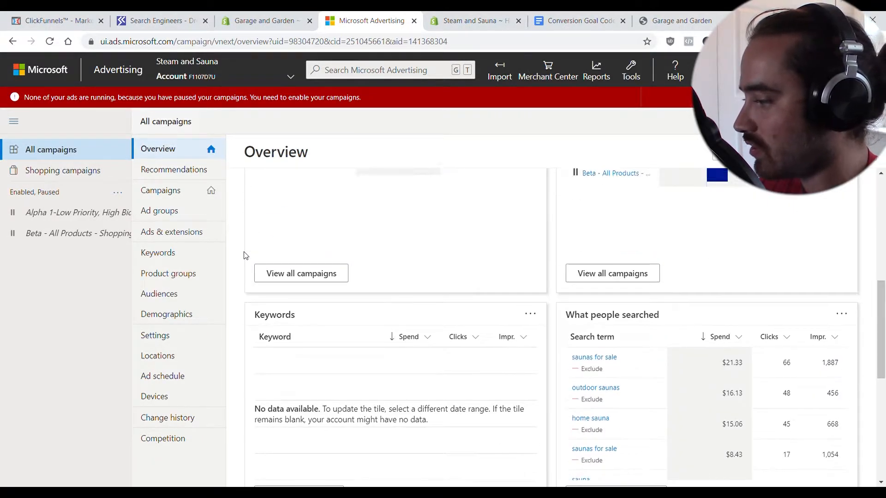
{"action": "scroll", "coordinate": [246, 255], "scroll_direction": "up", "scroll_amount": 6}
{"action": "scroll", "coordinate": [246, 255], "scroll_direction": "down", "scroll_amount": 3}
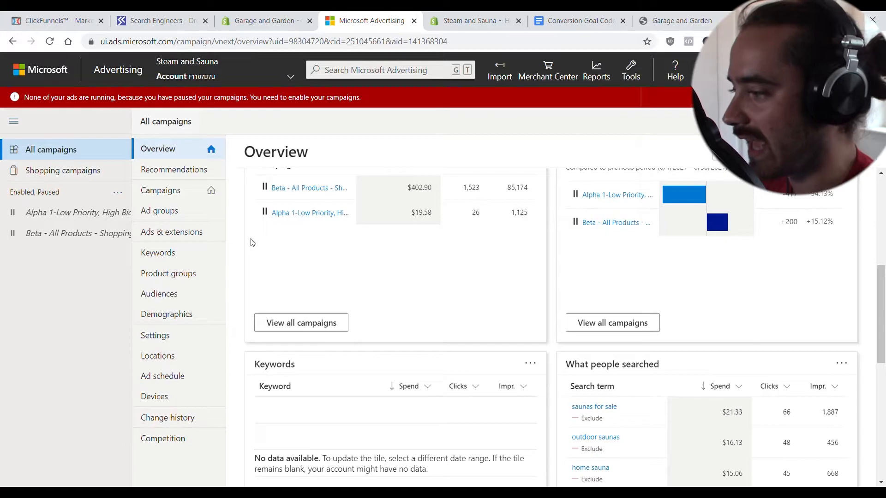
{"action": "left_click", "coordinate": [73, 217]}
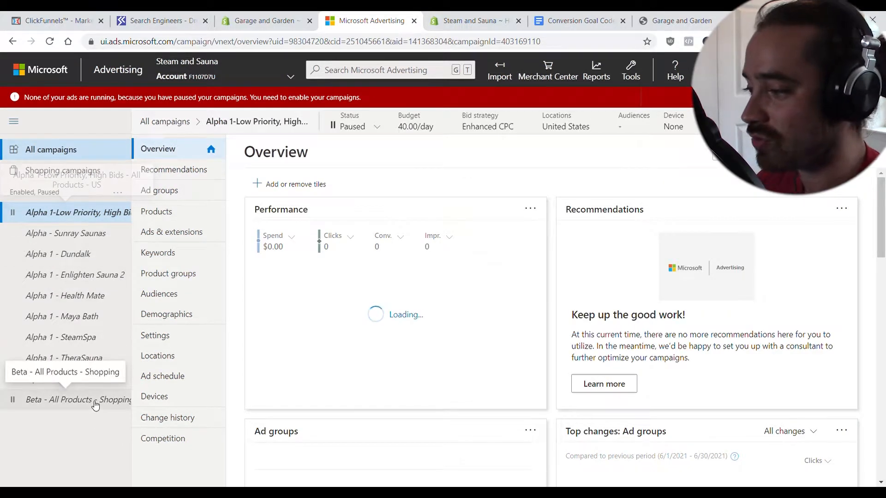
{"action": "left_click", "coordinate": [66, 399]}
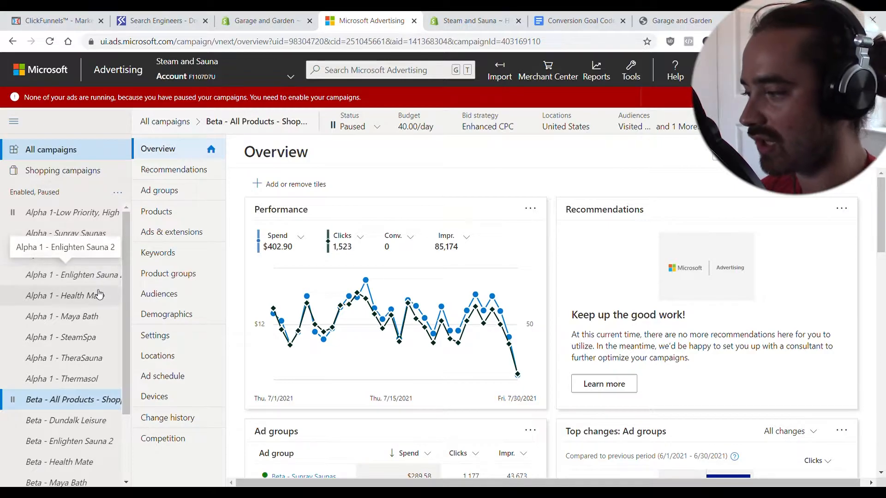
{"action": "scroll", "coordinate": [87, 274], "scroll_direction": "down", "scroll_amount": 3}
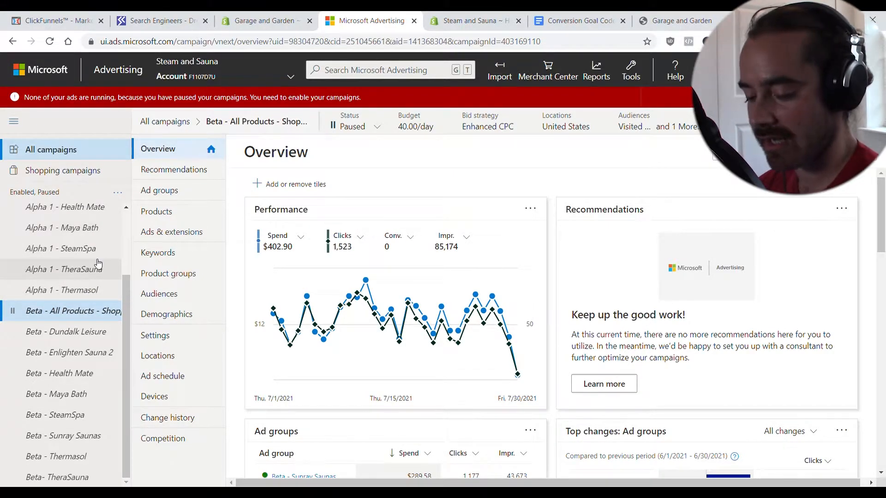
{"action": "scroll", "coordinate": [105, 302], "scroll_direction": "up", "scroll_amount": 3}
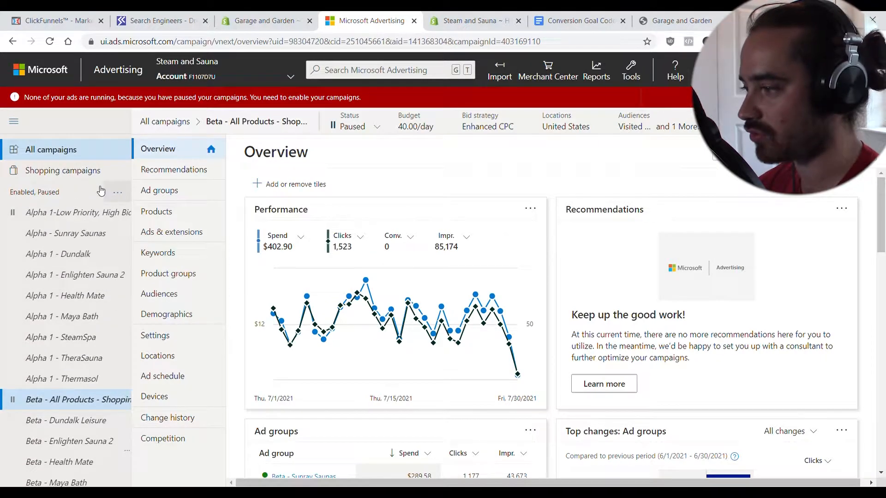
{"action": "left_click", "coordinate": [120, 154]}
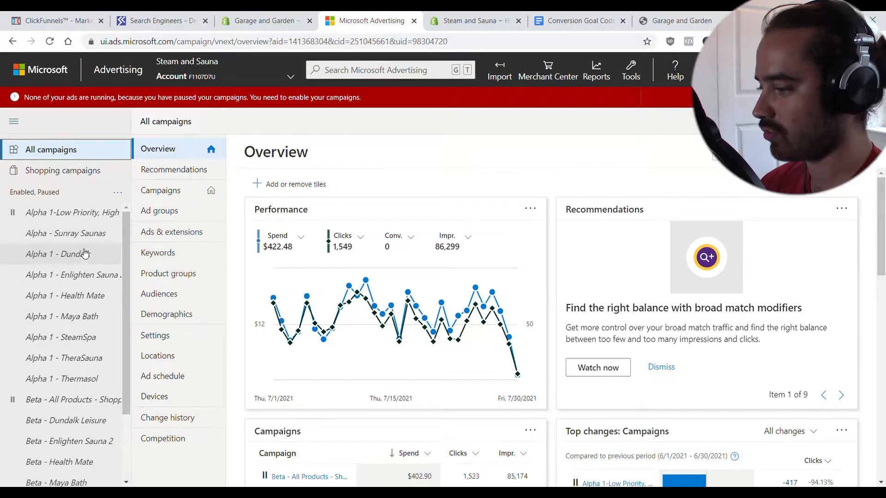
{"action": "scroll", "coordinate": [85, 252], "scroll_direction": "down", "scroll_amount": 2}
{"action": "scroll", "coordinate": [84, 252], "scroll_direction": "up", "scroll_amount": 2}
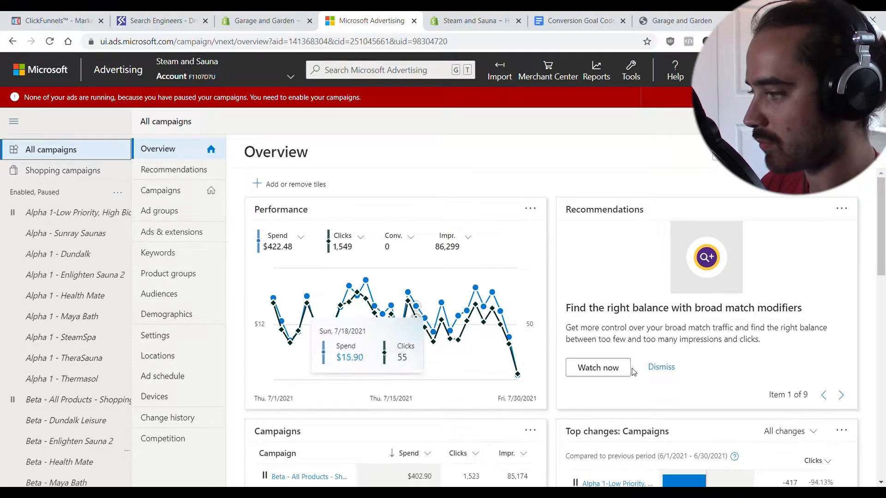
Start a new campaign with the goal Sell products from your catalog, the Standard Shopping subtype, and Search ads
{"action": "left_click", "coordinate": [169, 195]}
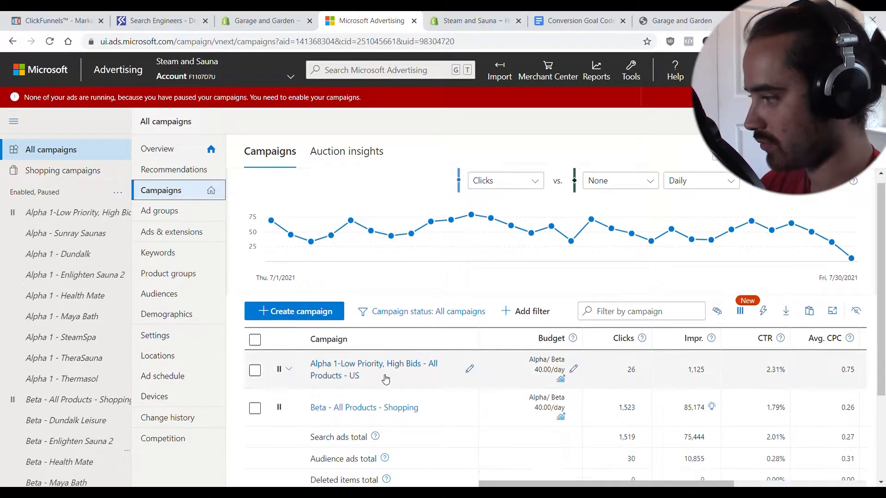
{"action": "scroll", "coordinate": [385, 379], "scroll_direction": "down", "scroll_amount": 3}
{"action": "left_click", "coordinate": [298, 202]}
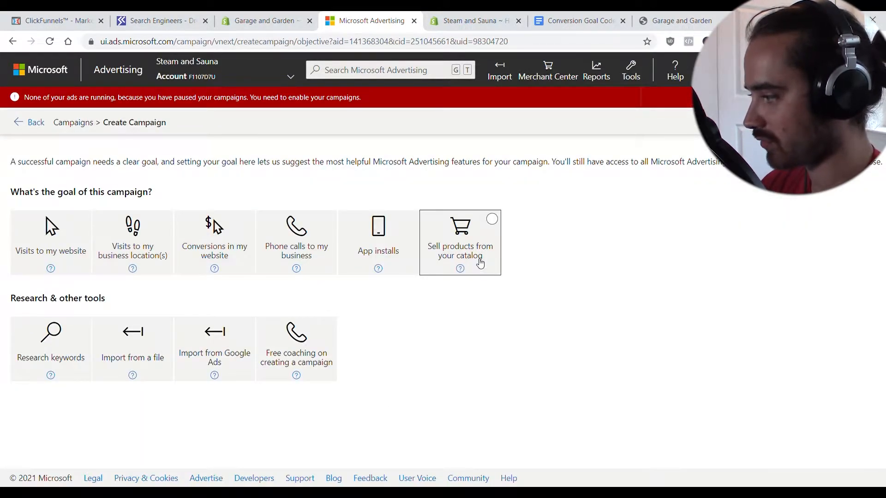
{"action": "left_click", "coordinate": [483, 265]}
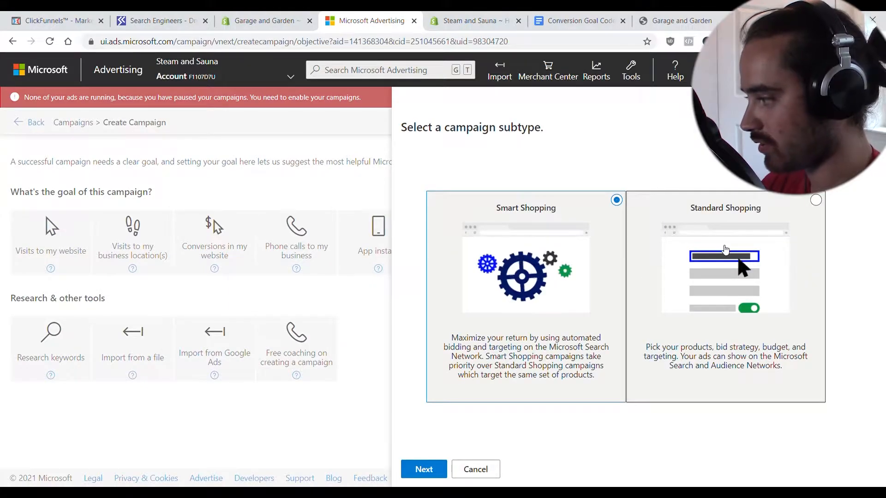
{"action": "left_click", "coordinate": [725, 250]}
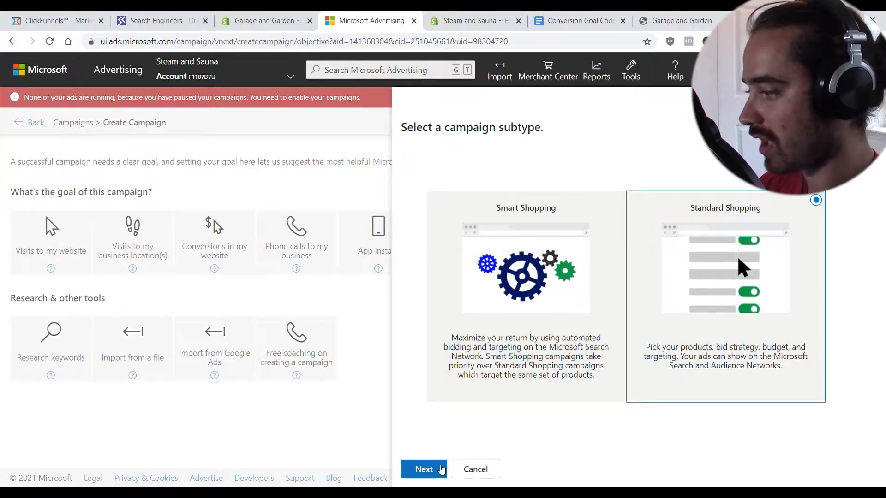
{"action": "left_click", "coordinate": [440, 469]}
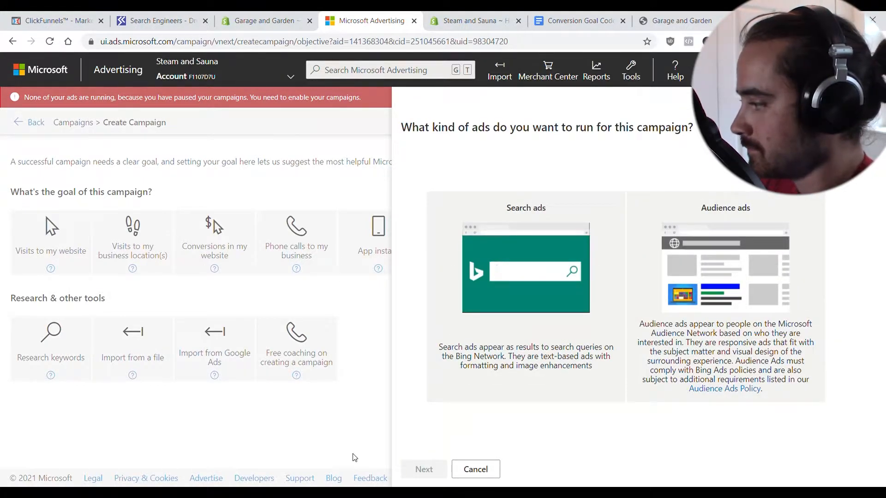
{"action": "left_click", "coordinate": [540, 332]}
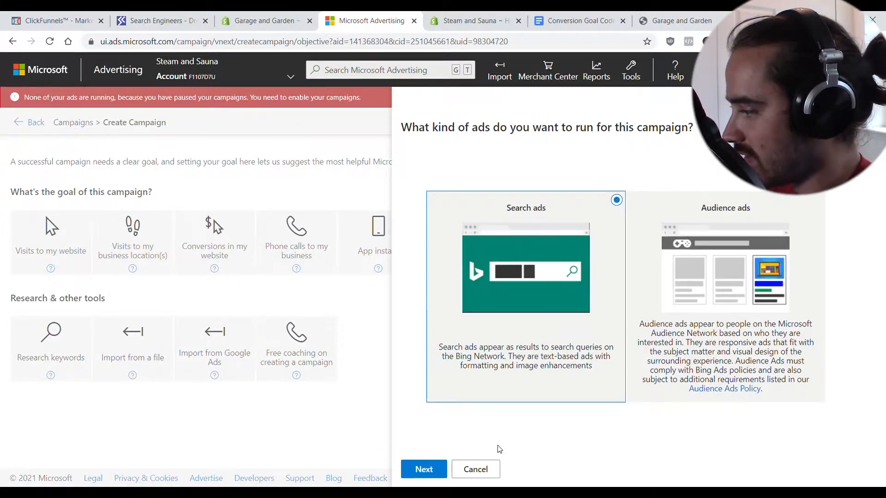
{"action": "left_click", "coordinate": [423, 470]}
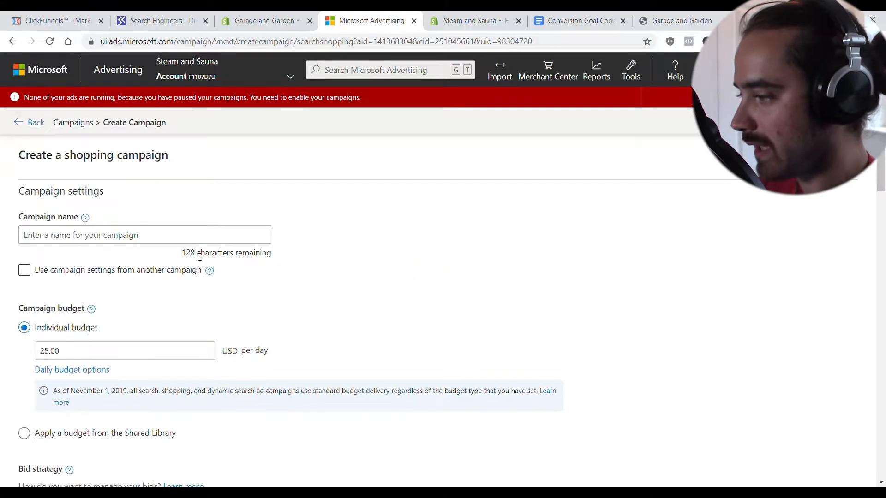
Name the new shopping campaign Alpha Campaign
{"action": "left_click", "coordinate": [193, 241]}
{"action": "type", "text": "A"}
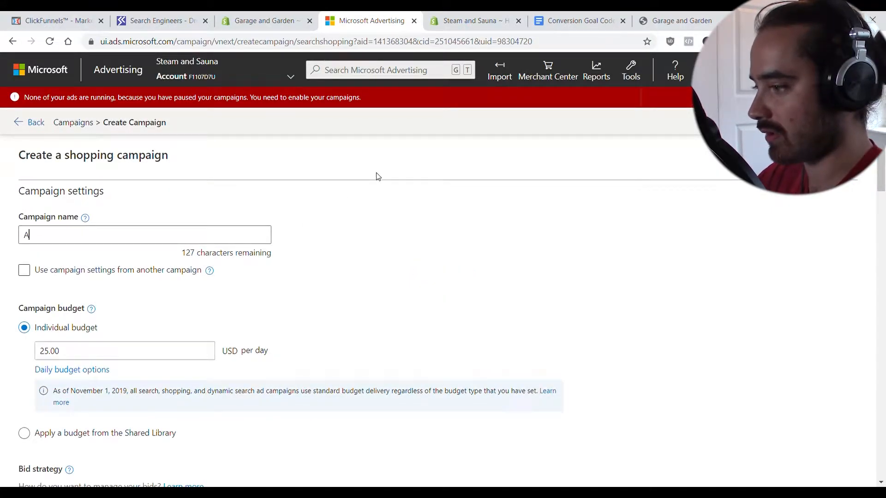
{"action": "type", "text": "lpha Campaign"}
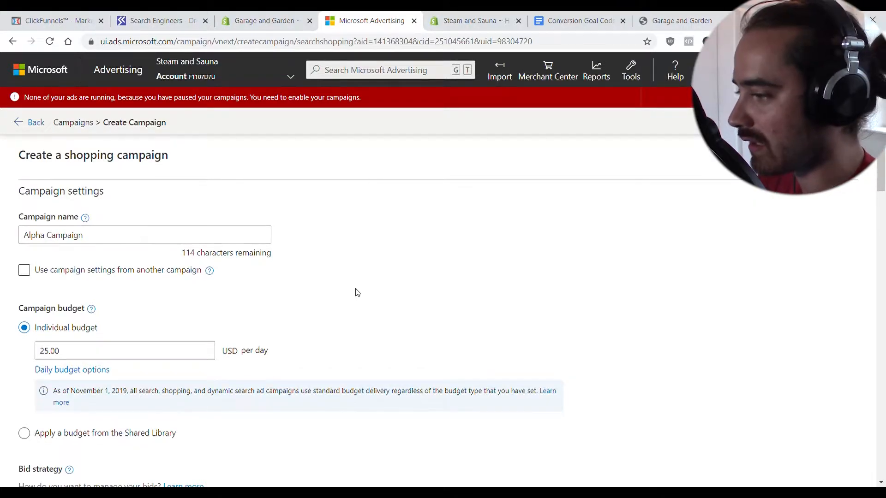
Apply the Alpha/ Beta budget from the Shared Library to the campaign
{"action": "scroll", "coordinate": [351, 284], "scroll_direction": "down", "scroll_amount": 4}
{"action": "scroll", "coordinate": [350, 284], "scroll_direction": "up", "scroll_amount": 3}
{"action": "scroll", "coordinate": [370, 299], "scroll_direction": "up", "scroll_amount": 1}
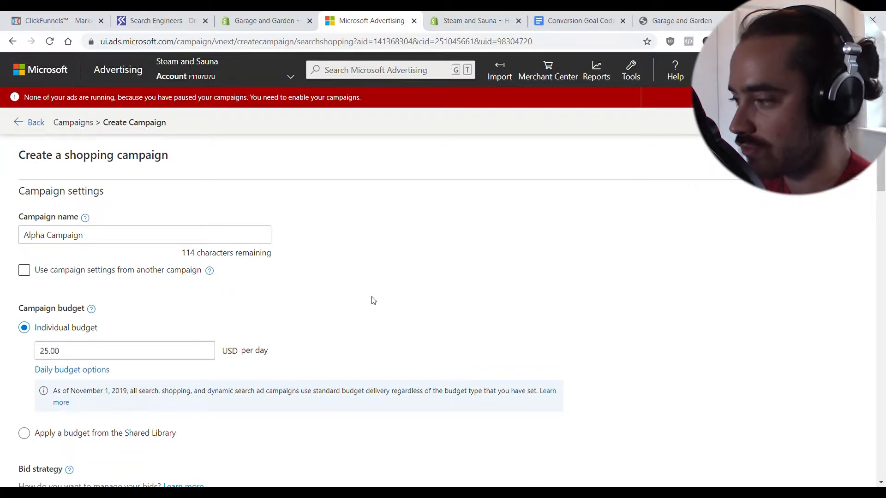
{"action": "scroll", "coordinate": [176, 297], "scroll_direction": "down", "scroll_amount": 2}
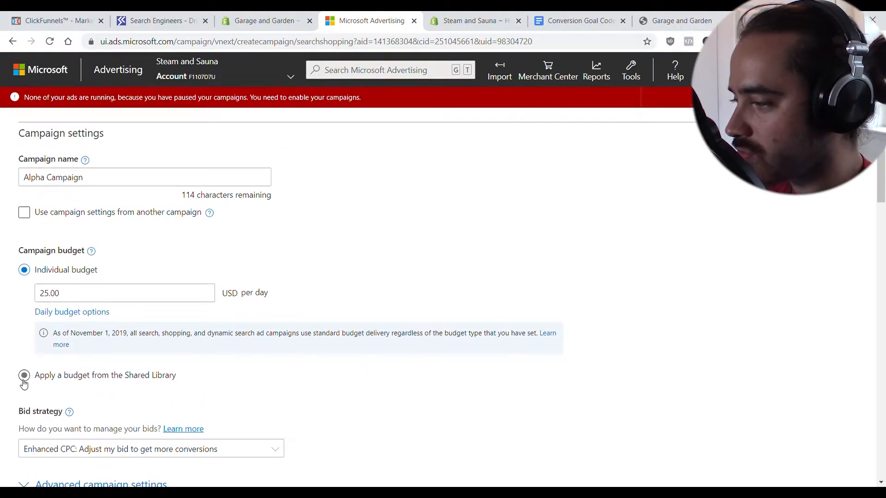
{"action": "left_click", "coordinate": [25, 376]}
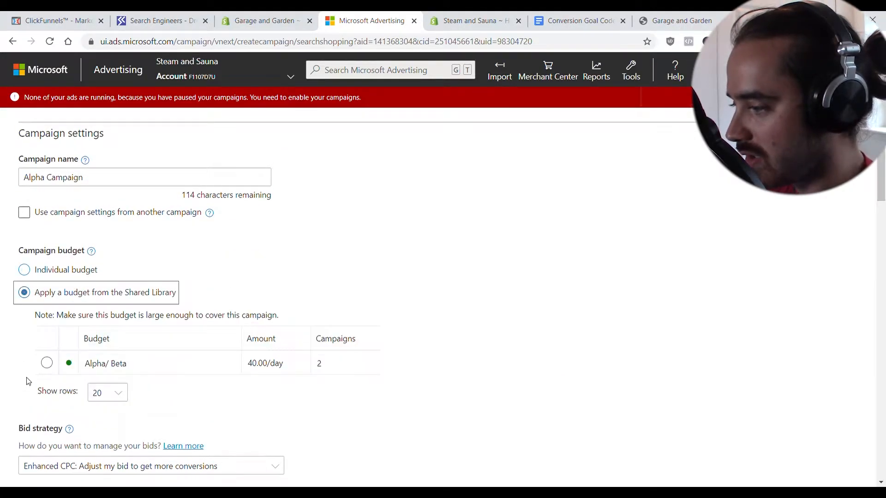
{"action": "left_click", "coordinate": [149, 364]}
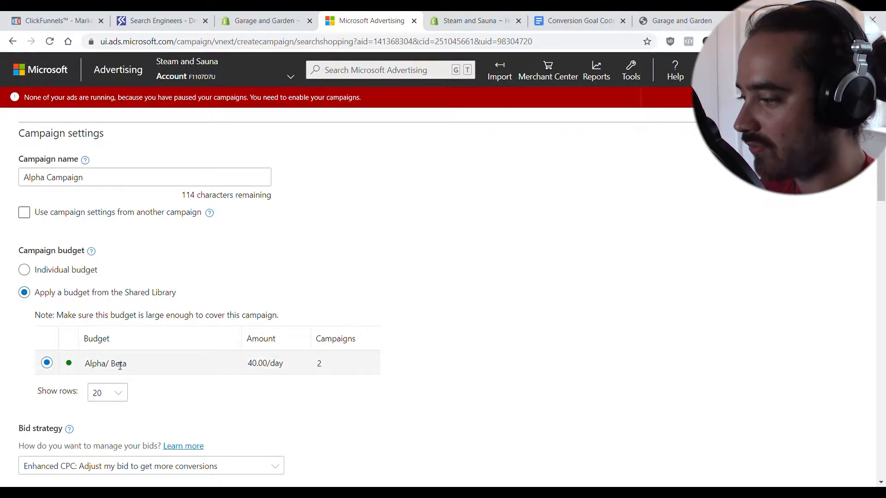
{"action": "left_click_drag", "start_coordinate": [130, 369], "coordinate": [75, 368]}
{"action": "left_click", "coordinate": [148, 364]}
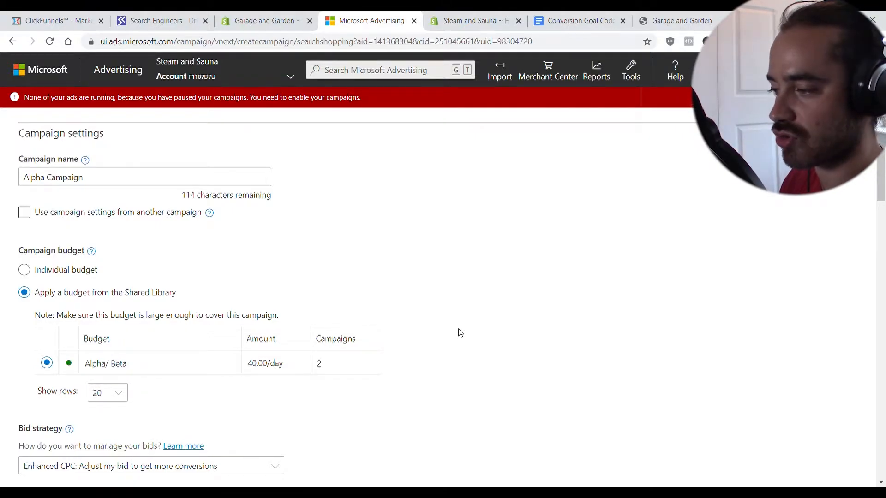
Review the new campaign's budget, bid strategy, and advanced settings, including the ad schedule, display time, and time zone
{"action": "scroll", "coordinate": [460, 333], "scroll_direction": "down", "scroll_amount": 2}
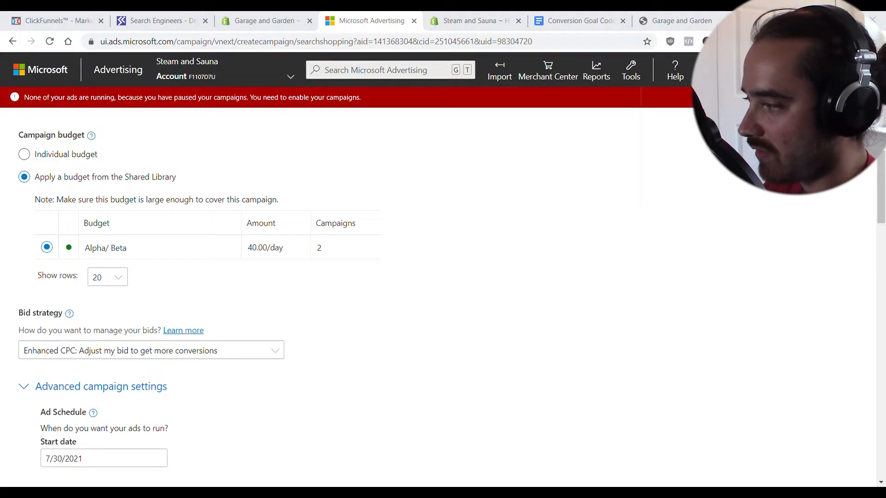
{"action": "scroll", "coordinate": [558, 196], "scroll_direction": "down", "scroll_amount": 2}
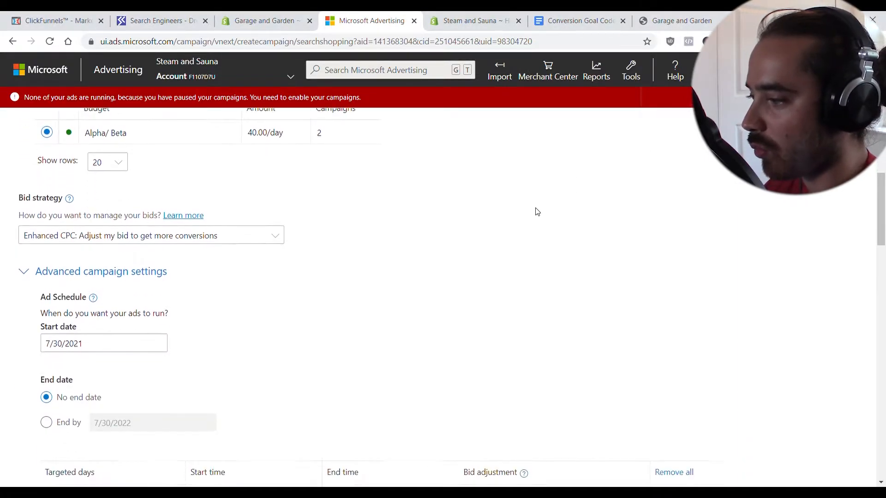
{"action": "scroll", "coordinate": [530, 214], "scroll_direction": "down", "scroll_amount": 2}
{"action": "scroll", "coordinate": [447, 240], "scroll_direction": "down", "scroll_amount": 3}
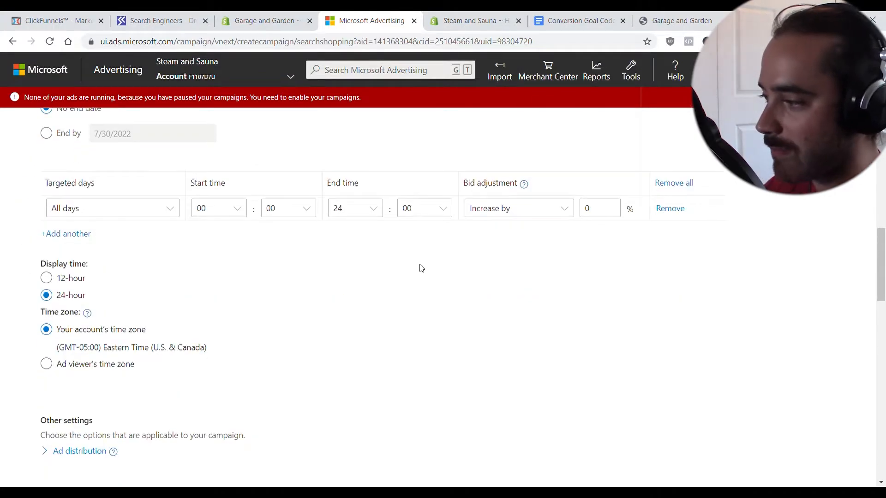
{"action": "scroll", "coordinate": [421, 268], "scroll_direction": "up", "scroll_amount": 8}
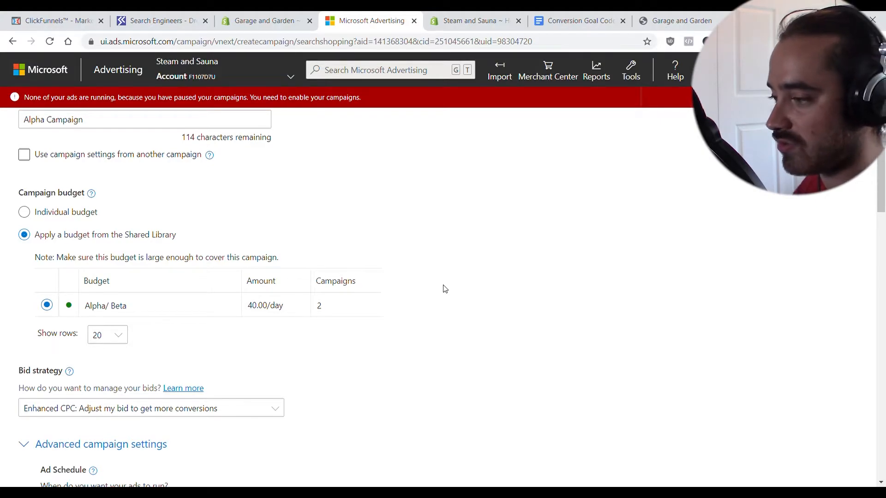
{"action": "scroll", "coordinate": [445, 288], "scroll_direction": "down", "scroll_amount": 6}
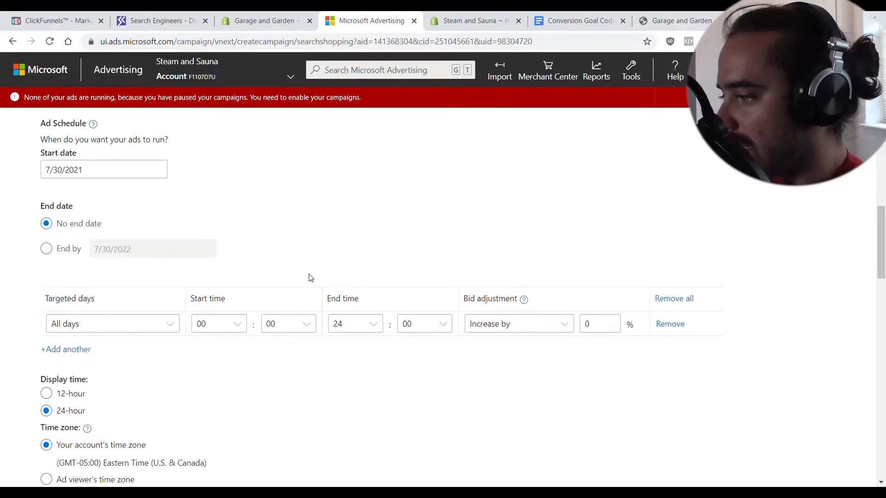
{"action": "scroll", "coordinate": [309, 278], "scroll_direction": "down", "scroll_amount": 1}
{"action": "scroll", "coordinate": [311, 278], "scroll_direction": "up", "scroll_amount": 3}
{"action": "scroll", "coordinate": [306, 273], "scroll_direction": "up", "scroll_amount": 4}
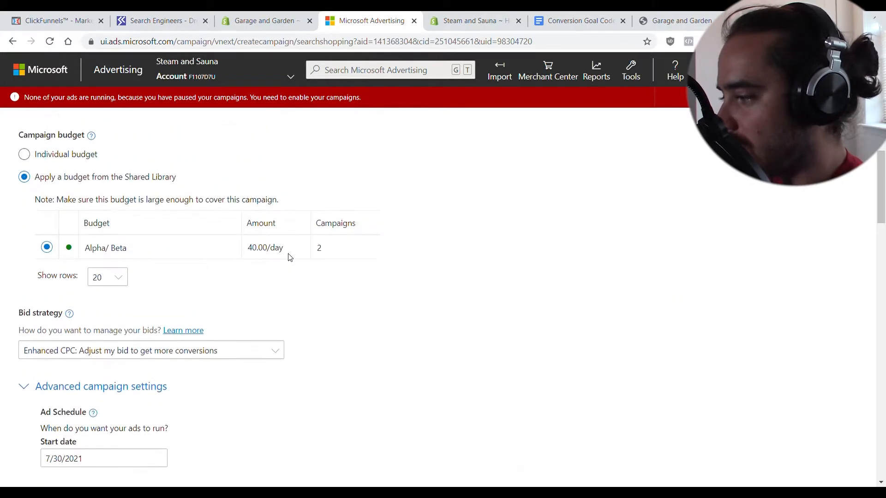
Choose specific locations for the campaign's location targeting and target the United States (country/region)
{"action": "scroll", "coordinate": [139, 250], "scroll_direction": "up", "scroll_amount": 4}
{"action": "scroll", "coordinate": [145, 249], "scroll_direction": "down", "scroll_amount": 20}
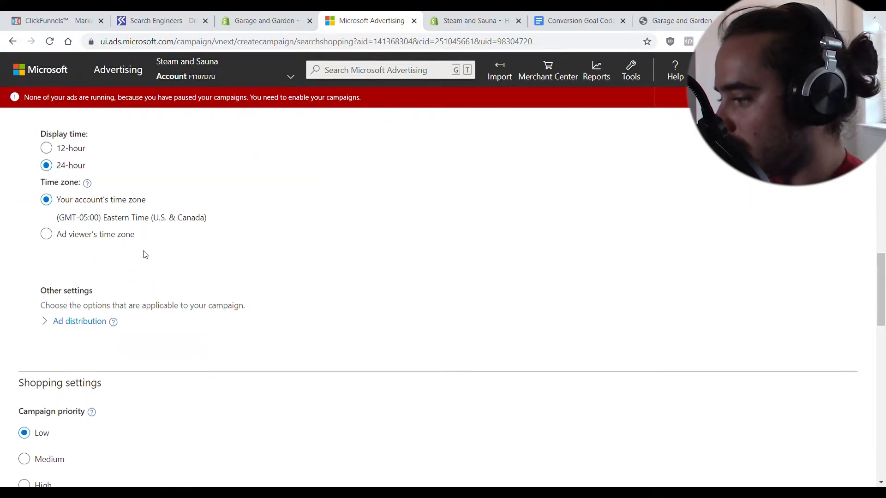
{"action": "scroll", "coordinate": [26, 257], "scroll_direction": "down", "scroll_amount": 1}
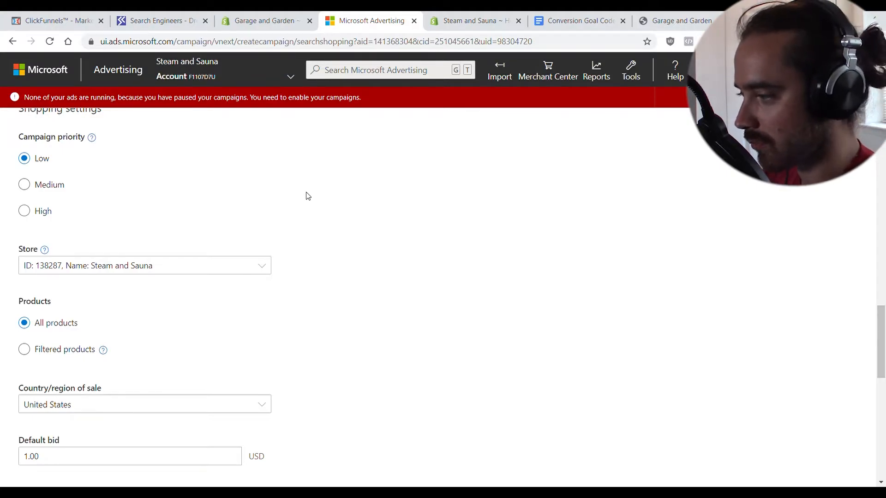
{"action": "scroll", "coordinate": [300, 277], "scroll_direction": "down", "scroll_amount": 5}
{"action": "scroll", "coordinate": [134, 245], "scroll_direction": "down", "scroll_amount": 2}
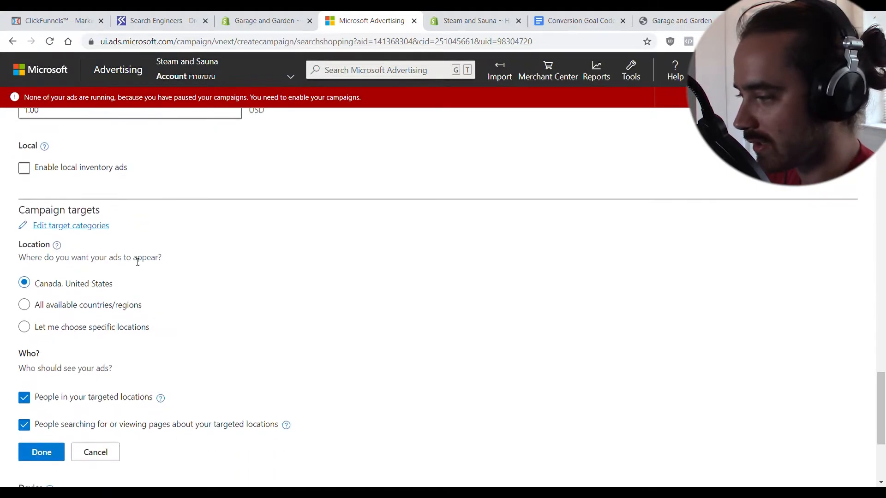
{"action": "left_click", "coordinate": [25, 327]}
{"action": "scroll", "coordinate": [90, 347], "scroll_direction": "down", "scroll_amount": 1}
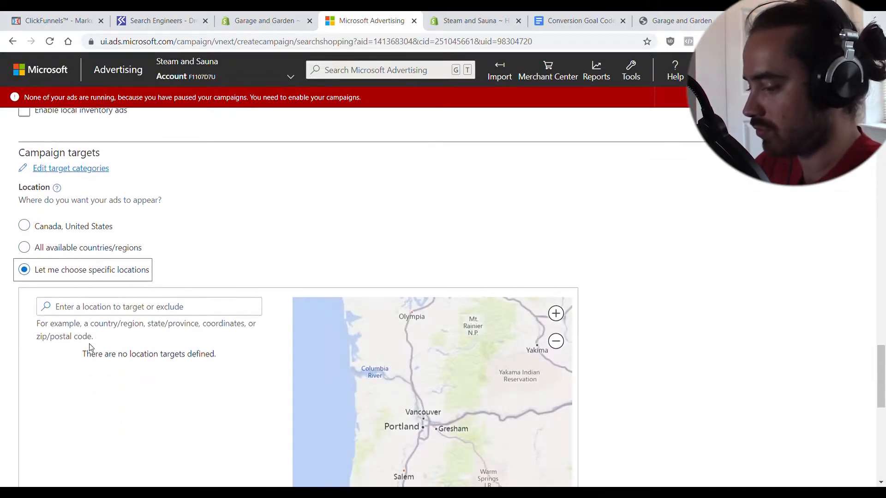
{"action": "left_click", "coordinate": [123, 305]}
{"action": "type", "text": "united states"}
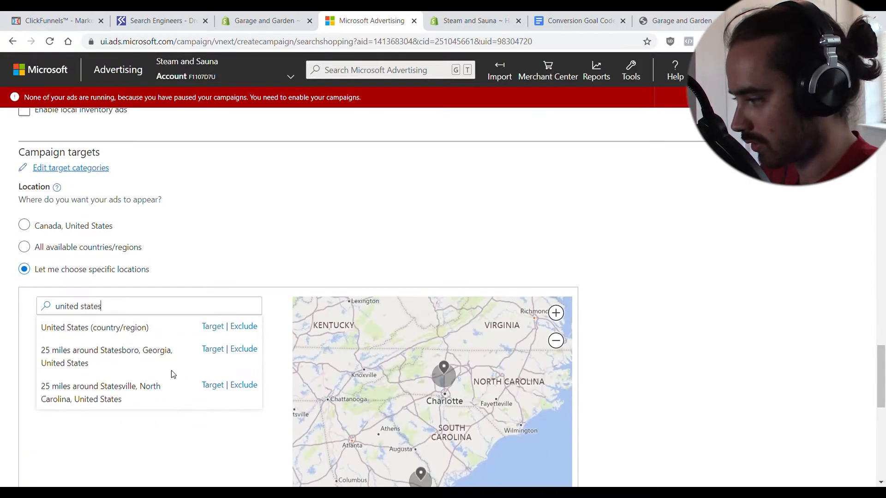
{"action": "left_click", "coordinate": [209, 328]}
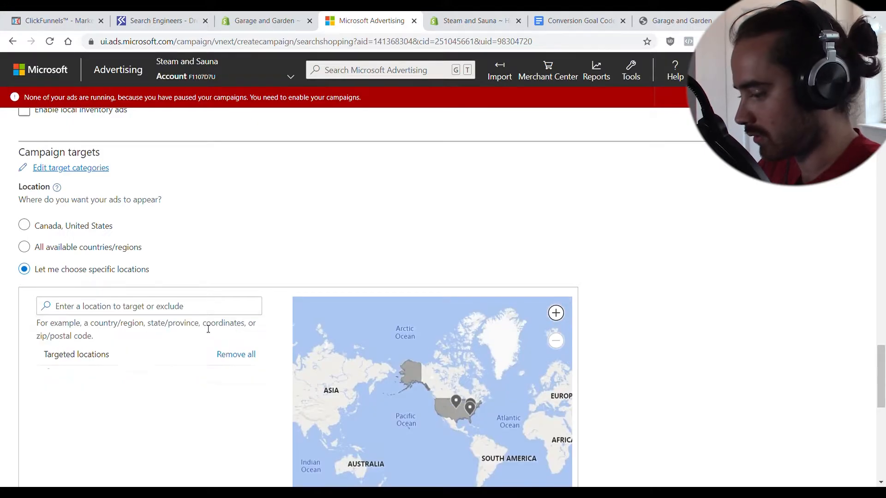
Exclude the states of Hawaii and Alaska from the campaign's targeted locations
{"action": "left_click", "coordinate": [174, 307]}
{"action": "type", "text": "hawaii"}
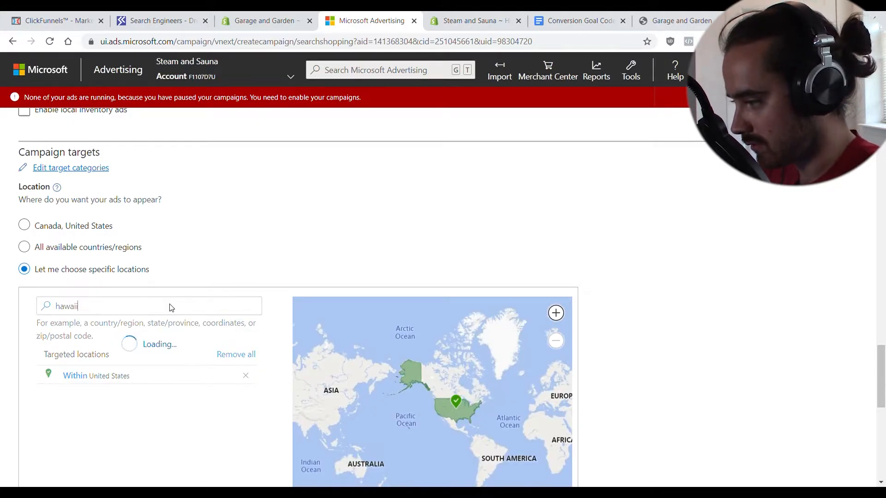
{"action": "left_click", "coordinate": [243, 326]}
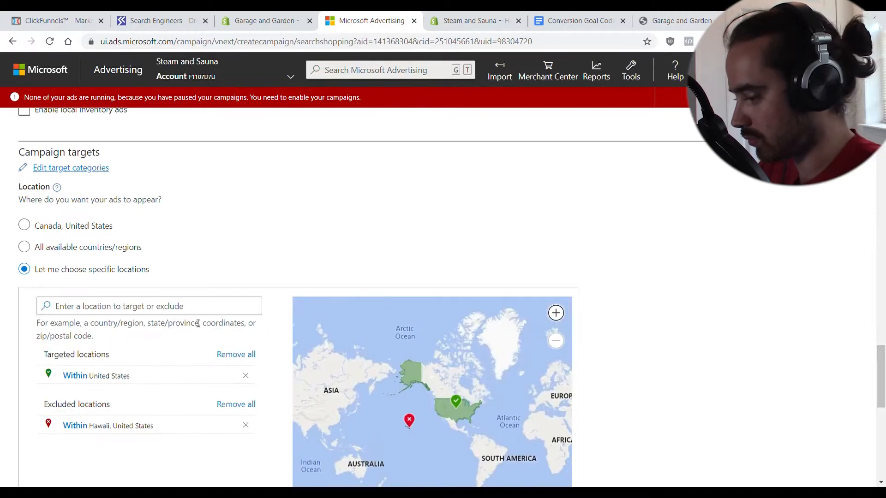
{"action": "type", "text": "alaska"}
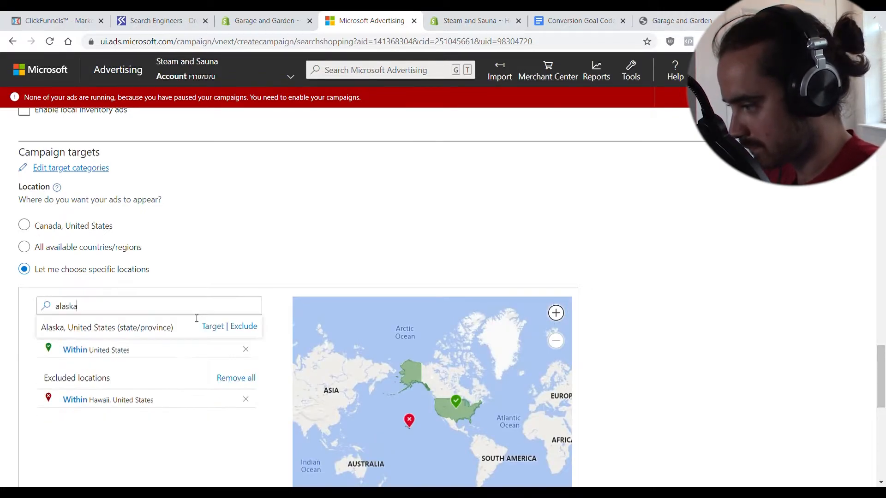
{"action": "left_click", "coordinate": [244, 326]}
Limit the ads to people in the targeted locations, leaving out people searching for or viewing pages about them, and save the campaign
{"action": "scroll", "coordinate": [256, 349], "scroll_direction": "down", "scroll_amount": 1}
{"action": "scroll", "coordinate": [249, 352], "scroll_direction": "down", "scroll_amount": 3}
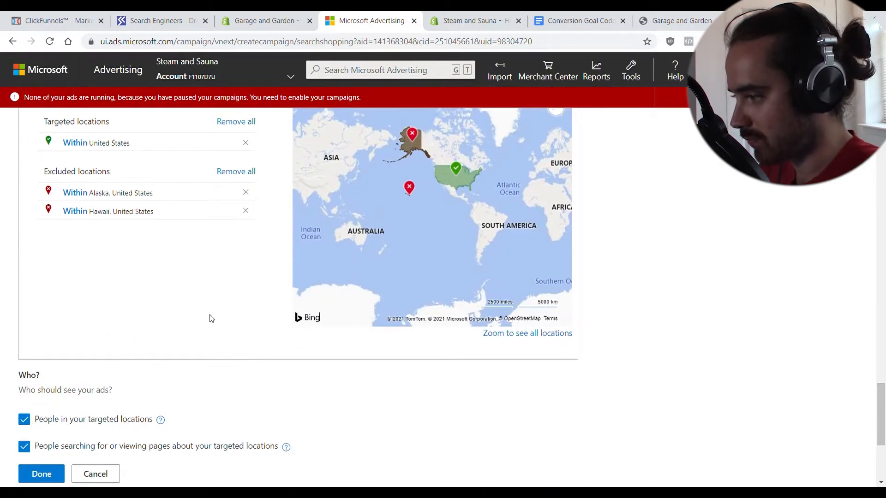
{"action": "scroll", "coordinate": [209, 316], "scroll_direction": "down", "scroll_amount": 2}
{"action": "left_click", "coordinate": [24, 332]}
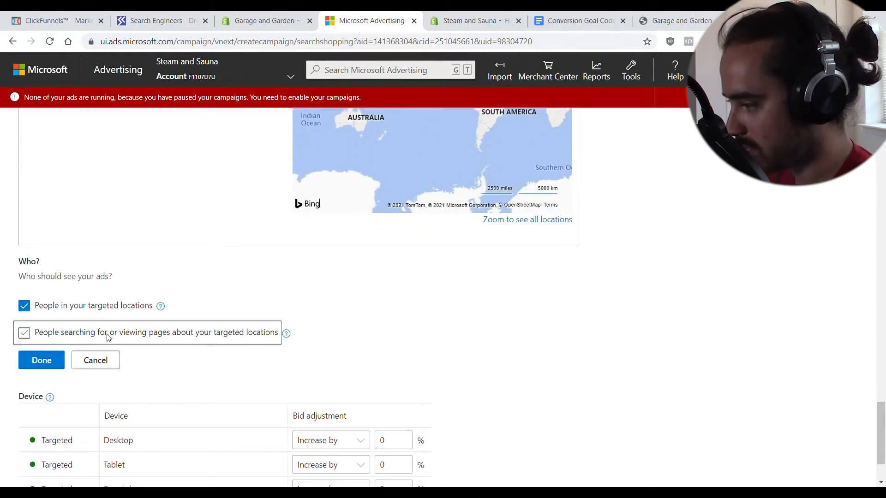
{"action": "left_click", "coordinate": [246, 287]}
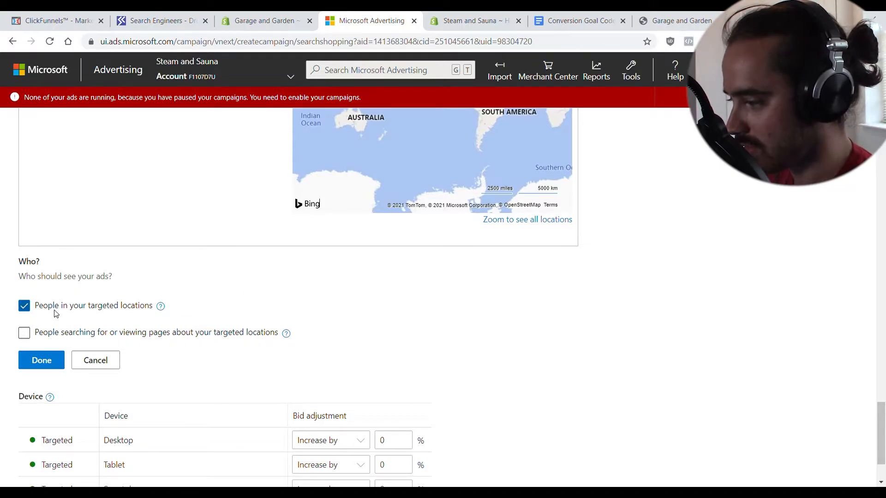
{"action": "scroll", "coordinate": [103, 342], "scroll_direction": "down", "scroll_amount": 2}
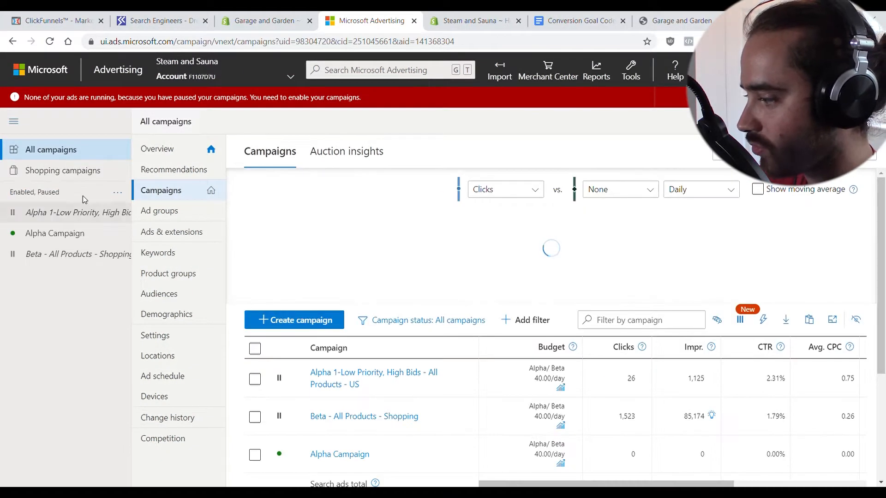
Open Alpha Campaign from the campaign list and rename its ad group to Alpha - Sunray
{"action": "scroll", "coordinate": [353, 368], "scroll_direction": "down", "scroll_amount": 3}
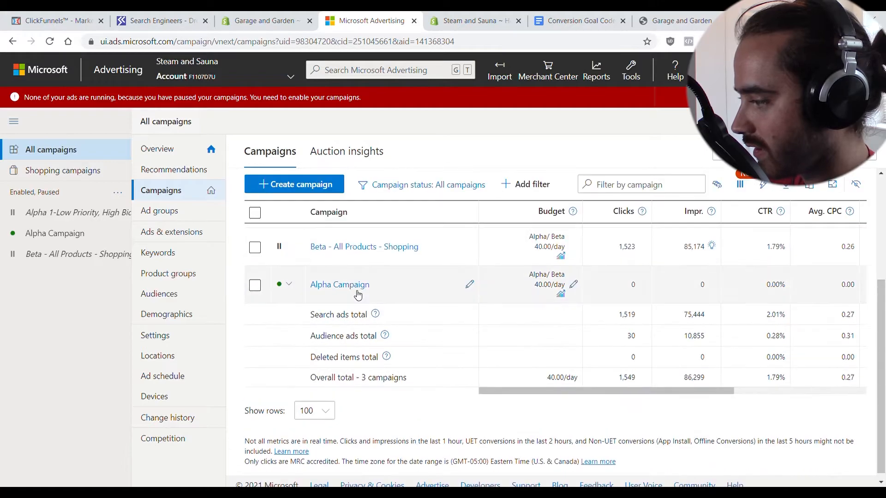
{"action": "left_click", "coordinate": [356, 281]}
{"action": "left_click", "coordinate": [392, 332]}
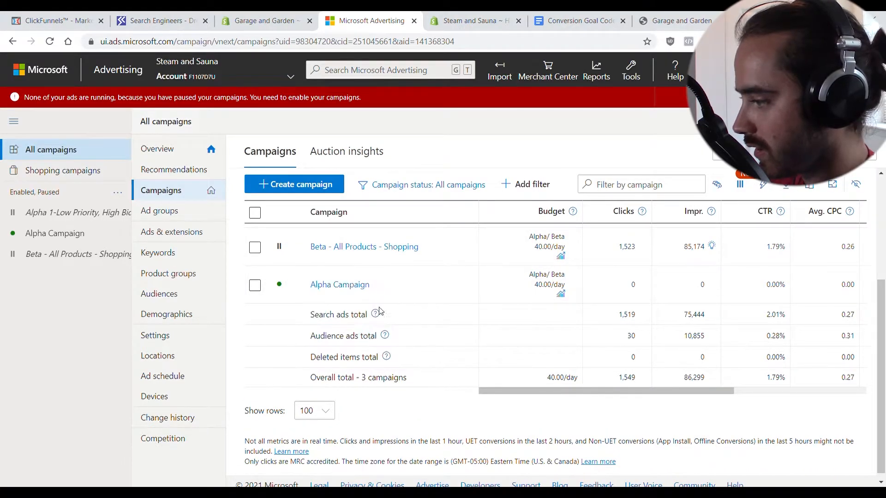
{"action": "left_click", "coordinate": [362, 287]}
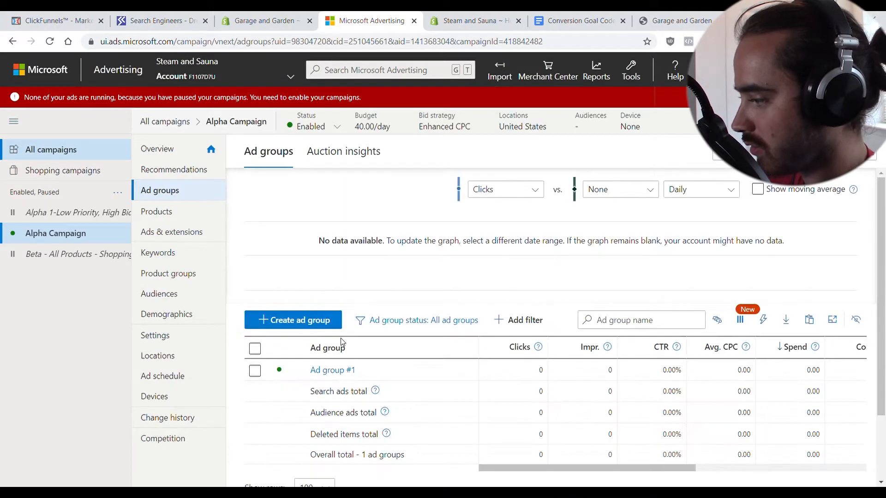
{"action": "left_click", "coordinate": [471, 370]}
{"action": "left_click_drag", "start_coordinate": [381, 390], "coordinate": [323, 393]}
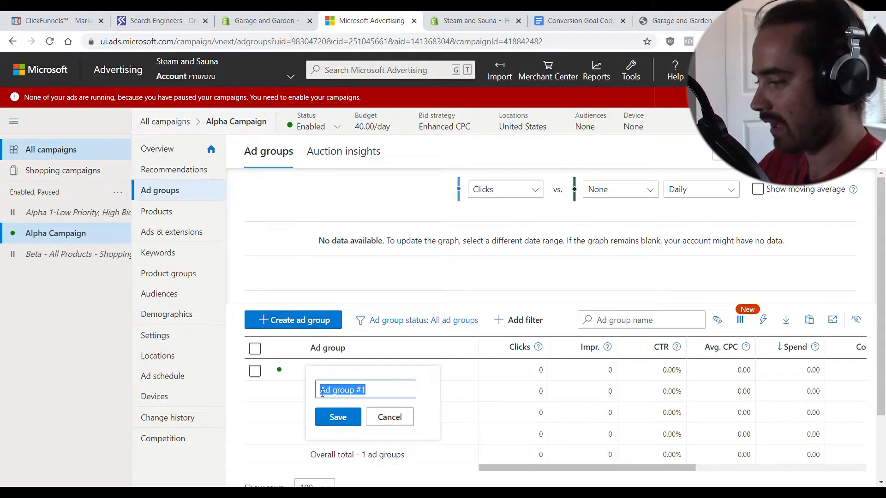
{"action": "type", "text": "Alpha - S"}
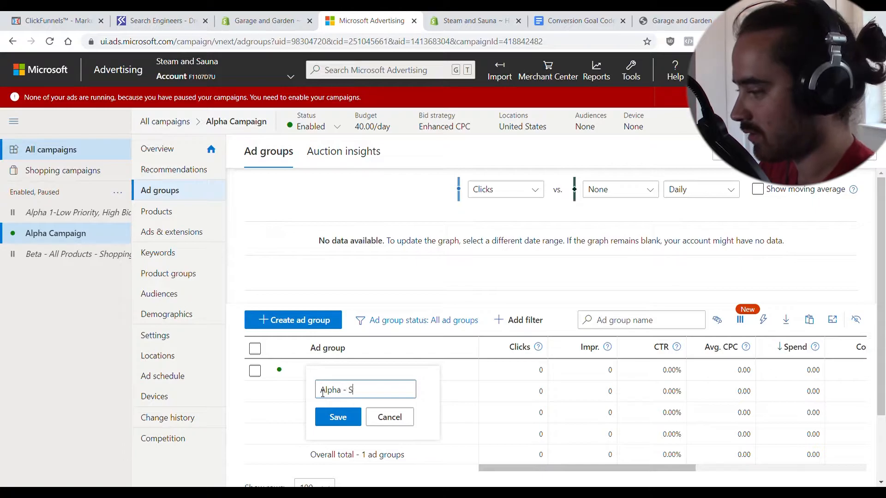
{"action": "type", "text": "unray"}
{"action": "left_click", "coordinate": [342, 418]}
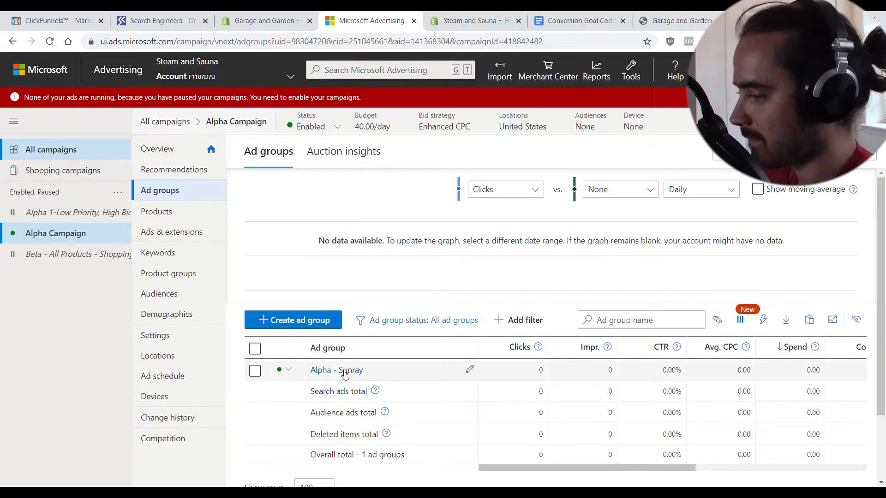
In the Alpha - Sunray ad group, divide All products by Brand, selecting only Sunray Saunas, and save
{"action": "left_click", "coordinate": [344, 371]}
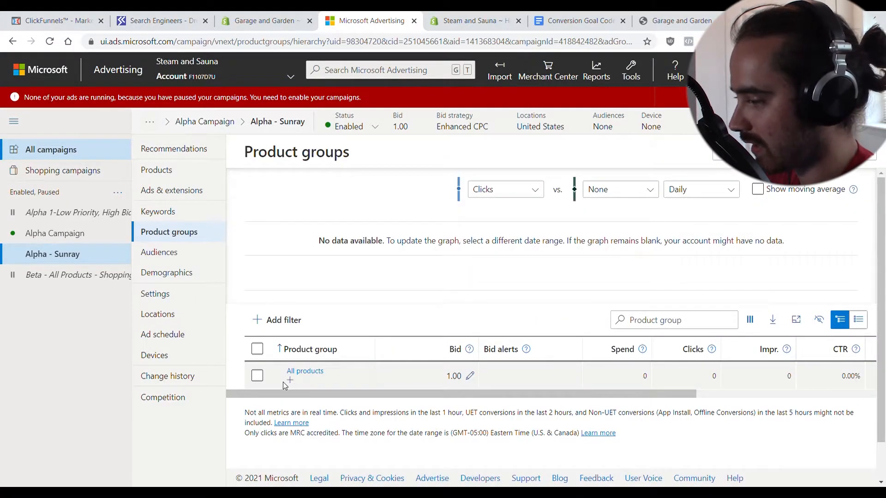
{"action": "left_click", "coordinate": [290, 380]}
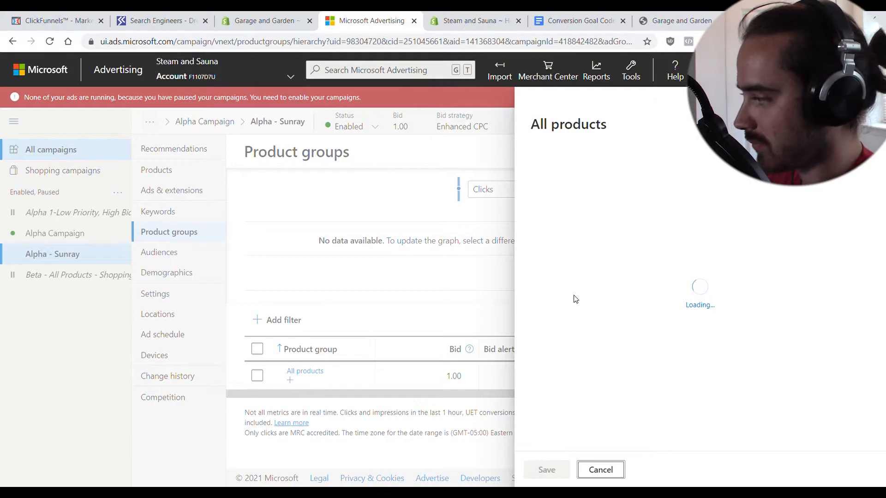
{"action": "left_click", "coordinate": [627, 159]}
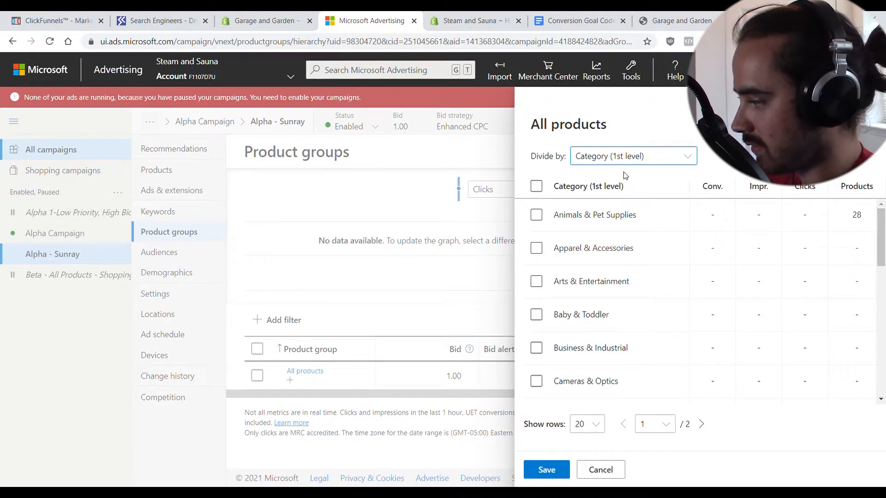
{"action": "left_click", "coordinate": [626, 174]}
{"action": "scroll", "coordinate": [604, 321], "scroll_direction": "down", "scroll_amount": 5}
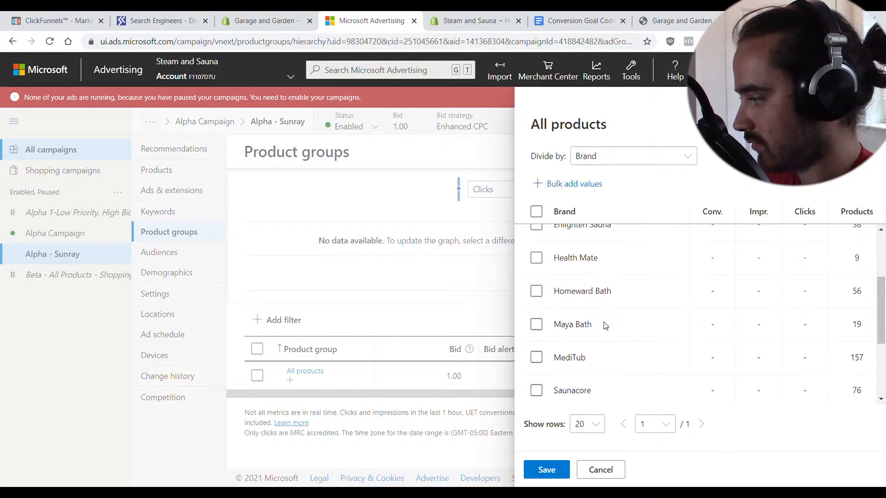
{"action": "left_click", "coordinate": [544, 330]}
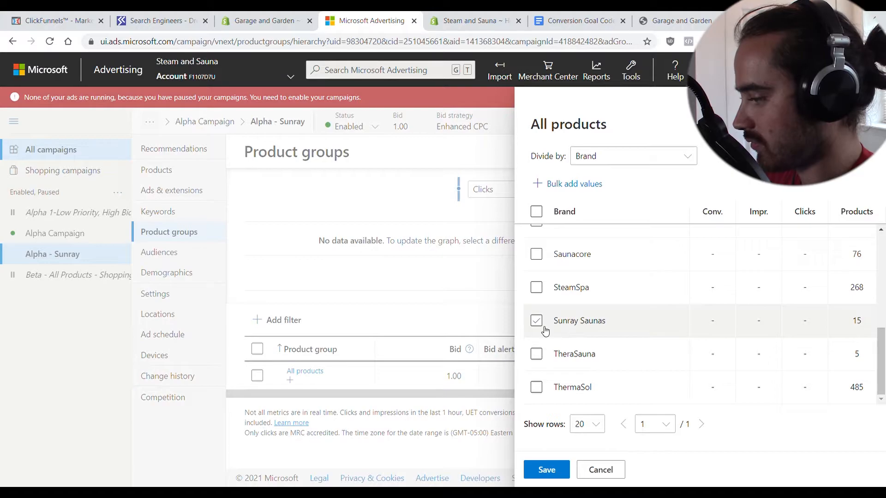
{"action": "left_click", "coordinate": [546, 468]}
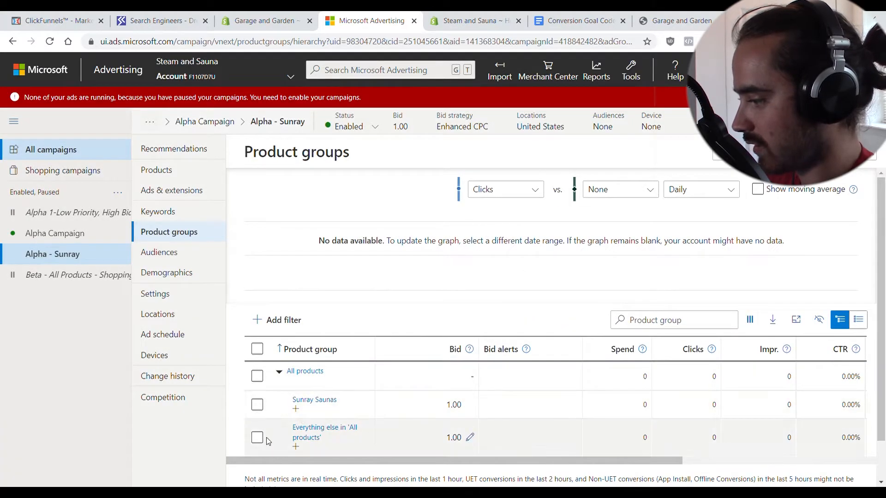
Set the bid of the Everything else in 'All products' group to Excluded and save
{"action": "left_click", "coordinate": [257, 438]}
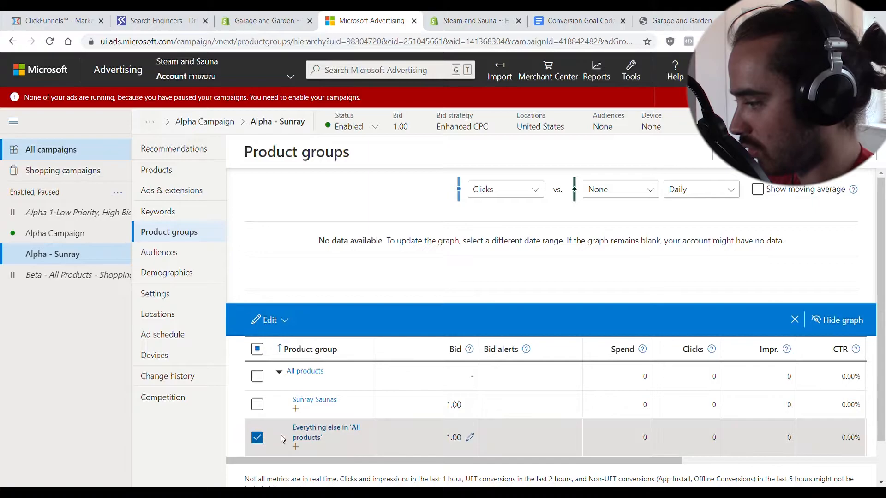
{"action": "left_click", "coordinate": [284, 320]}
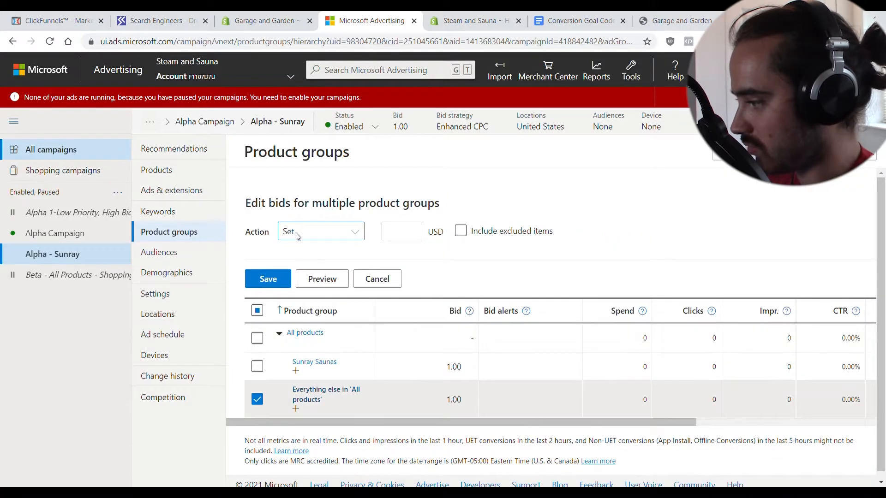
{"action": "left_click", "coordinate": [312, 271]}
{"action": "left_click", "coordinate": [272, 278]}
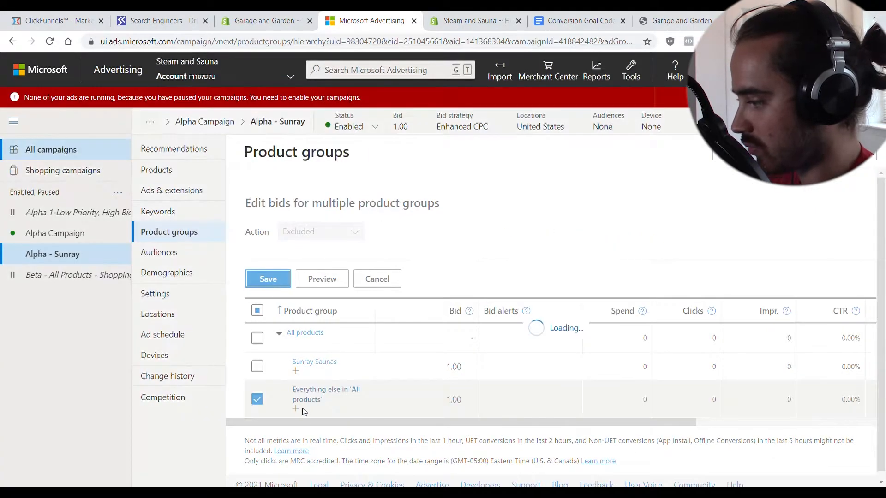
Subdivide the Sunray Saunas product group by ID, selecting all of its product IDs, save, and look over the resulting product groups
{"action": "left_click", "coordinate": [296, 376]}
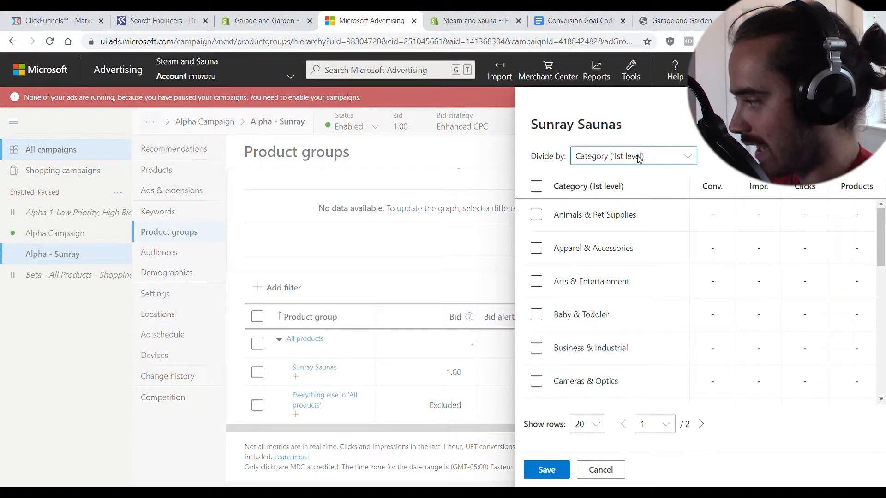
{"action": "left_click", "coordinate": [536, 211]}
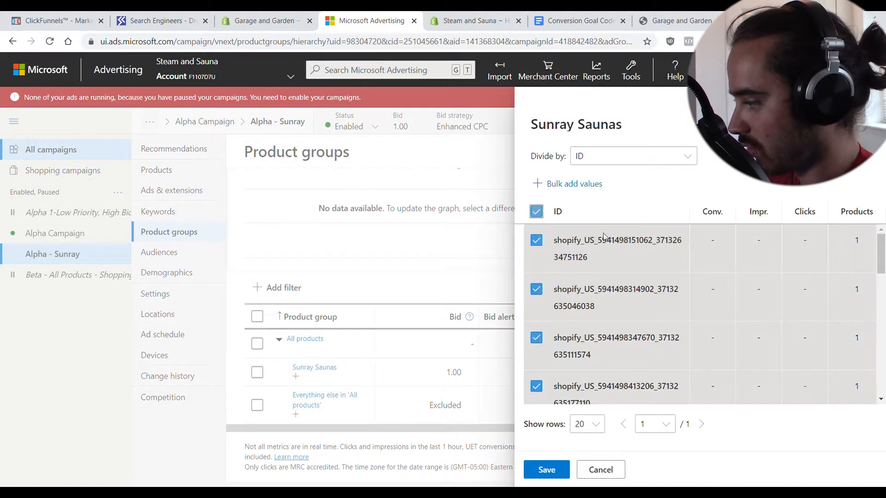
{"action": "scroll", "coordinate": [662, 323], "scroll_direction": "down", "scroll_amount": 5}
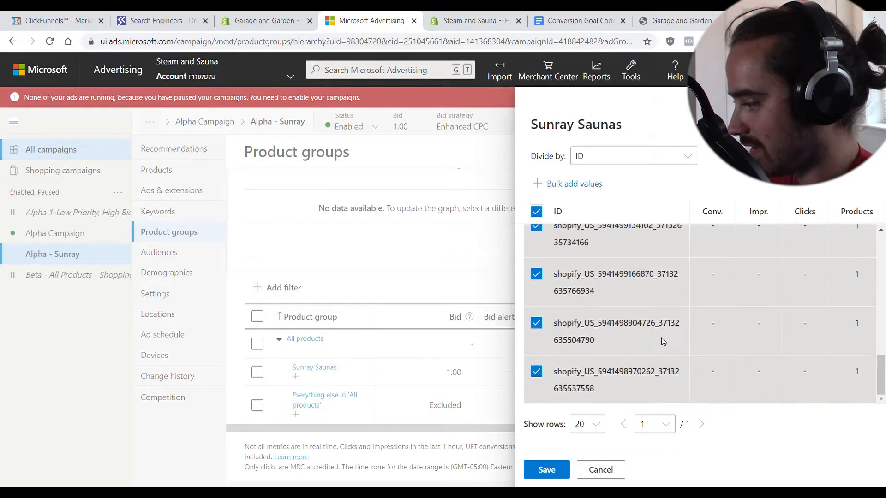
{"action": "left_click", "coordinate": [565, 469]}
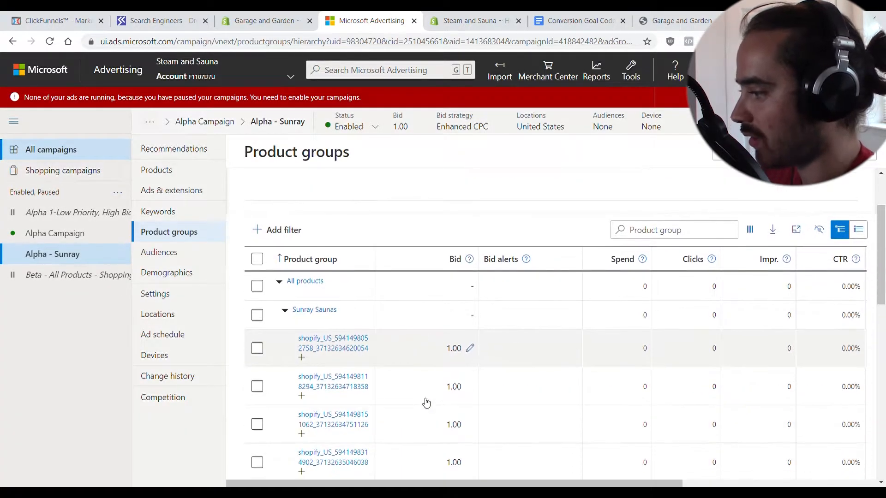
{"action": "scroll", "coordinate": [426, 403], "scroll_direction": "down", "scroll_amount": 10}
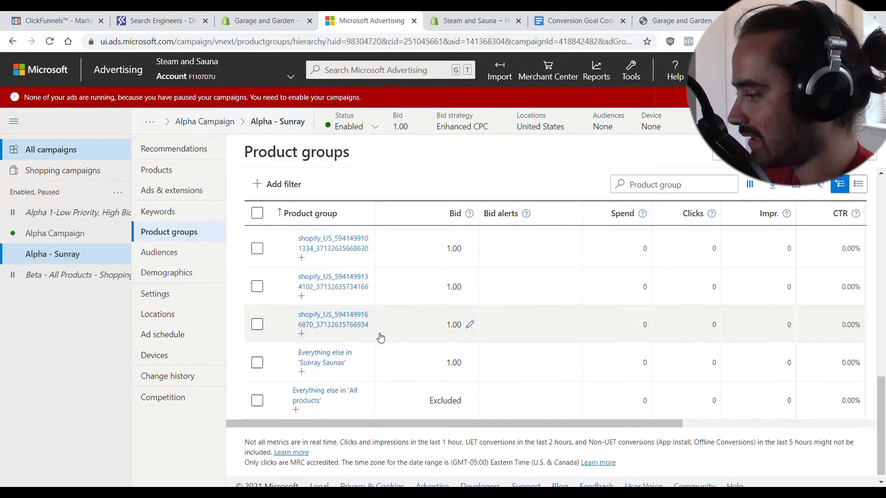
{"action": "scroll", "coordinate": [380, 351], "scroll_direction": "up", "scroll_amount": 10}
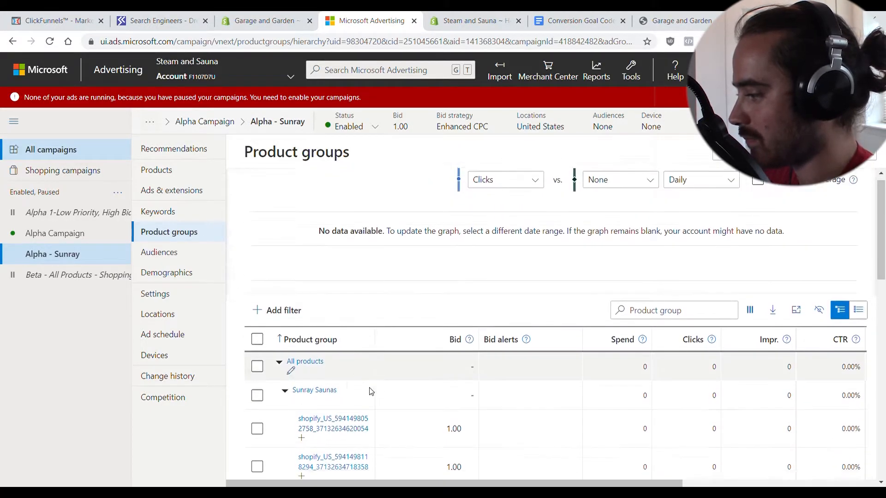
{"action": "scroll", "coordinate": [371, 391], "scroll_direction": "down", "scroll_amount": 5}
{"action": "scroll", "coordinate": [356, 284], "scroll_direction": "up", "scroll_amount": 4}
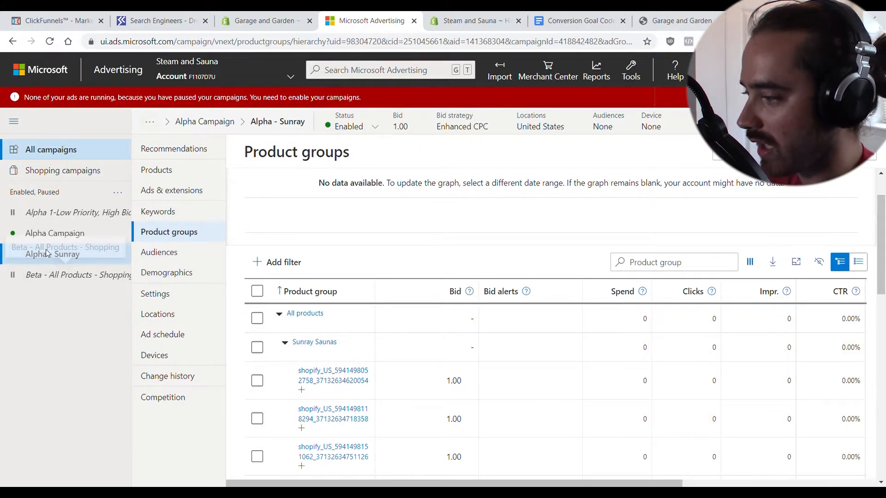
From the all-campaigns list, start a new campaign to sell products from the catalog, choosing the Standard Shopping subtype and Search ads
{"action": "left_click", "coordinate": [60, 233]}
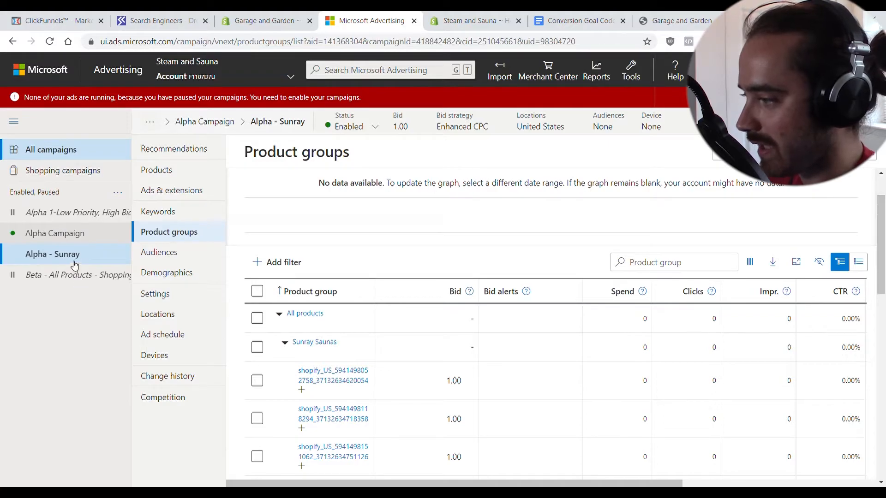
{"action": "left_click", "coordinate": [68, 155]}
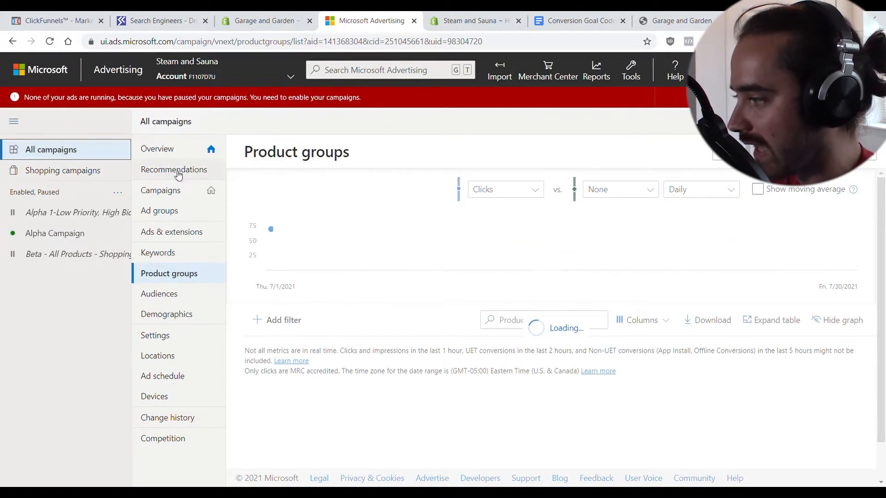
{"action": "left_click", "coordinate": [178, 156]}
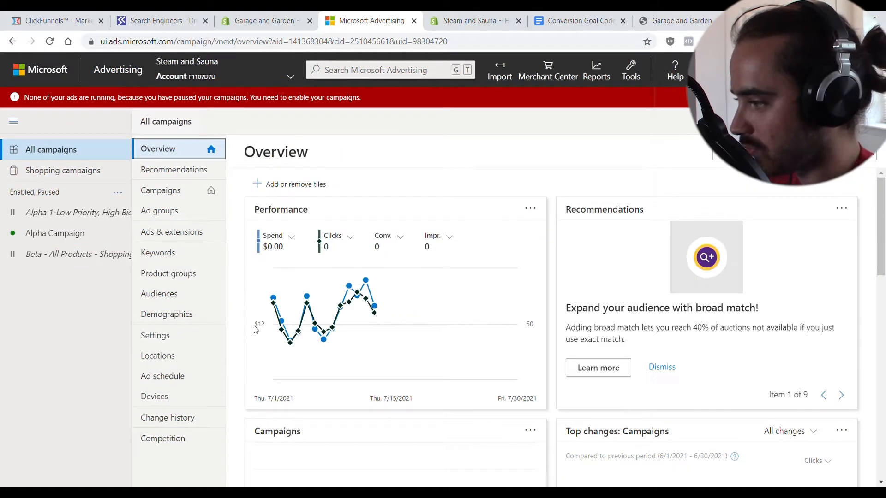
{"action": "left_click", "coordinate": [186, 191]}
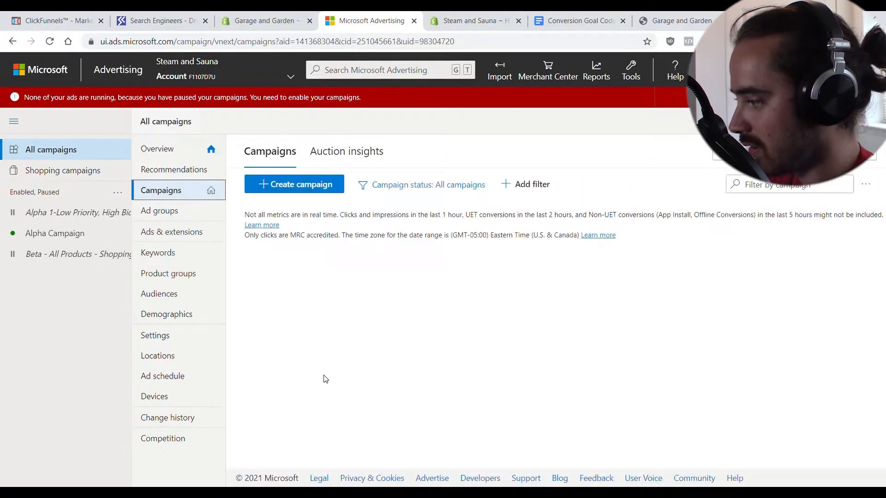
{"action": "left_click", "coordinate": [314, 323]}
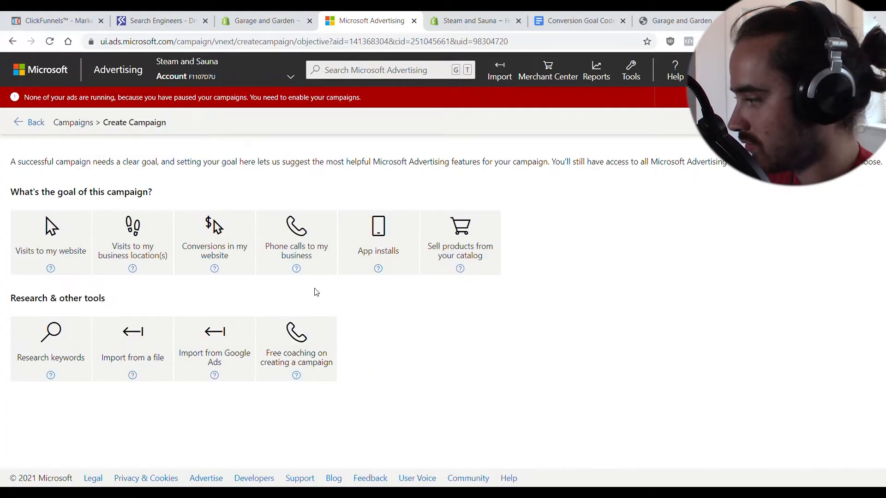
{"action": "left_click", "coordinate": [489, 220]}
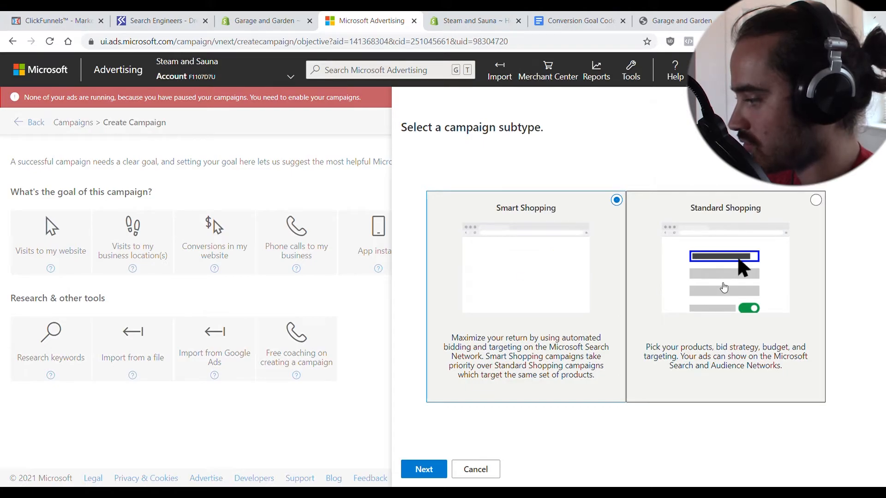
{"action": "left_click", "coordinate": [716, 328]}
{"action": "left_click", "coordinate": [429, 469]}
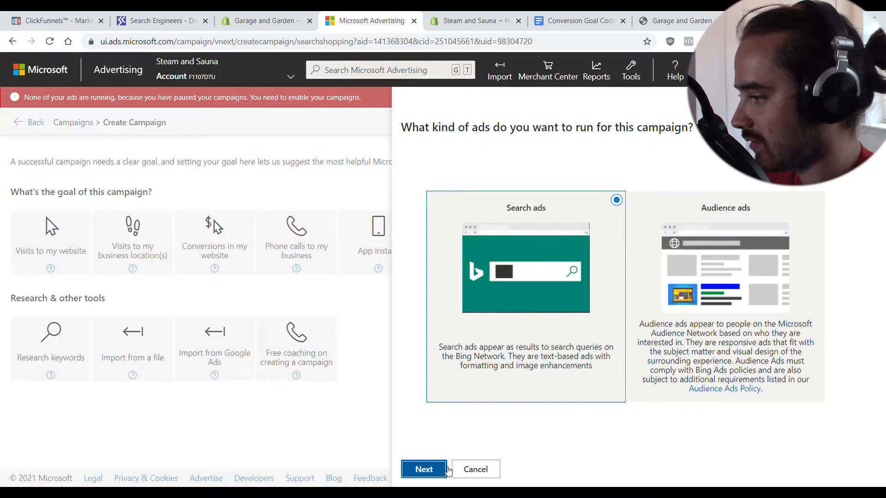
{"action": "left_click", "coordinate": [446, 469]}
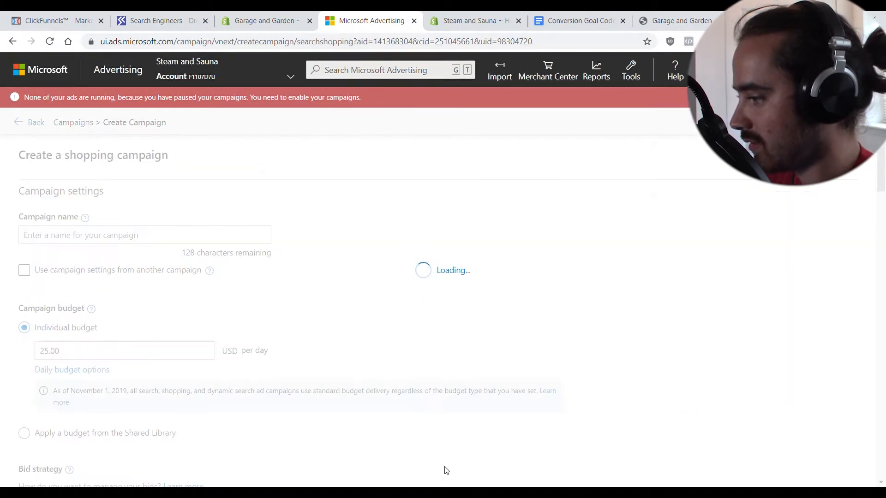
Name the campaign Beta Campaign and apply the Alpha/ Beta budget from the Shared Library
{"action": "left_click", "coordinate": [131, 240]}
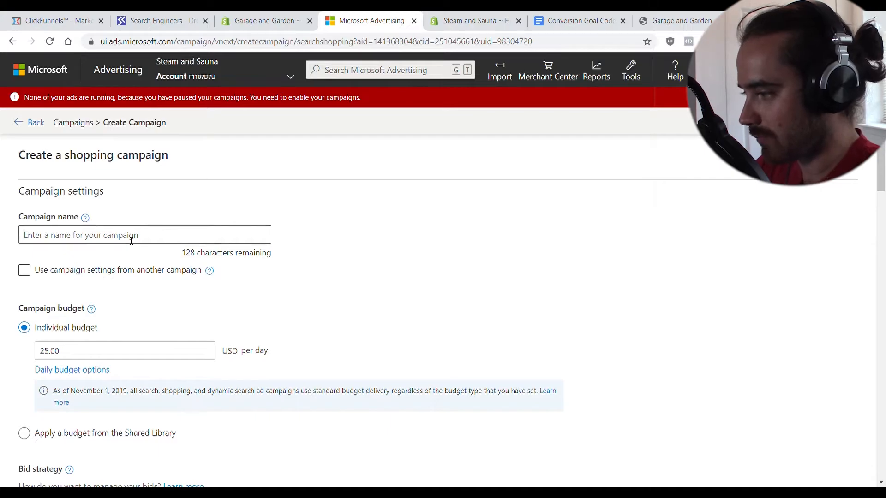
{"action": "type", "text": "Beta Campaign"}
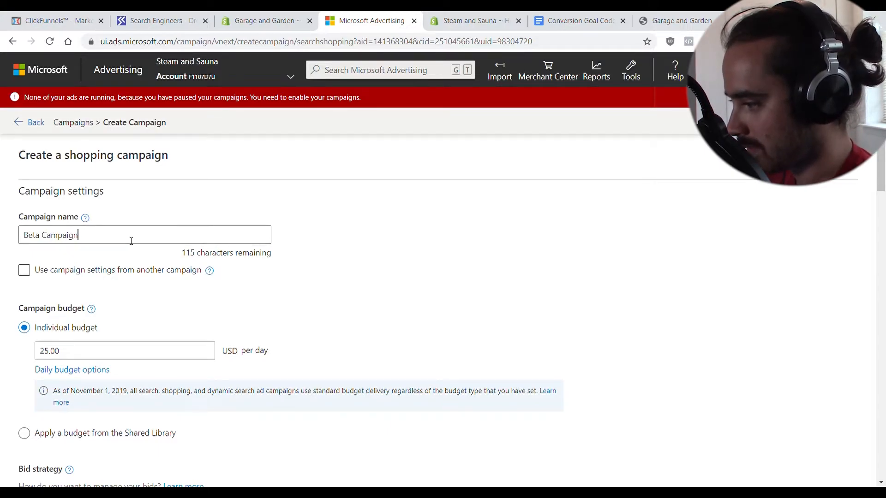
{"action": "left_click", "coordinate": [364, 290]}
{"action": "scroll", "coordinate": [87, 370], "scroll_direction": "down", "scroll_amount": 3}
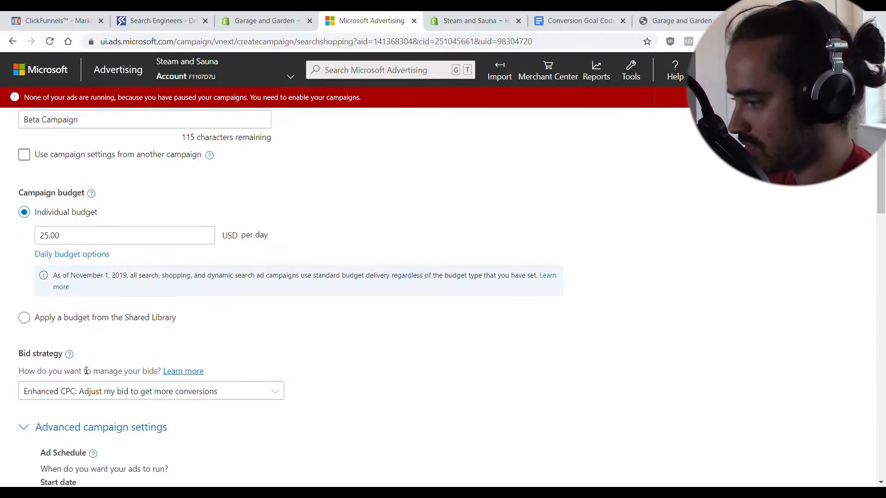
{"action": "left_click", "coordinate": [28, 325]}
{"action": "left_click", "coordinate": [47, 305]}
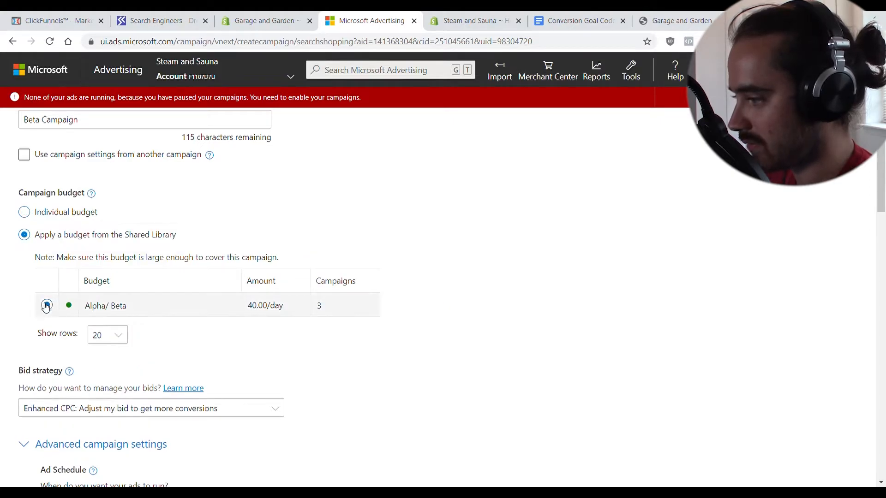
Set the campaign priority to High and the default bid to .50 USD
{"action": "scroll", "coordinate": [16, 310], "scroll_direction": "up", "scroll_amount": 3}
{"action": "scroll", "coordinate": [19, 305], "scroll_direction": "down", "scroll_amount": 6}
{"action": "scroll", "coordinate": [21, 304], "scroll_direction": "down", "scroll_amount": 6}
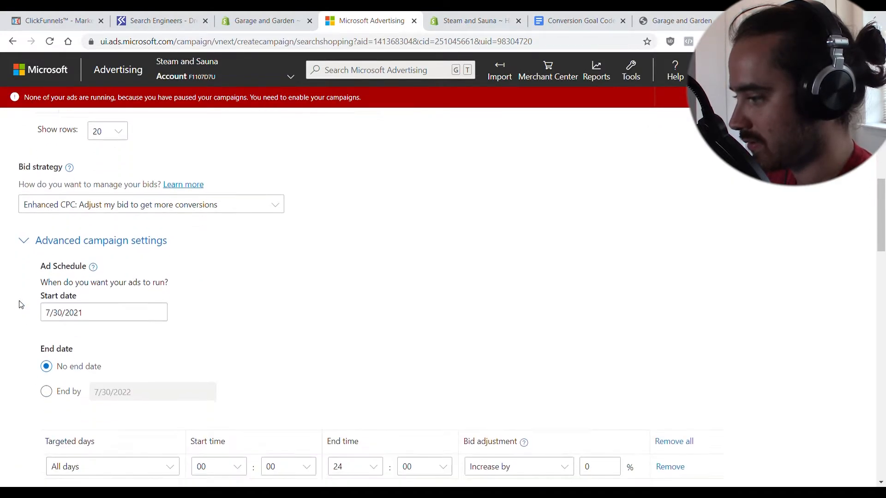
{"action": "scroll", "coordinate": [157, 310], "scroll_direction": "down", "scroll_amount": 7}
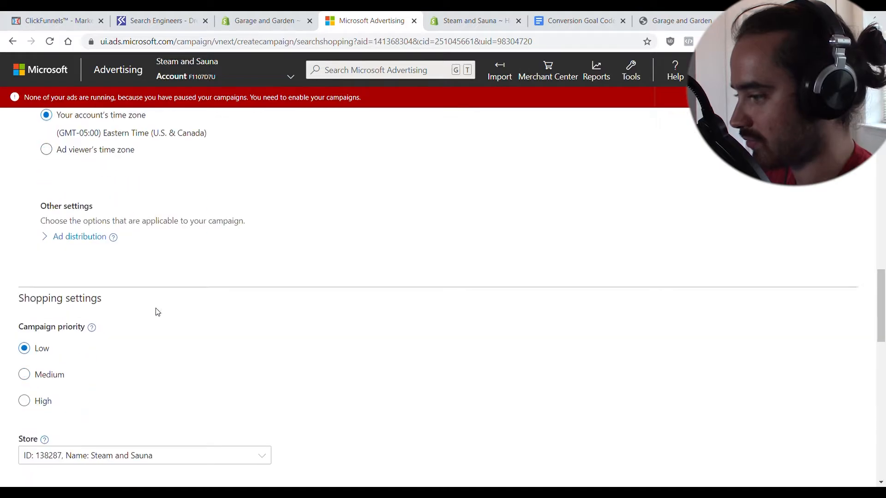
{"action": "left_click", "coordinate": [29, 335]}
{"action": "scroll", "coordinate": [204, 307], "scroll_direction": "down", "scroll_amount": 6}
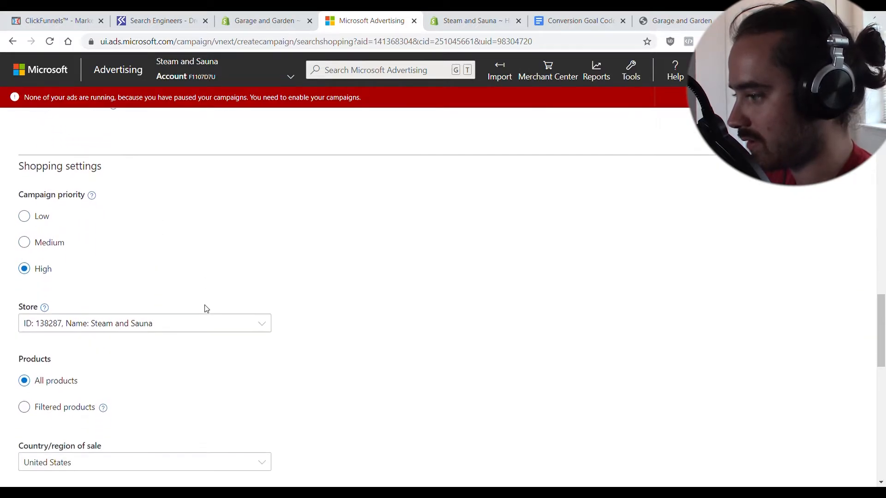
{"action": "double_click", "coordinate": [151, 293]}
{"action": "type", "text": ".50"}
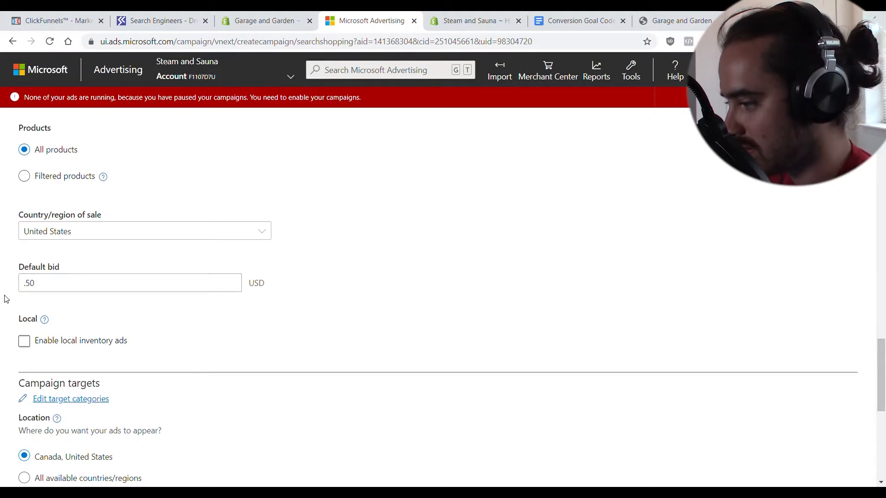
Choose specific locations for the campaign and target United States (country/region)
{"action": "scroll", "coordinate": [4, 306], "scroll_direction": "down", "scroll_amount": 4}
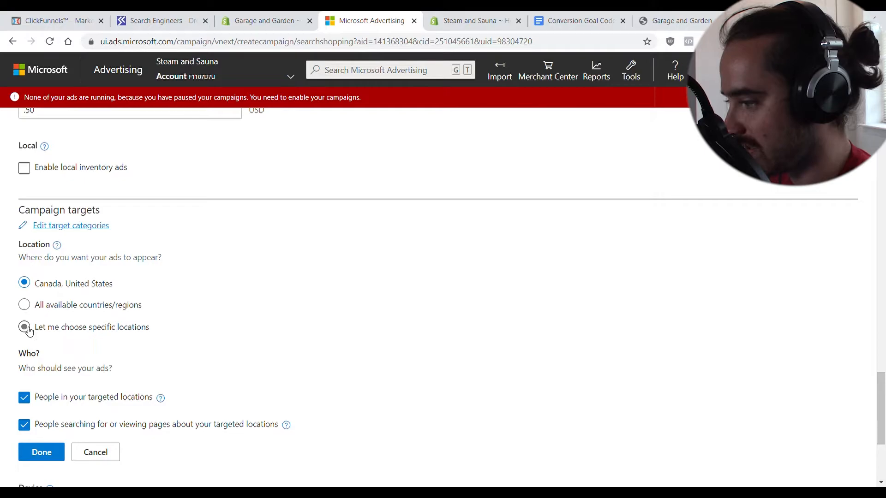
{"action": "left_click", "coordinate": [26, 328]}
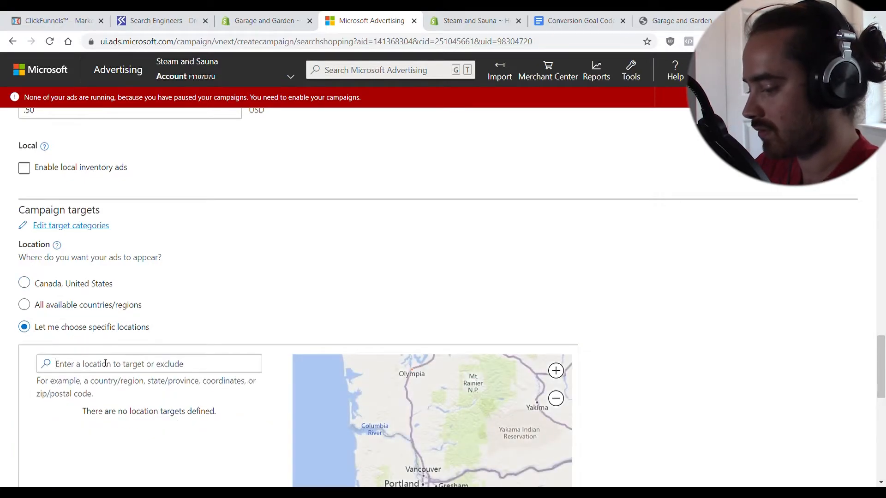
{"action": "left_click", "coordinate": [105, 363]}
{"action": "type", "text": "united states"}
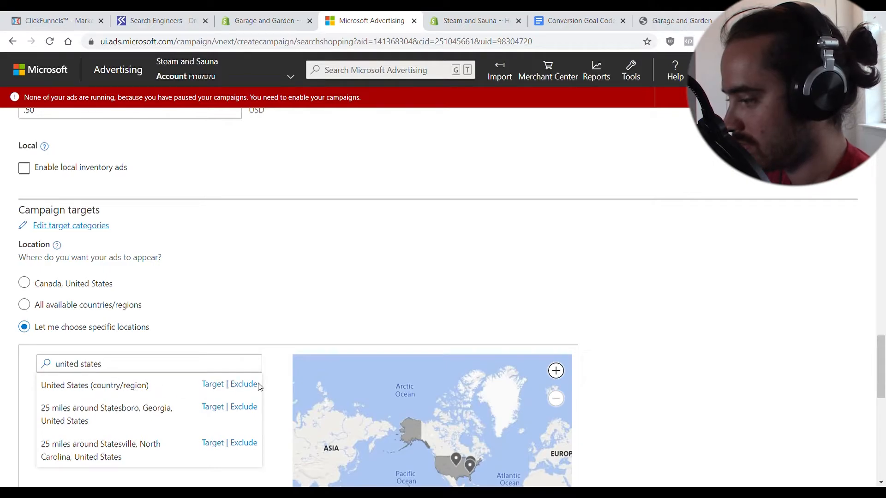
{"action": "left_click", "coordinate": [212, 384]}
Exclude Hawaii and Alaska from the campaign's targeted locations
{"action": "scroll", "coordinate": [170, 335], "scroll_direction": "down", "scroll_amount": 1}
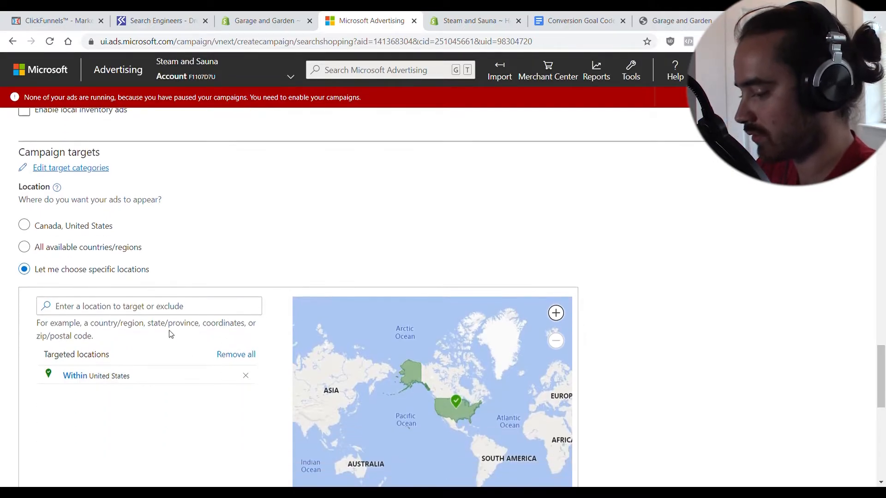
{"action": "left_click", "coordinate": [172, 312]}
{"action": "type", "text": "hawaii"}
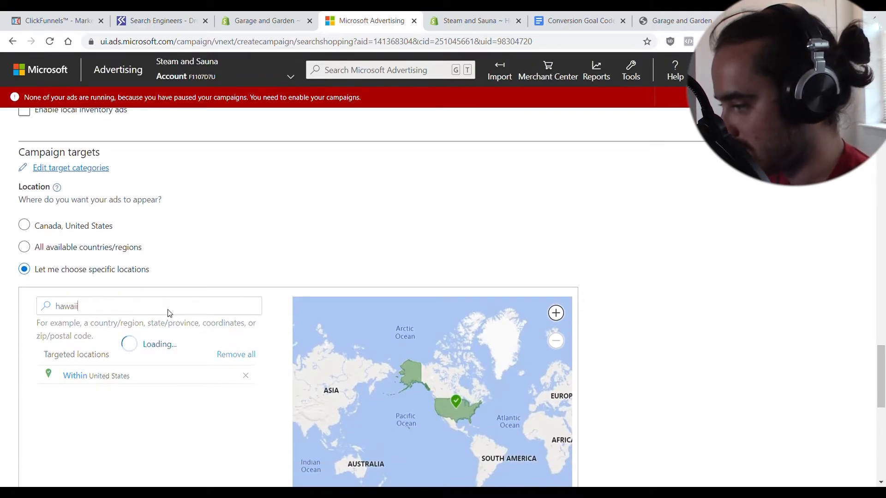
{"action": "left_click", "coordinate": [243, 326]}
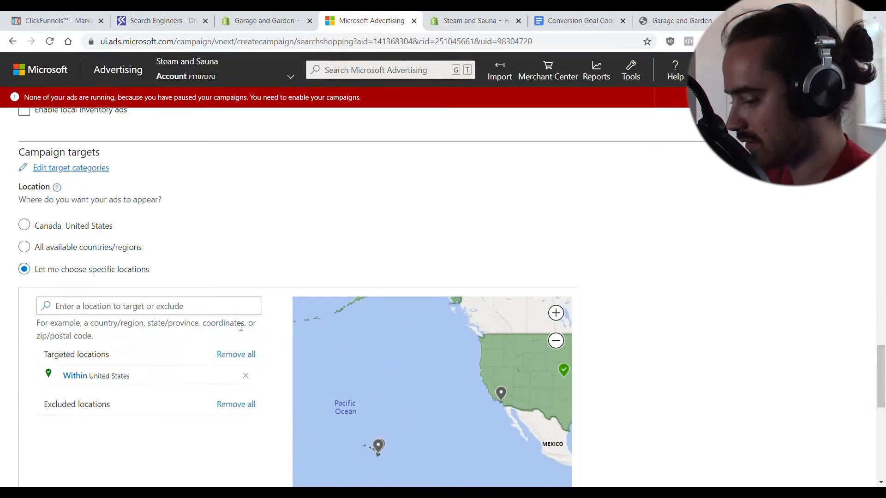
{"action": "left_click", "coordinate": [188, 313]}
{"action": "type", "text": "alaska"}
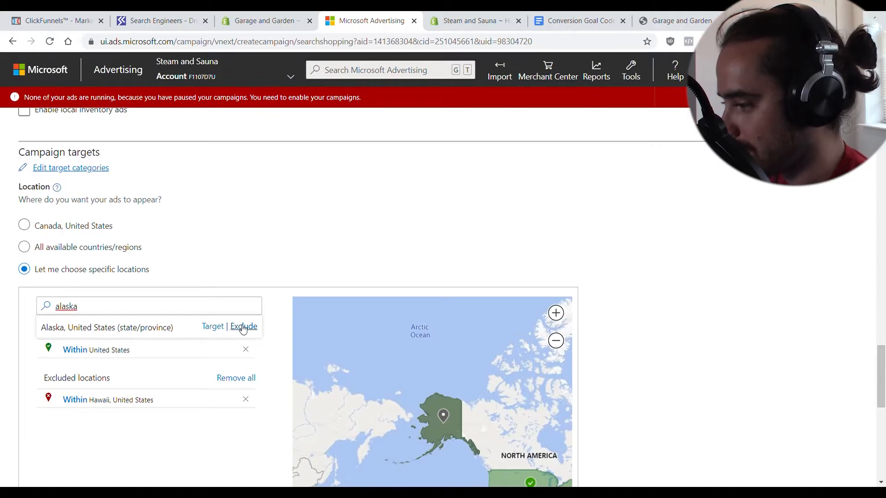
{"action": "left_click", "coordinate": [243, 327]}
Turn off showing ads to people searching for or viewing pages about the targeted locations, and save the campaign
{"action": "scroll", "coordinate": [28, 339], "scroll_direction": "down", "scroll_amount": 9}
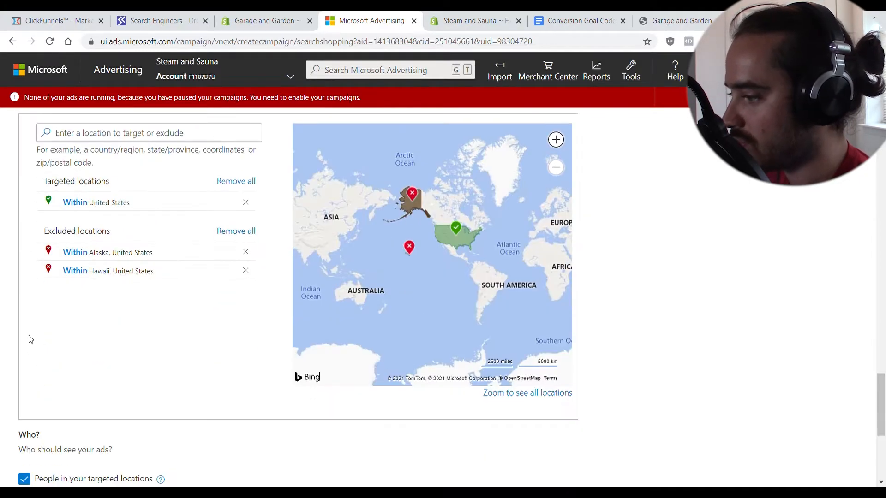
{"action": "left_click", "coordinate": [24, 275]}
{"action": "scroll", "coordinate": [92, 300], "scroll_direction": "down", "scroll_amount": 1}
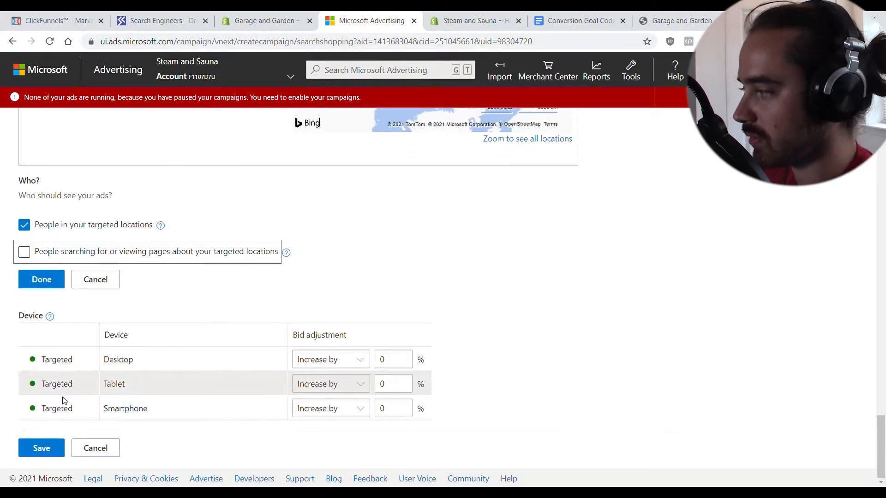
{"action": "left_click", "coordinate": [42, 448]}
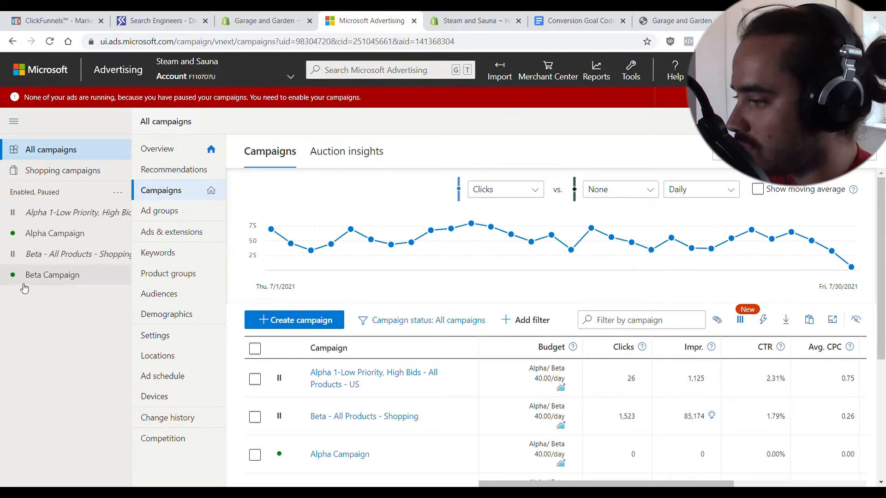
{"action": "left_click", "coordinate": [68, 274]}
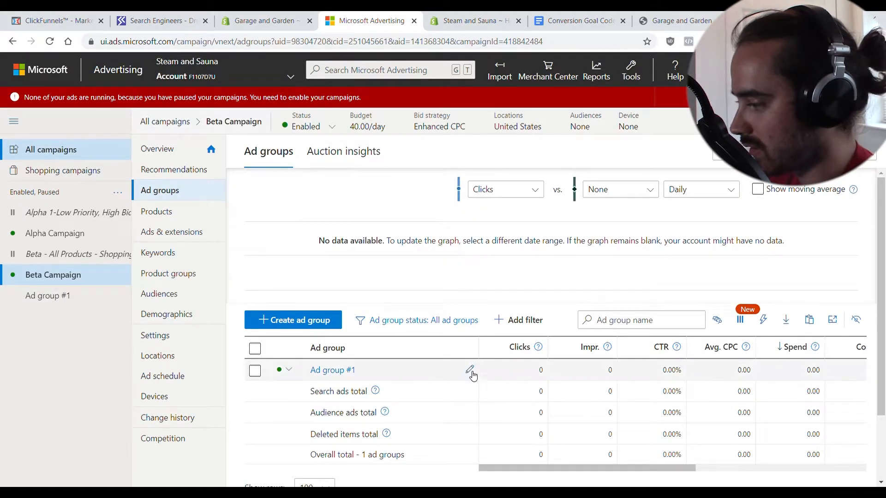
{"action": "left_click", "coordinate": [471, 371]}
{"action": "left_click", "coordinate": [293, 400]}
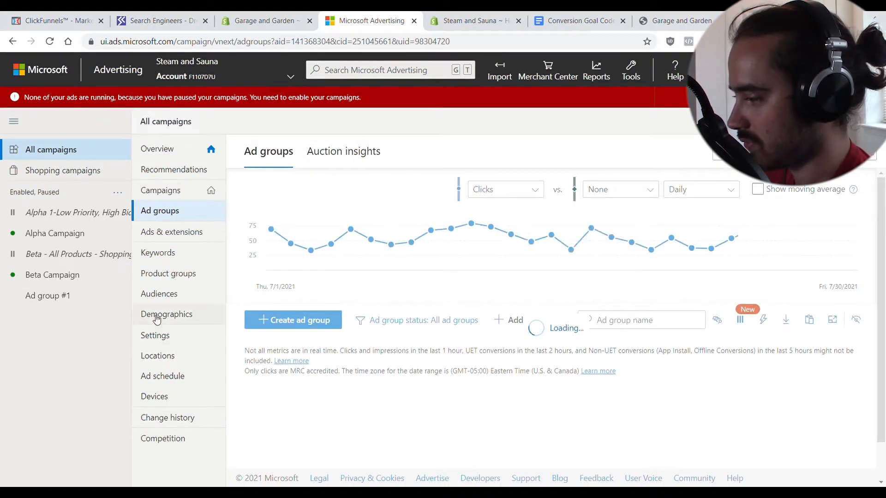
{"action": "left_click", "coordinate": [91, 303]}
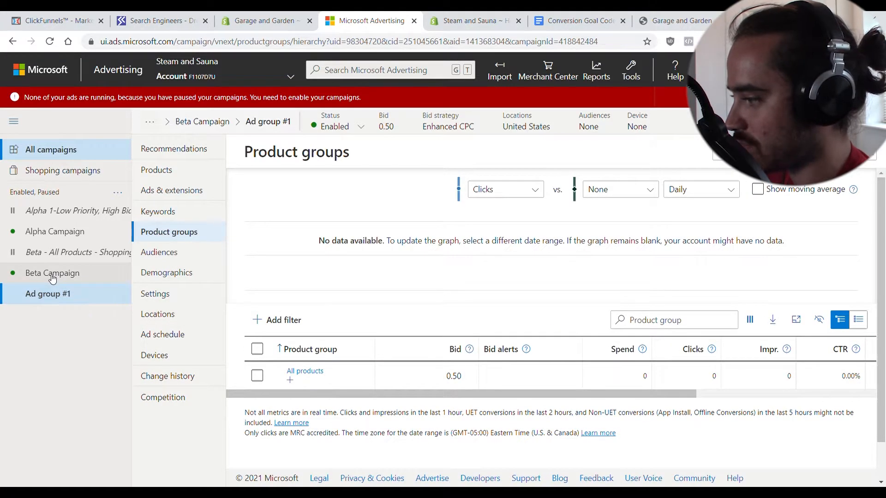
In Beta Campaign, rename Ad group #1 to Beta - Sunray Saunas and open its product groups
{"action": "left_click", "coordinate": [192, 187]}
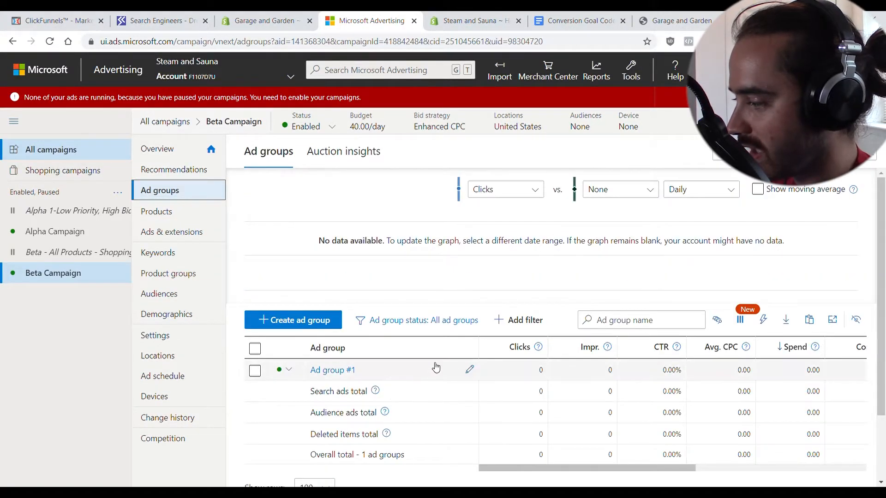
{"action": "left_click", "coordinate": [470, 371]}
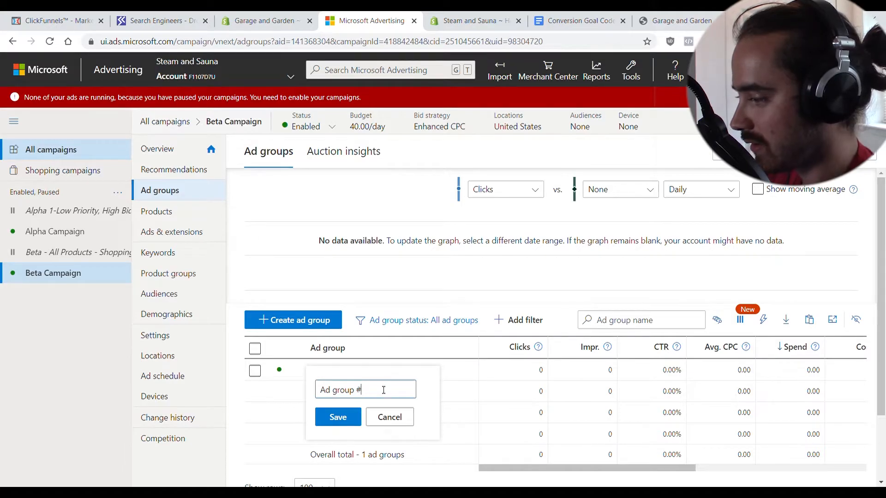
{"action": "key", "text": "BackSpace"}
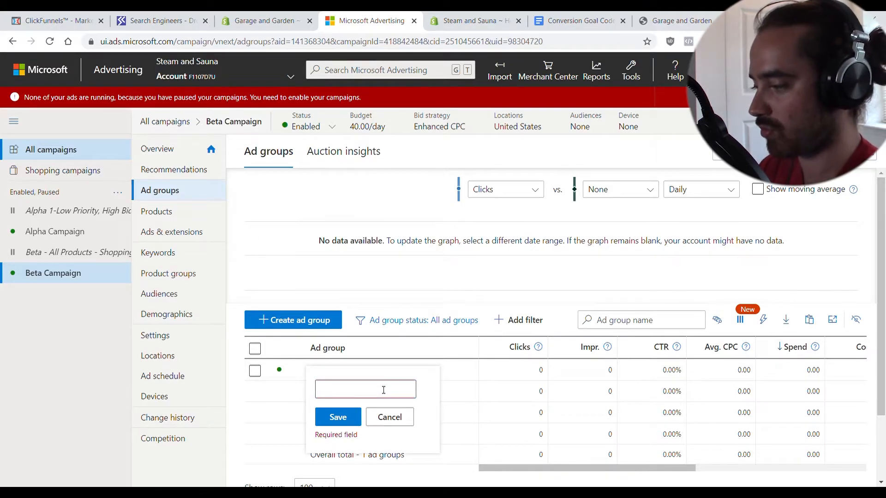
{"action": "type", "text": "Beta - Sunray Saunas"}
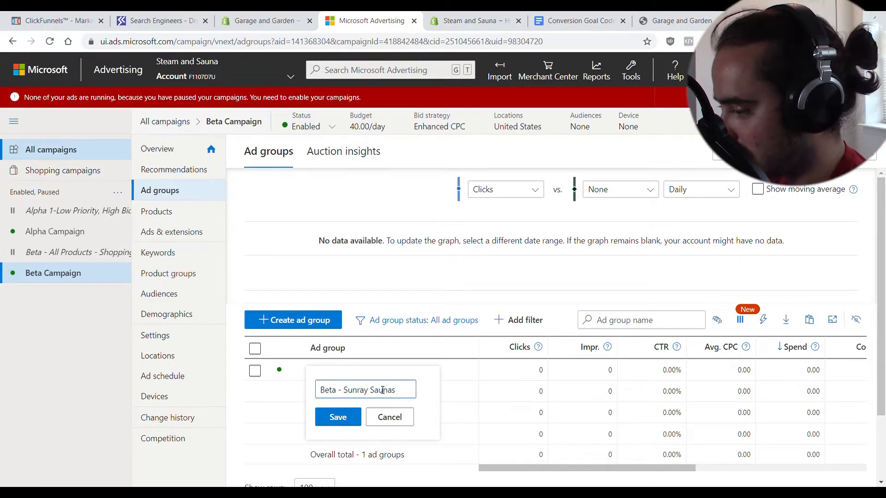
{"action": "left_click", "coordinate": [351, 417]}
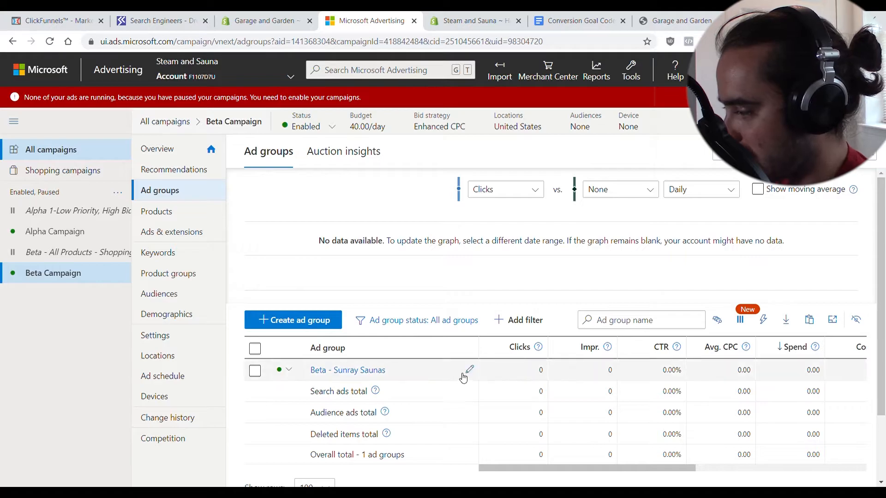
{"action": "left_click", "coordinate": [368, 370]}
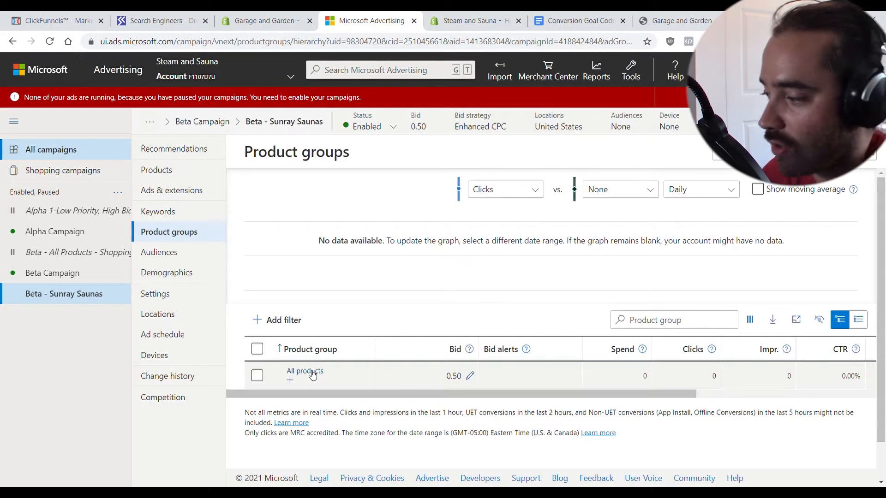
Divide the All products group of Beta - Sunray Saunas by Brand and select Sunray Saunas
{"action": "mouse_move", "coordinate": [307, 374]}
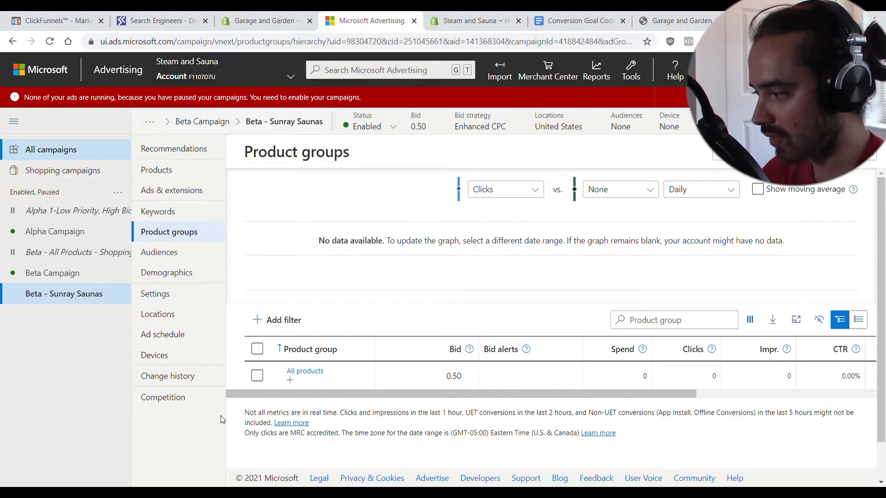
{"action": "left_click", "coordinate": [290, 380]}
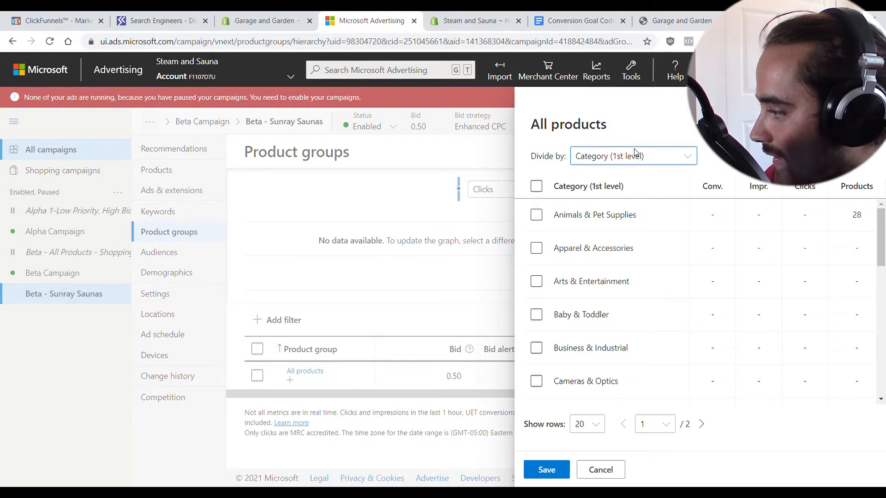
{"action": "left_click", "coordinate": [640, 174]}
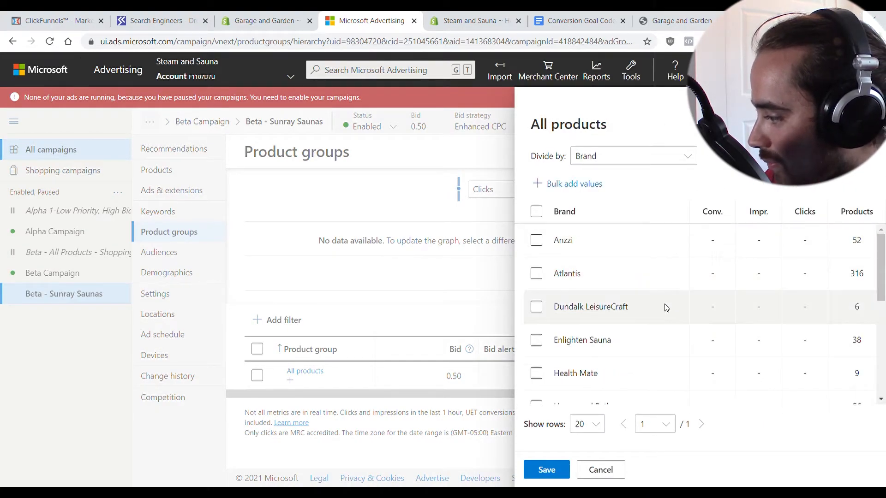
{"action": "scroll", "coordinate": [566, 337], "scroll_direction": "down", "scroll_amount": 8}
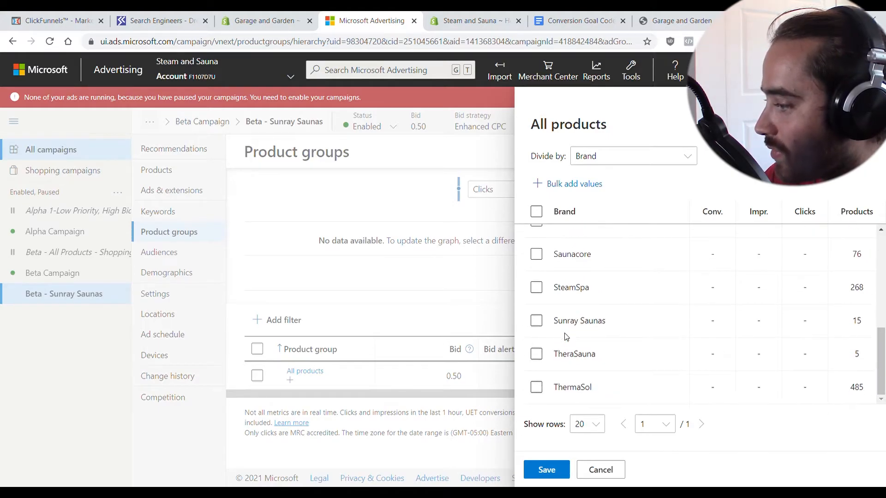
{"action": "left_click", "coordinate": [536, 321]}
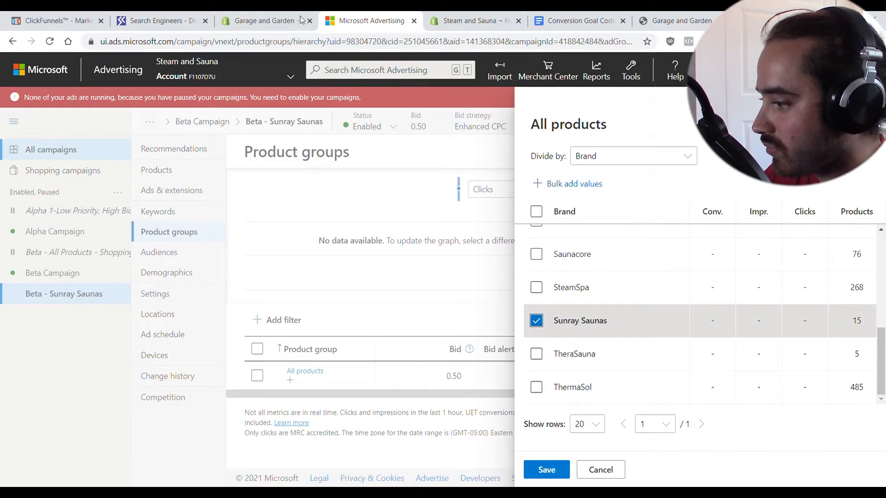
Switch to the Garage and Garden Shopify admin, open the 10'×10' Canopy product and check its Vendor field
{"action": "left_click", "coordinate": [243, 20]}
{"action": "left_click", "coordinate": [91, 142]}
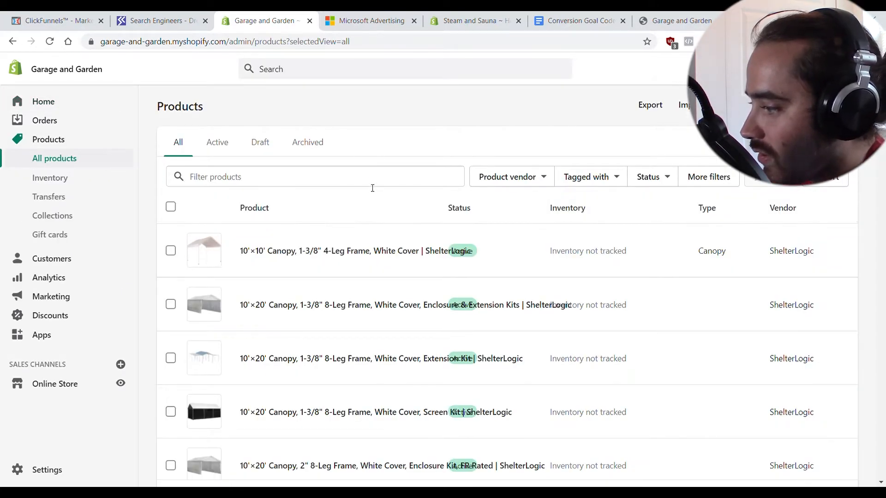
{"action": "left_click", "coordinate": [395, 257]}
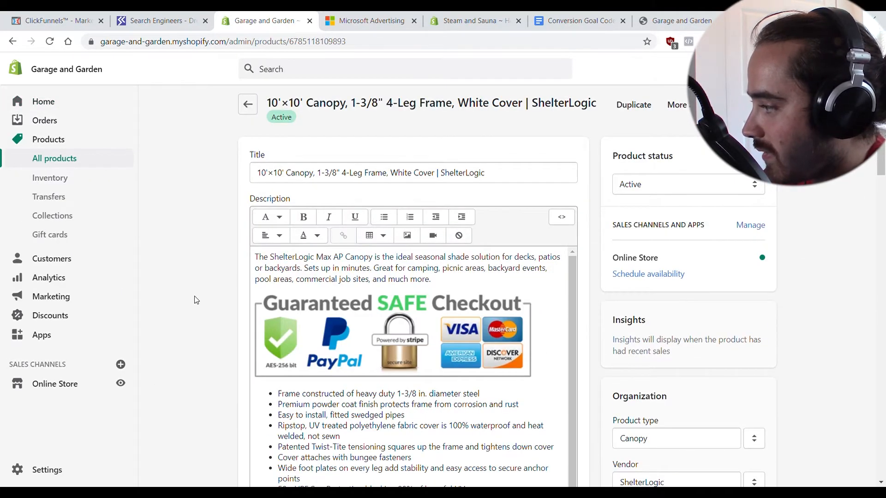
{"action": "scroll", "coordinate": [194, 301], "scroll_direction": "down", "scroll_amount": 6}
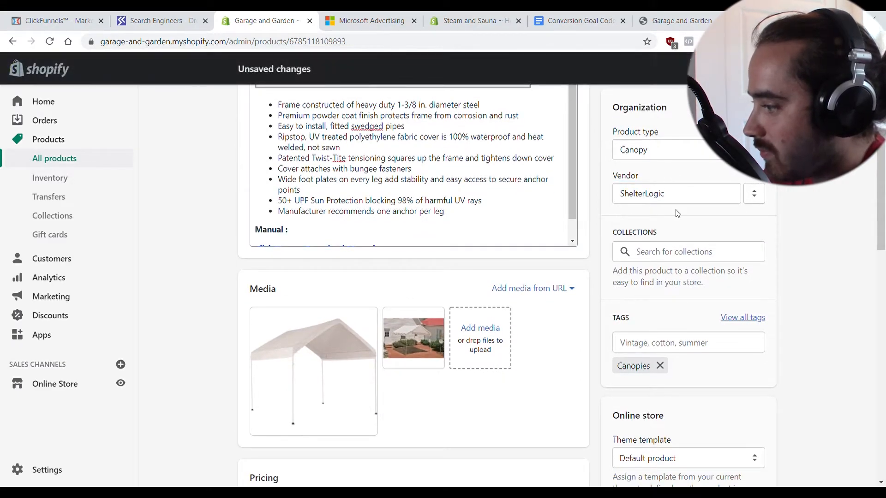
Examine the canopy product's SKU and Barcode fields under Inventory, and save the product without editing any values
{"action": "scroll", "coordinate": [632, 227], "scroll_direction": "down", "scroll_amount": 9}
{"action": "double_click", "coordinate": [362, 247]}
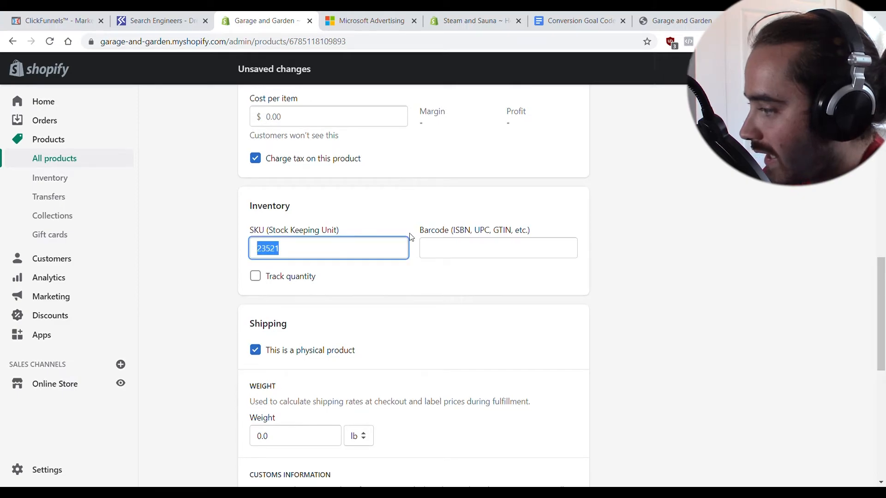
{"action": "left_click", "coordinate": [497, 260]}
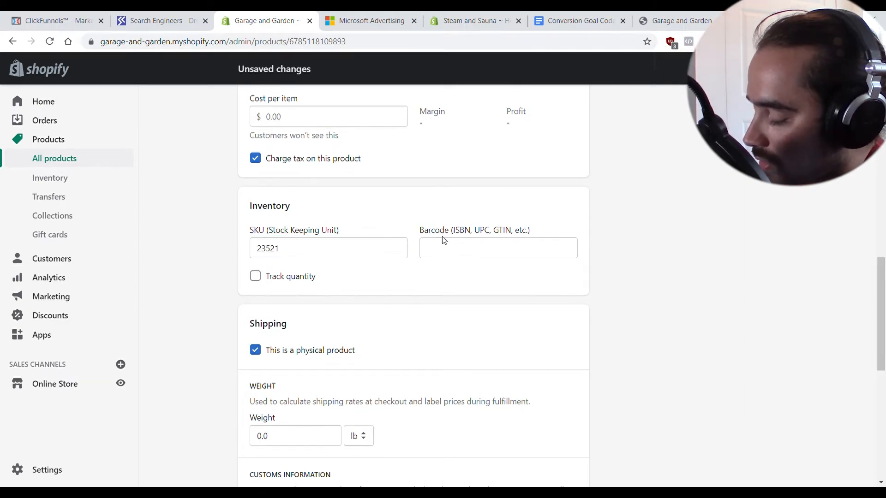
{"action": "key", "text": "ctrl+s"}
{"action": "scroll", "coordinate": [360, 291], "scroll_direction": "down", "scroll_amount": 15}
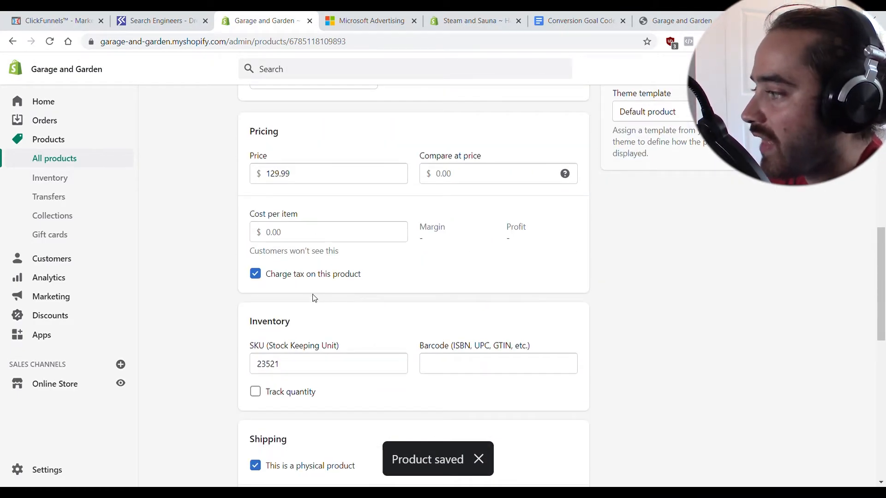
{"action": "scroll", "coordinate": [313, 298], "scroll_direction": "up", "scroll_amount": 10}
Return to Microsoft Advertising, save the Sunray Saunas brand split and exclude Everything else in 'All products'
{"action": "left_click", "coordinate": [364, 20]}
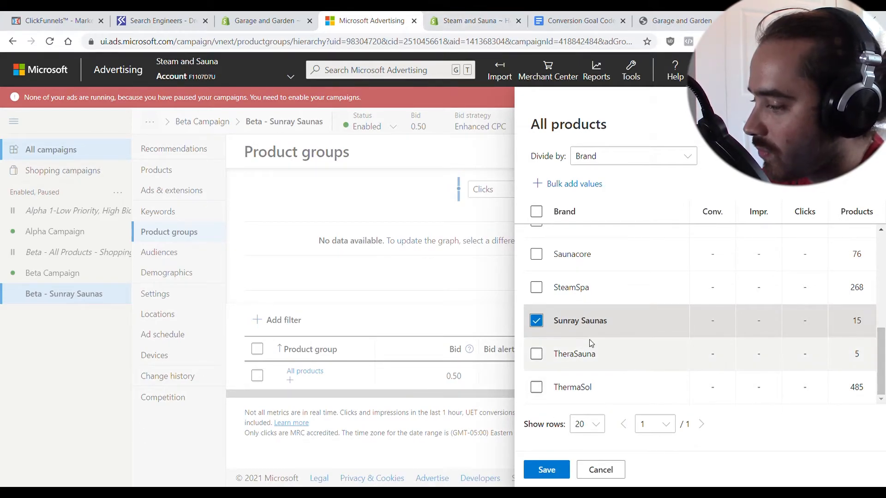
{"action": "left_click", "coordinate": [547, 471]}
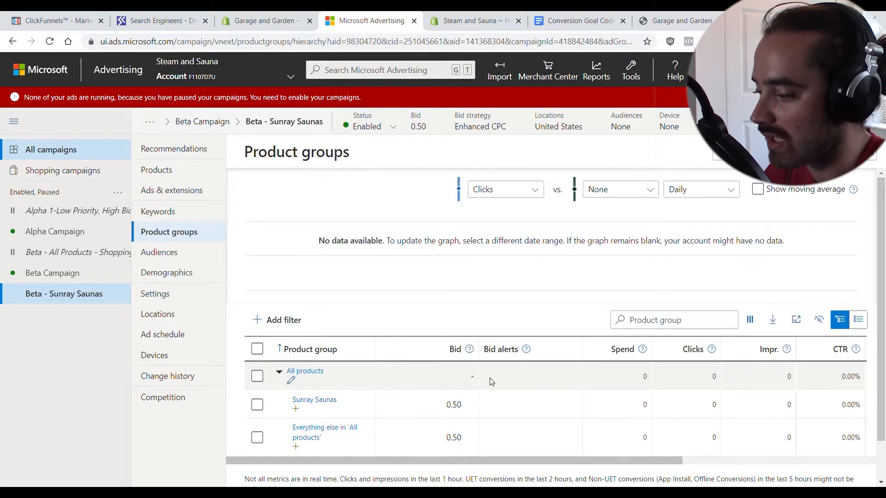
{"action": "left_click", "coordinate": [258, 439]}
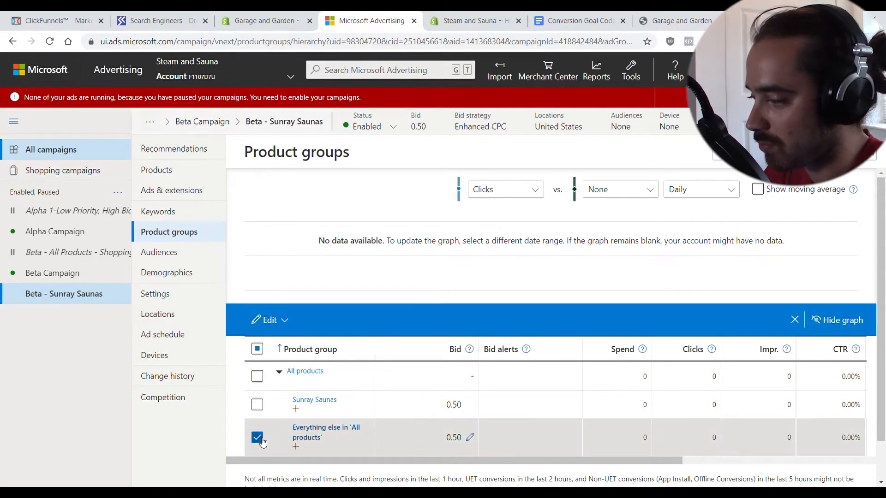
{"action": "left_click", "coordinate": [277, 320]}
{"action": "left_click", "coordinate": [295, 347]}
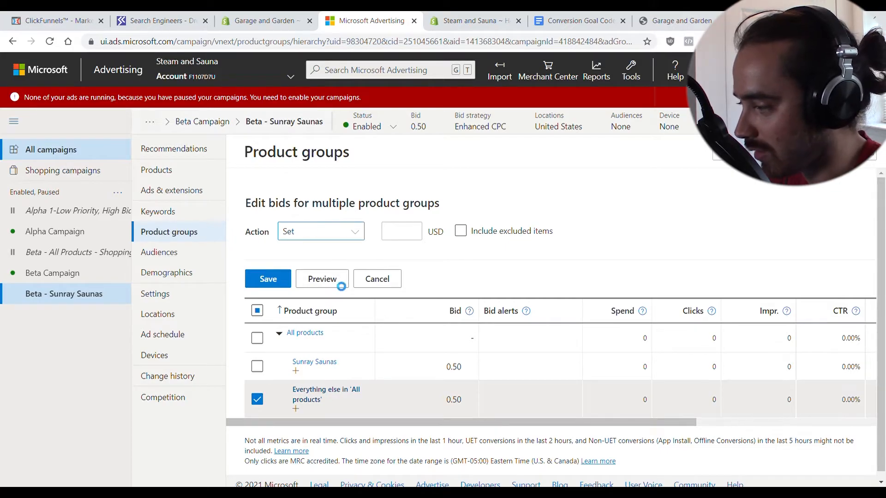
{"action": "left_click", "coordinate": [282, 280]}
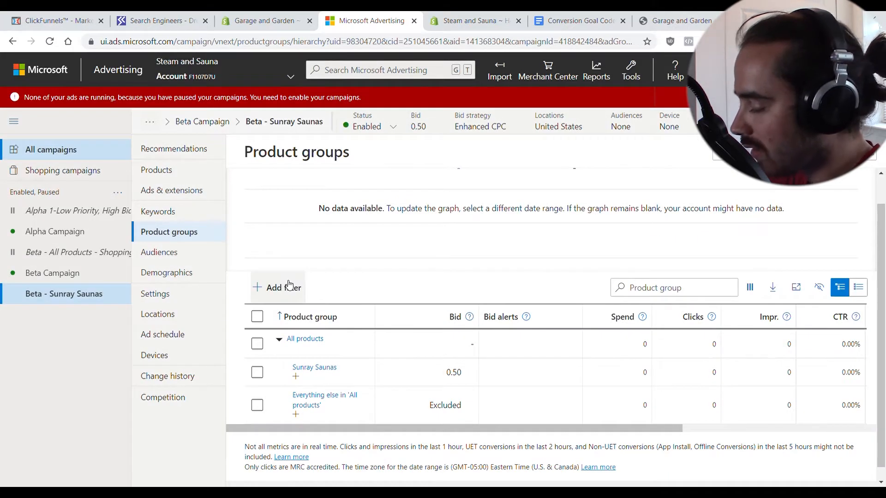
Subdivide the Sunray Saunas product group into all of its individual items, save, and collapse the product group tree
{"action": "mouse_move", "coordinate": [336, 396]}
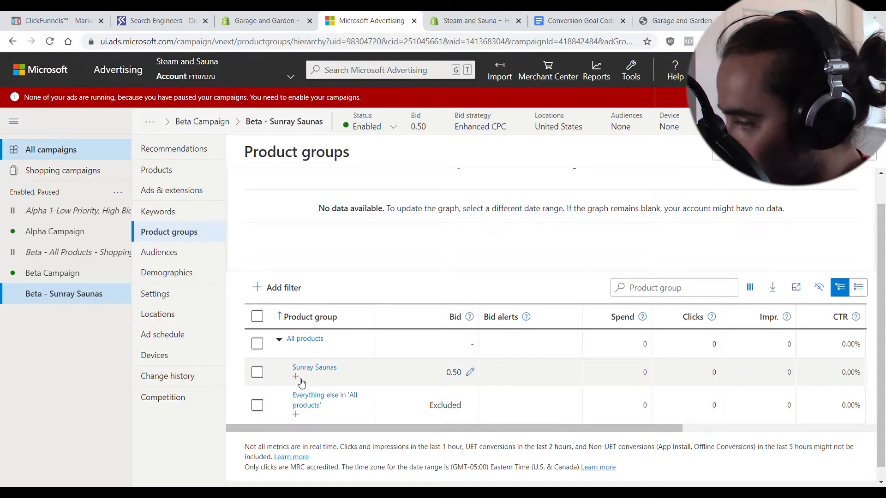
{"action": "left_click", "coordinate": [297, 377]}
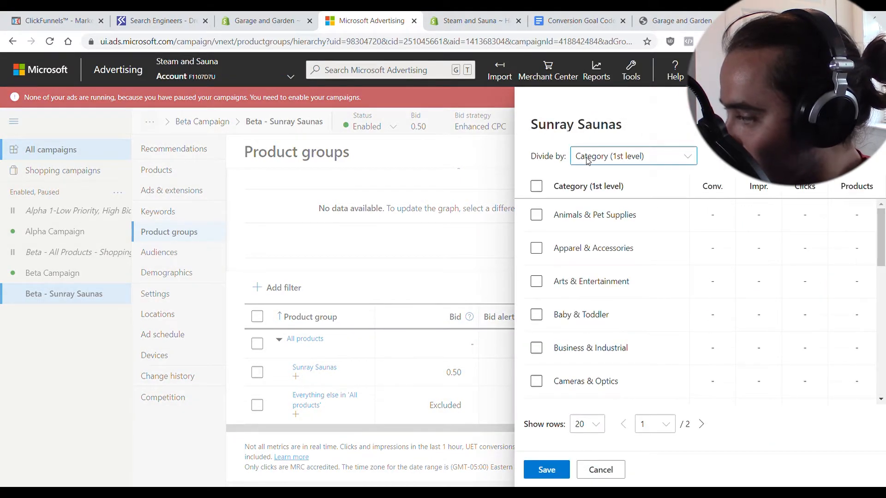
{"action": "left_click", "coordinate": [592, 181]}
{"action": "left_click", "coordinate": [536, 211]}
{"action": "scroll", "coordinate": [631, 308], "scroll_direction": "down", "scroll_amount": 1}
{"action": "scroll", "coordinate": [632, 308], "scroll_direction": "down", "scroll_amount": 2}
{"action": "left_click", "coordinate": [559, 470]}
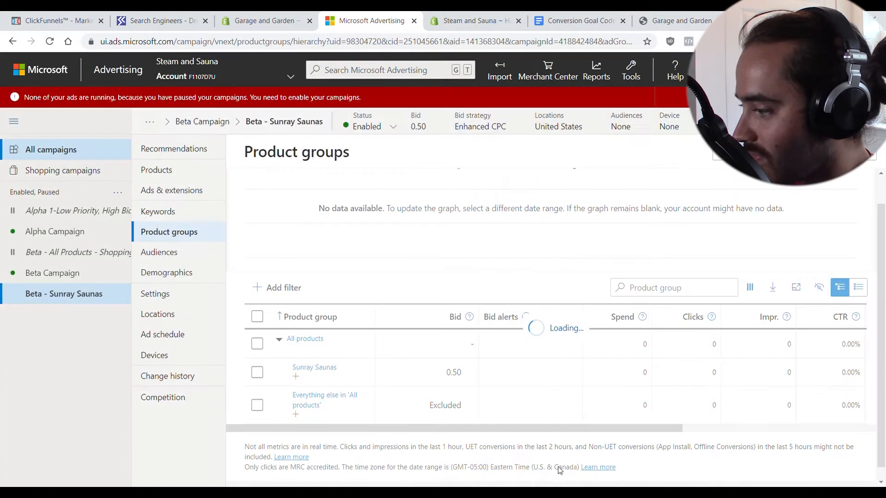
{"action": "scroll", "coordinate": [340, 303], "scroll_direction": "down", "scroll_amount": 2}
{"action": "scroll", "coordinate": [292, 272], "scroll_direction": "up", "scroll_amount": 1}
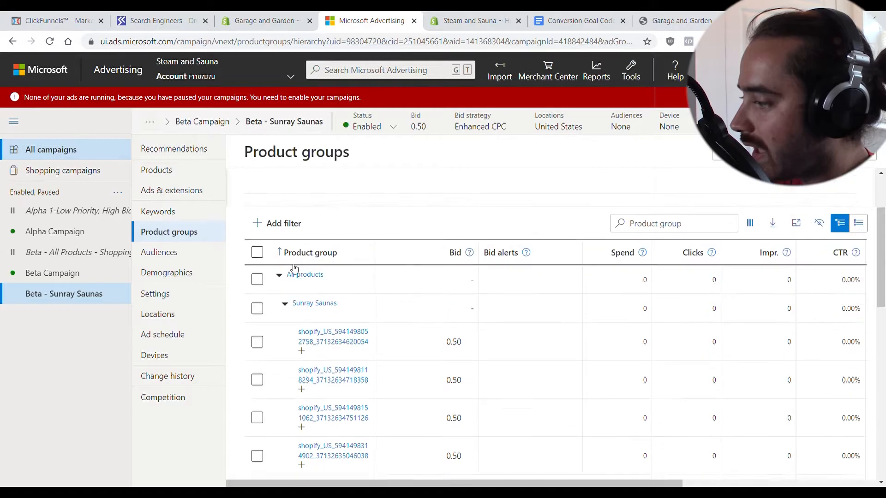
{"action": "left_click", "coordinate": [285, 310]}
{"action": "left_click", "coordinate": [279, 328]}
Start a new ad group in Alpha Campaign and name it Alpha - Enlighten Sauna
{"action": "left_click_drag", "start_coordinate": [93, 252], "coordinate": [95, 235]}
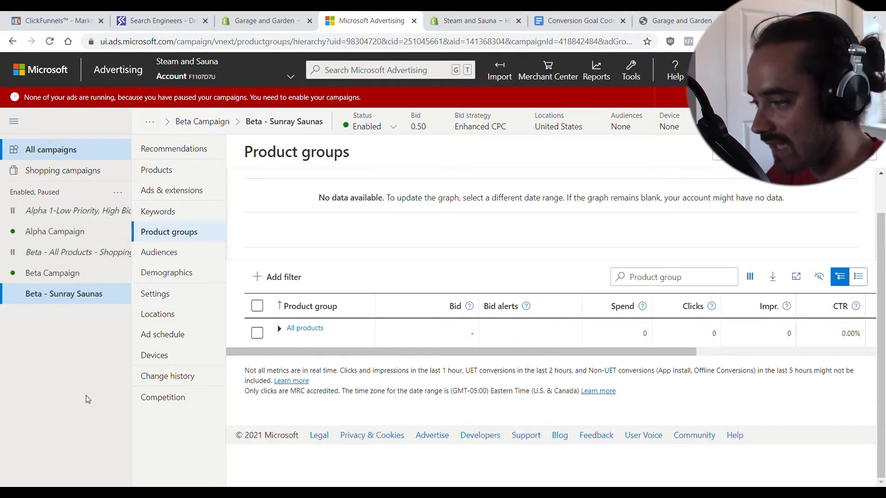
{"action": "left_click", "coordinate": [87, 237]}
{"action": "left_click_drag", "start_coordinate": [87, 276], "coordinate": [86, 279]}
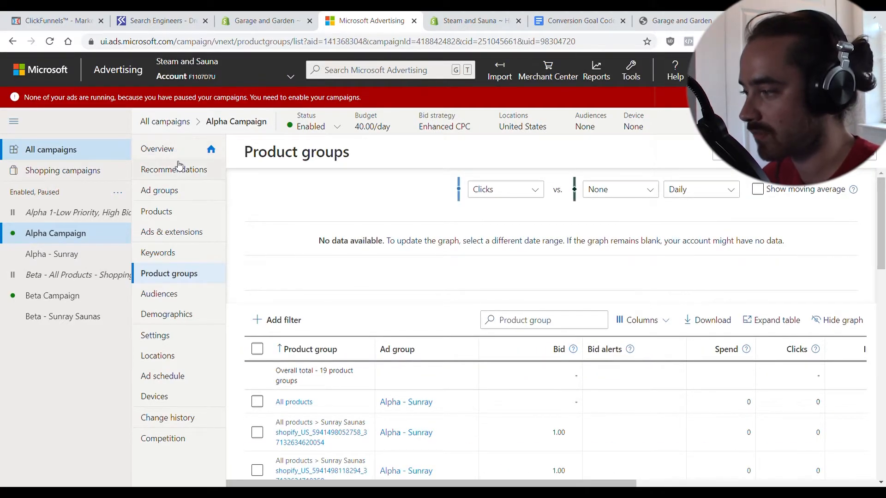
{"action": "left_click", "coordinate": [179, 193]}
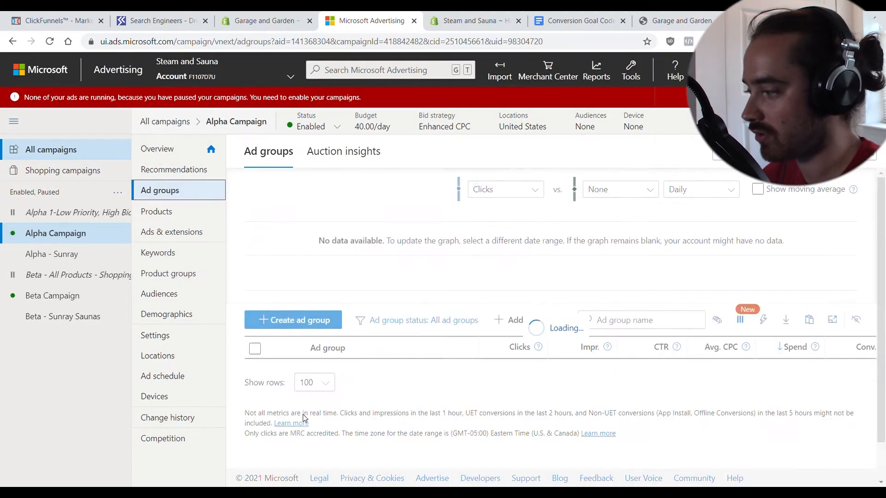
{"action": "left_click", "coordinate": [286, 319]}
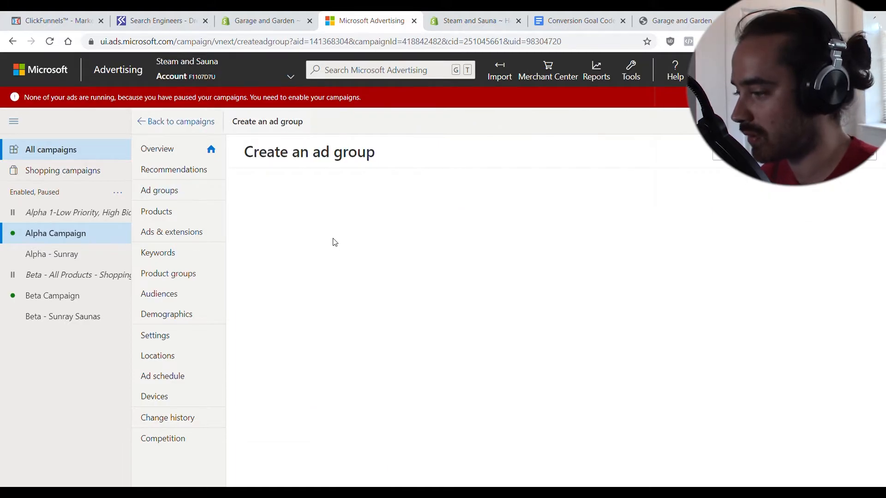
{"action": "type", "text": "E"}
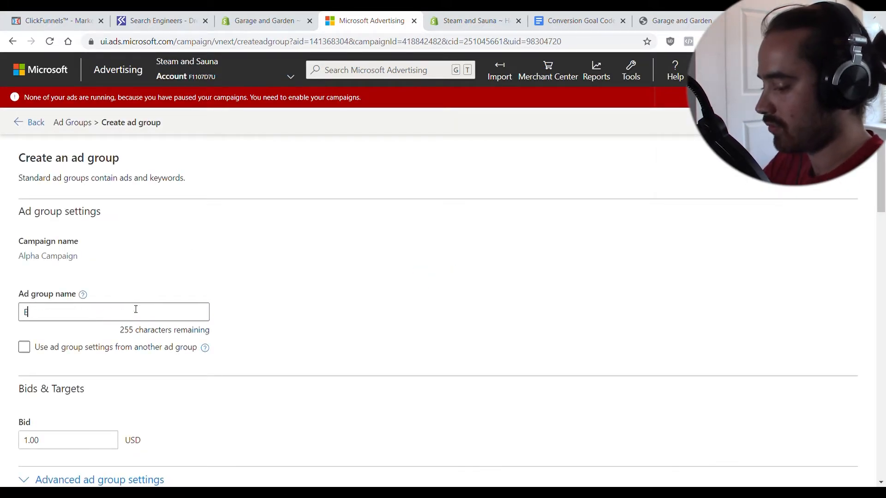
{"action": "key", "text": "BackSpace"}
{"action": "type", "text": "Alpha "}
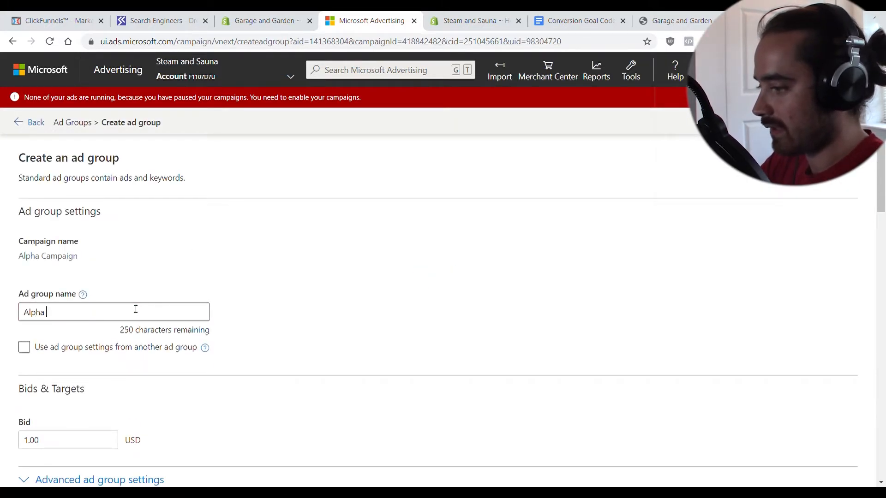
{"action": "type", "text": "- Enlighten Sauna"}
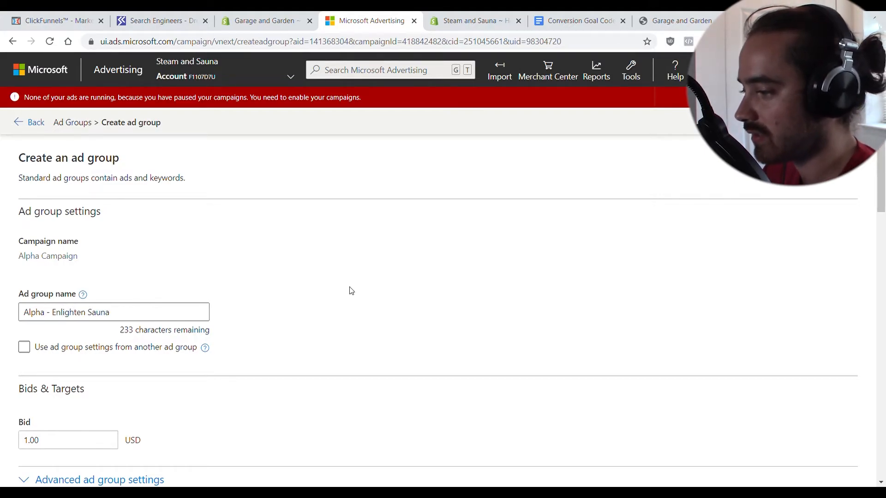
Review the new ad group's schedule, audience ads, ad distribution, location and device settings
{"action": "scroll", "coordinate": [318, 306], "scroll_direction": "down", "scroll_amount": 6}
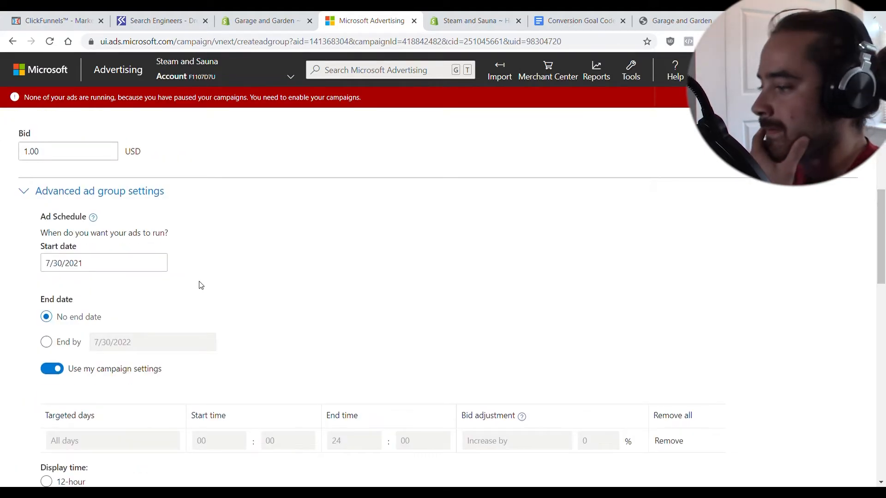
{"action": "scroll", "coordinate": [327, 232], "scroll_direction": "down", "scroll_amount": 10}
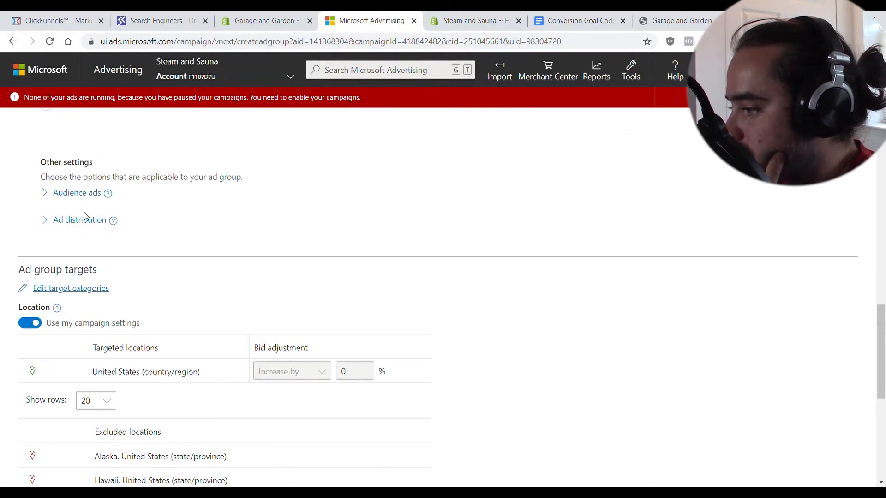
{"action": "left_click", "coordinate": [80, 220]}
{"action": "left_click", "coordinate": [78, 193]}
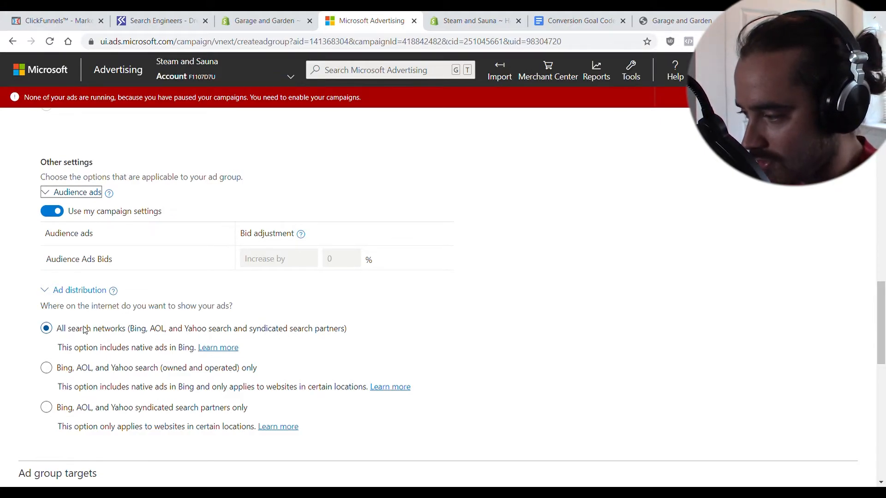
{"action": "left_click", "coordinate": [38, 349]}
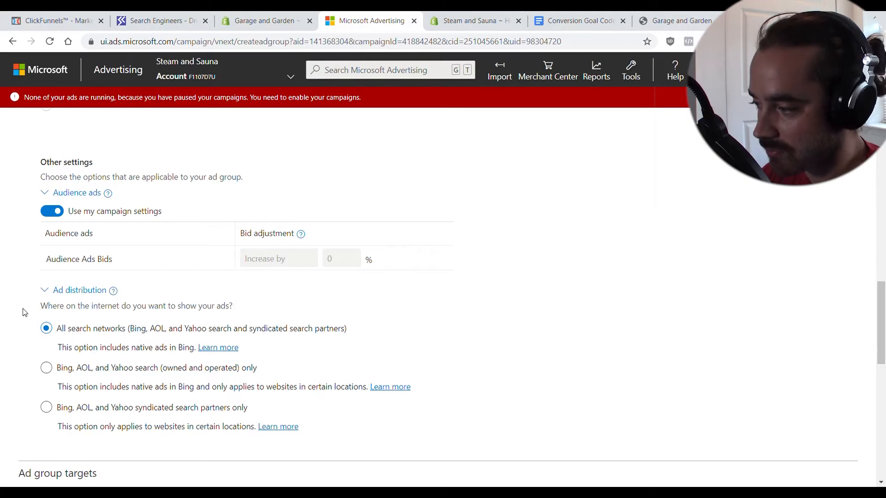
{"action": "scroll", "coordinate": [263, 328], "scroll_direction": "up", "scroll_amount": 10}
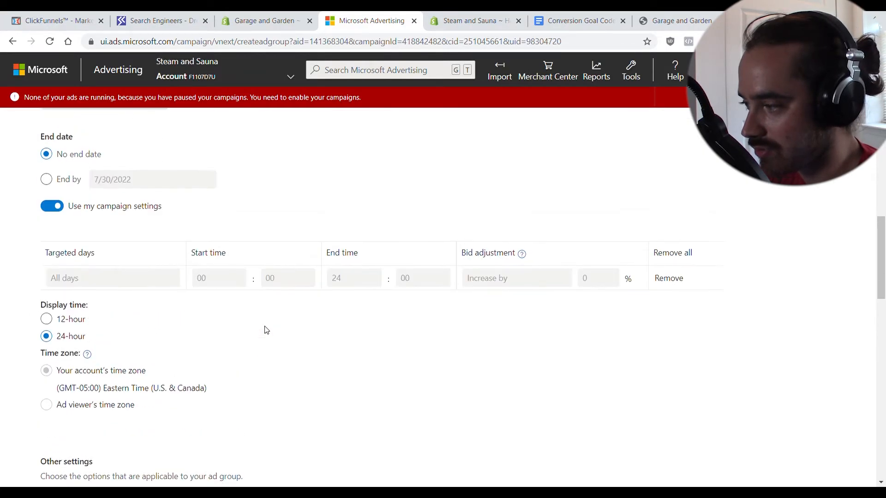
{"action": "scroll", "coordinate": [268, 329], "scroll_direction": "down", "scroll_amount": 20}
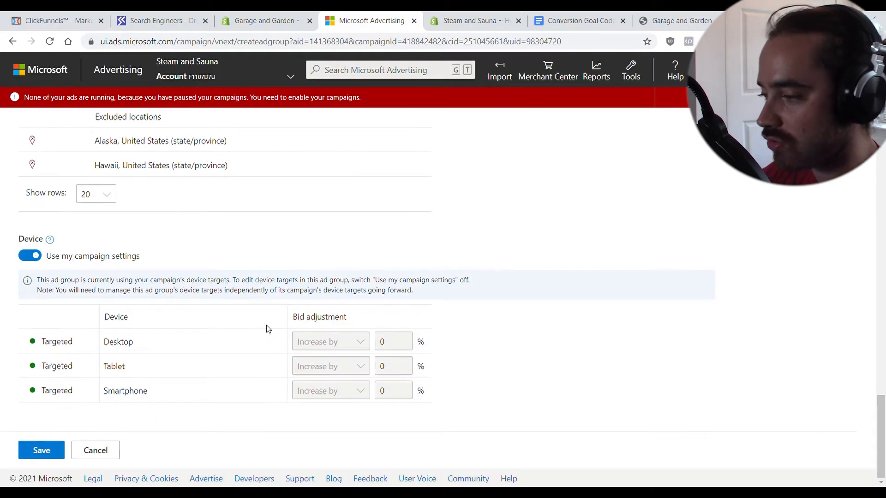
{"action": "scroll", "coordinate": [249, 275], "scroll_direction": "up", "scroll_amount": 10}
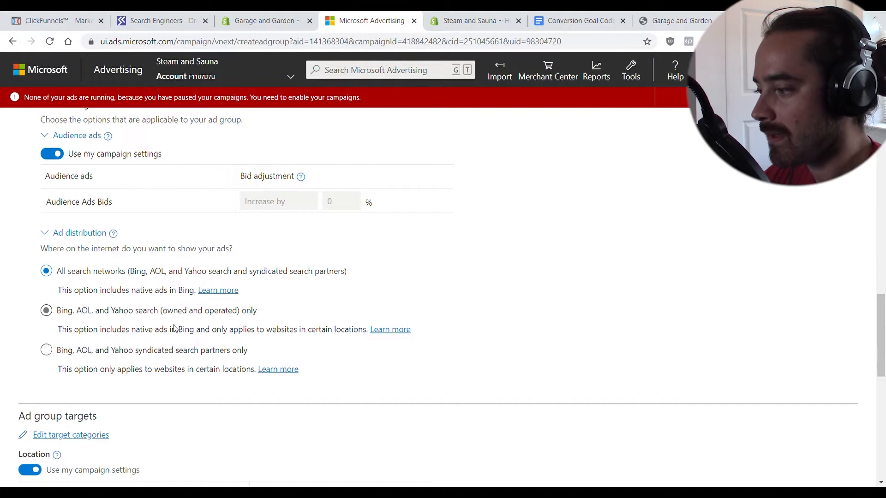
{"action": "scroll", "coordinate": [178, 329], "scroll_direction": "down", "scroll_amount": 3}
{"action": "scroll", "coordinate": [178, 329], "scroll_direction": "down", "scroll_amount": 3}
{"action": "scroll", "coordinate": [170, 322], "scroll_direction": "up", "scroll_amount": 3}
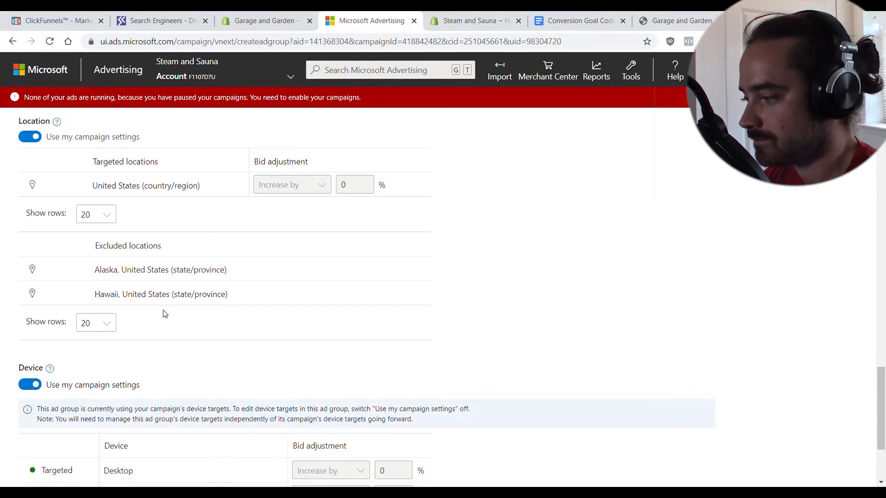
Save the Alpha - Enlighten Sauna ad group with the campaign-level targeting settings and open its product groups
{"action": "scroll", "coordinate": [164, 306], "scroll_direction": "down", "scroll_amount": 5}
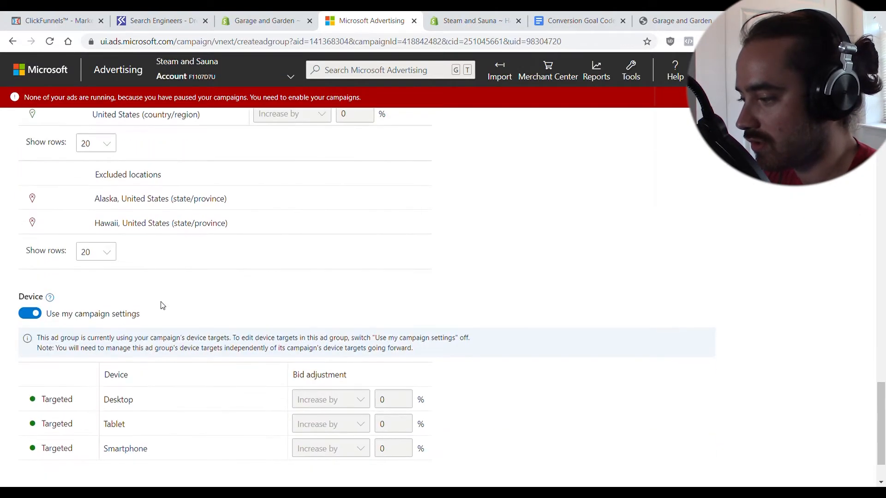
{"action": "left_click", "coordinate": [55, 451]}
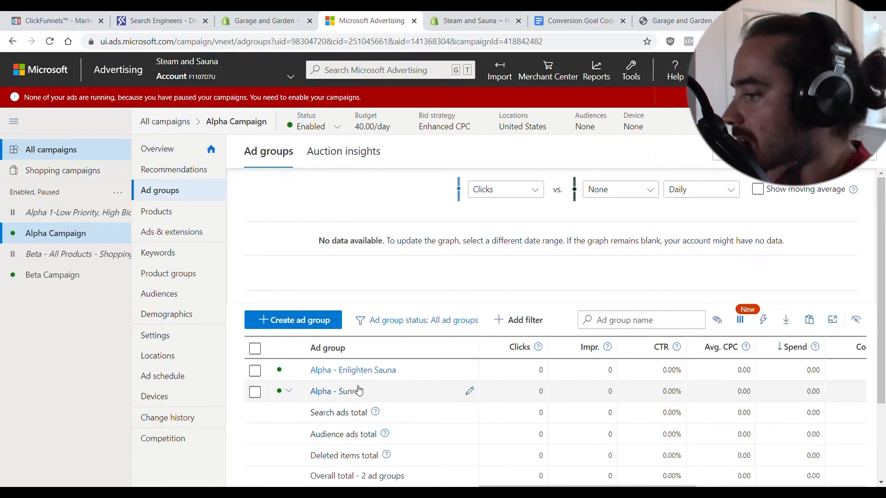
{"action": "left_click", "coordinate": [357, 374]}
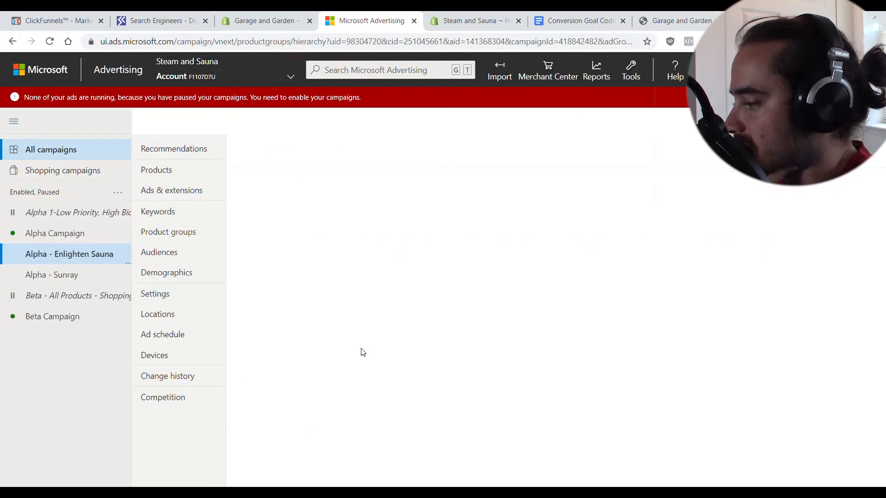
Divide All products in Alpha - Enlighten Sauna by Brand, choose only Enlighten Sauna, and save the split
{"action": "left_click", "coordinate": [292, 381]}
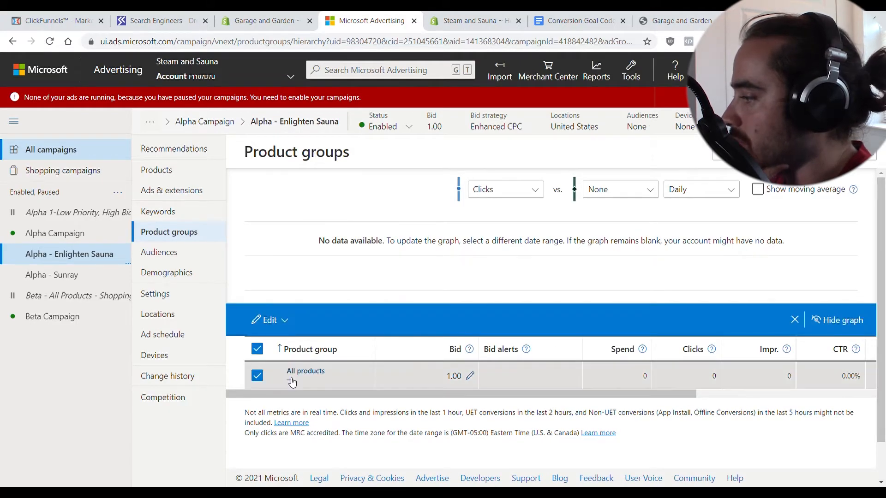
{"action": "left_click", "coordinate": [292, 381]}
{"action": "left_click", "coordinate": [598, 148]}
{"action": "left_click", "coordinate": [596, 177]}
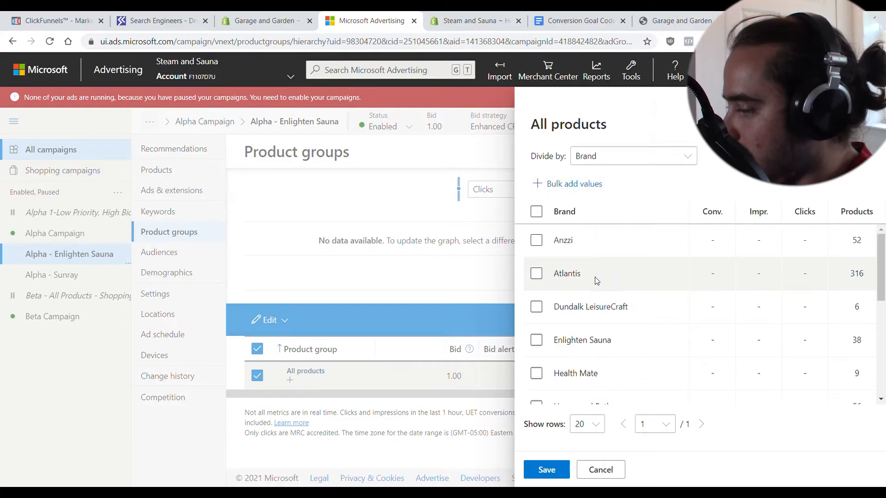
{"action": "left_click", "coordinate": [536, 340]}
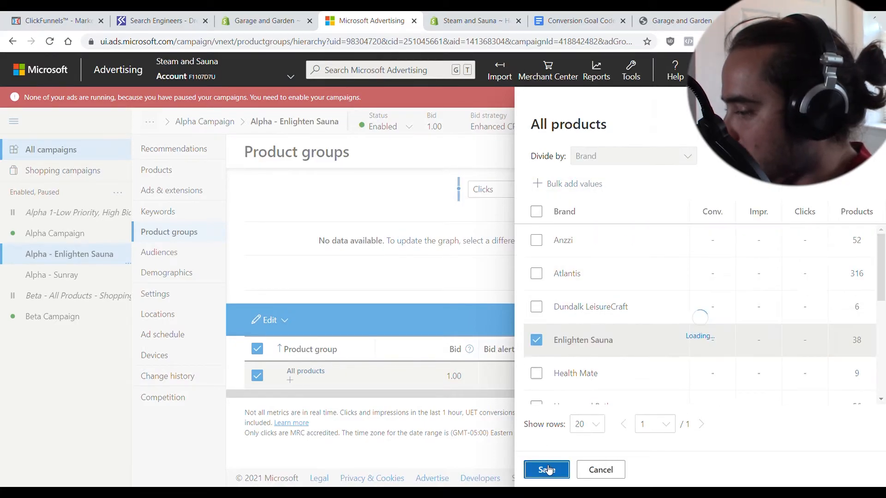
{"action": "left_click", "coordinate": [547, 469]}
Exclude Everything else in 'All products' from Alpha - Enlighten Sauna through a bid change and save it
{"action": "scroll", "coordinate": [257, 405], "scroll_direction": "down", "scroll_amount": 1}
{"action": "left_click", "coordinate": [257, 405]}
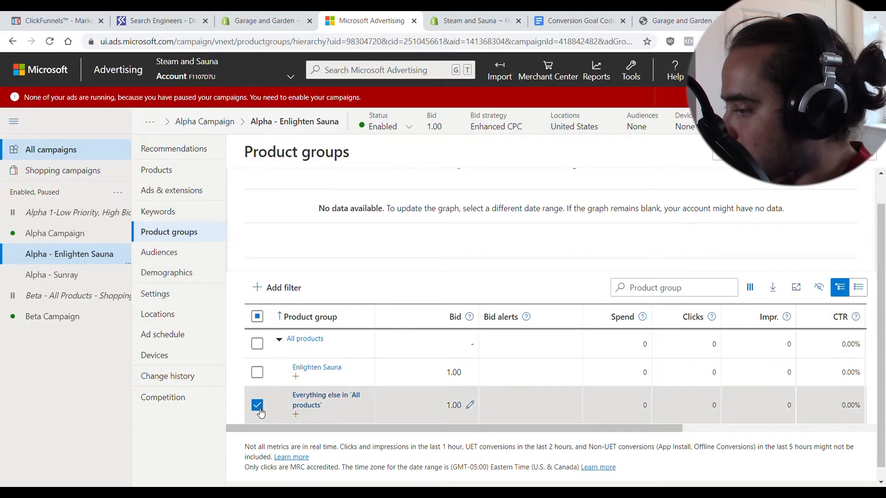
{"action": "left_click", "coordinate": [266, 286]}
{"action": "left_click", "coordinate": [277, 314]}
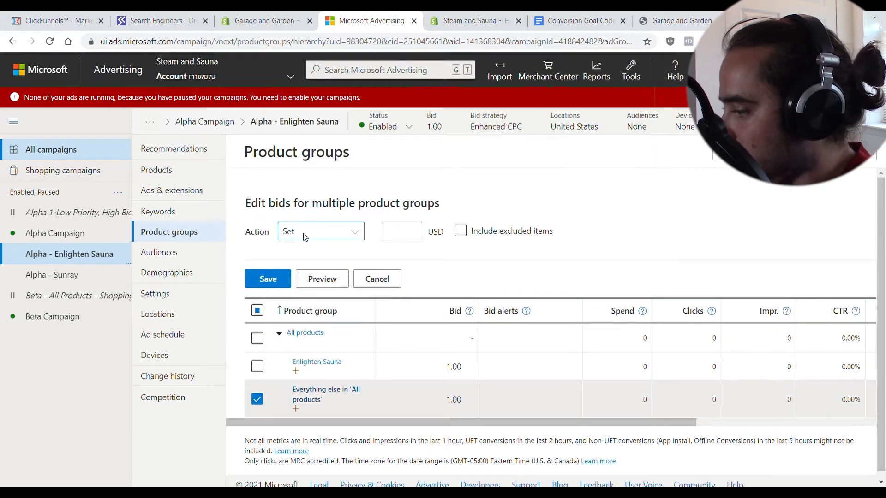
{"action": "left_click", "coordinate": [268, 278]}
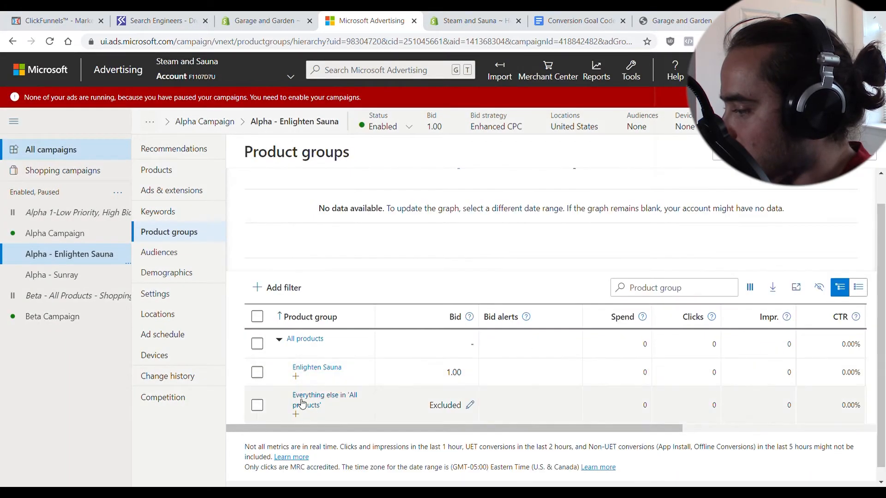
Subdivide the Enlighten Sauna product group by ID, include all items on both pages, and save
{"action": "left_click", "coordinate": [295, 377]}
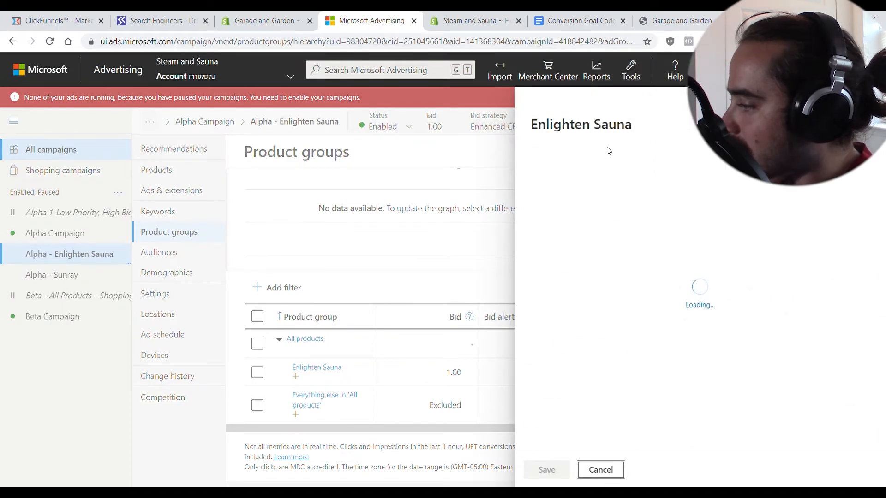
{"action": "left_click", "coordinate": [593, 155]}
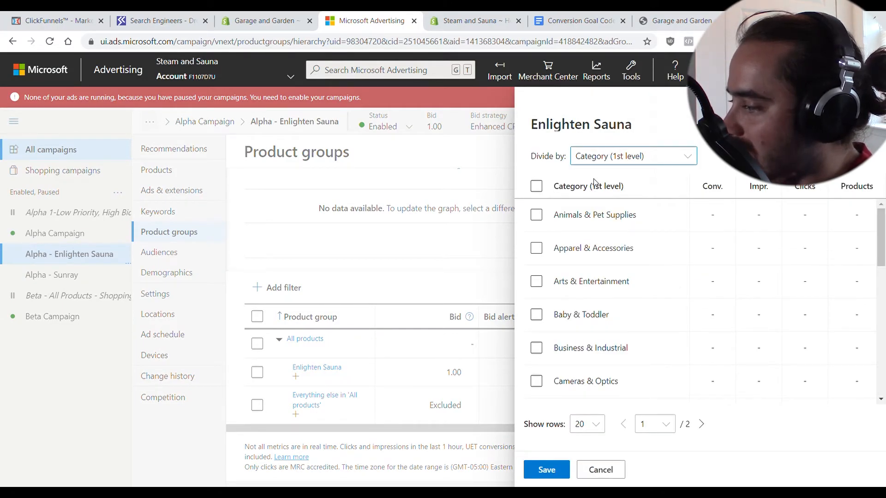
{"action": "left_click", "coordinate": [595, 179]}
{"action": "left_click", "coordinate": [536, 211]}
{"action": "scroll", "coordinate": [614, 314], "scroll_direction": "down", "scroll_amount": 10}
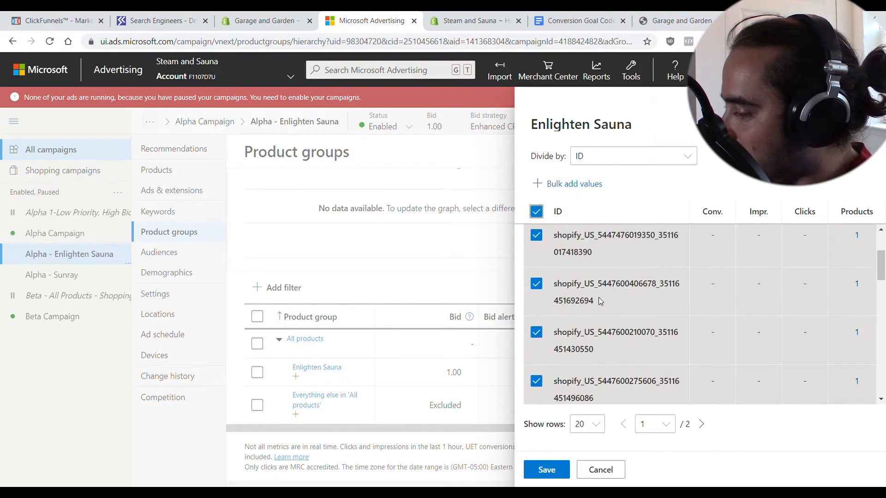
{"action": "left_click", "coordinate": [701, 424]}
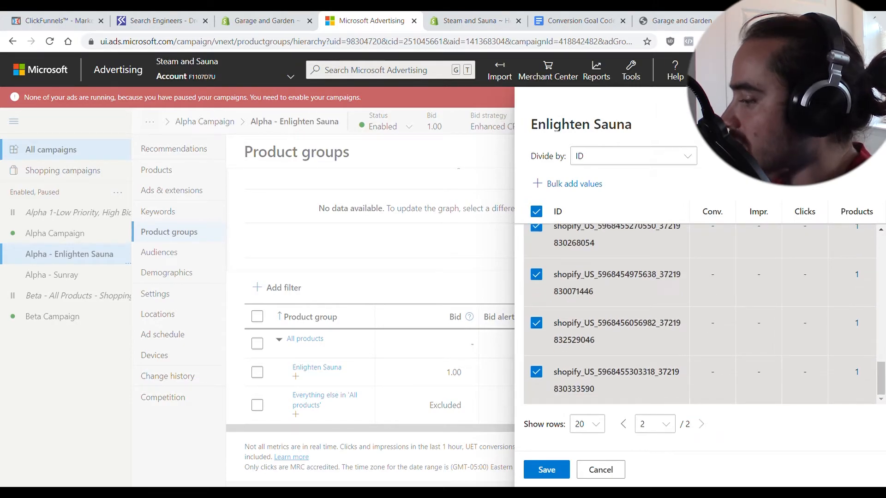
{"action": "left_click", "coordinate": [547, 469]}
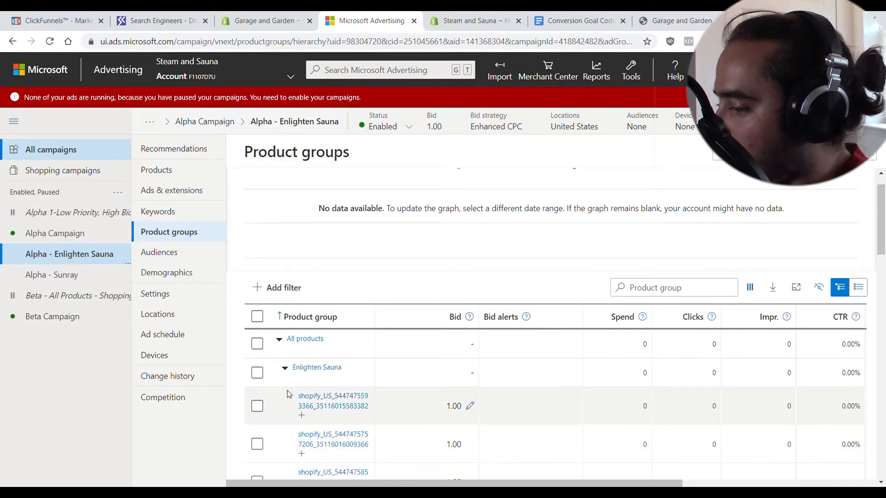
Start a new ad group in Beta Campaign and name it Beta - Enlighten Sauna
{"action": "left_click", "coordinate": [65, 326]}
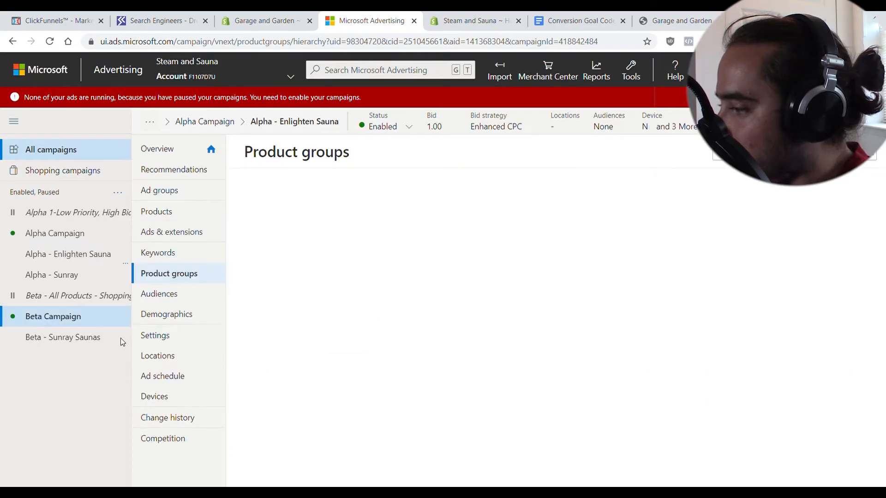
{"action": "left_click", "coordinate": [169, 193]}
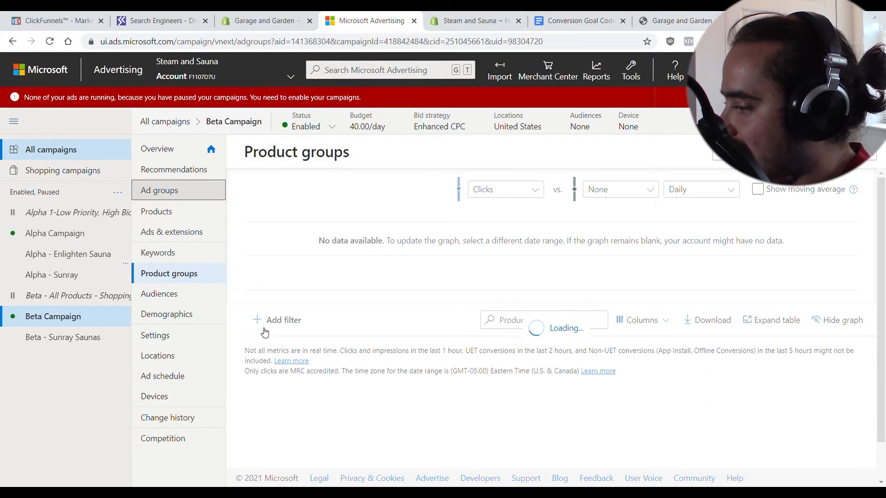
{"action": "left_click", "coordinate": [304, 319]}
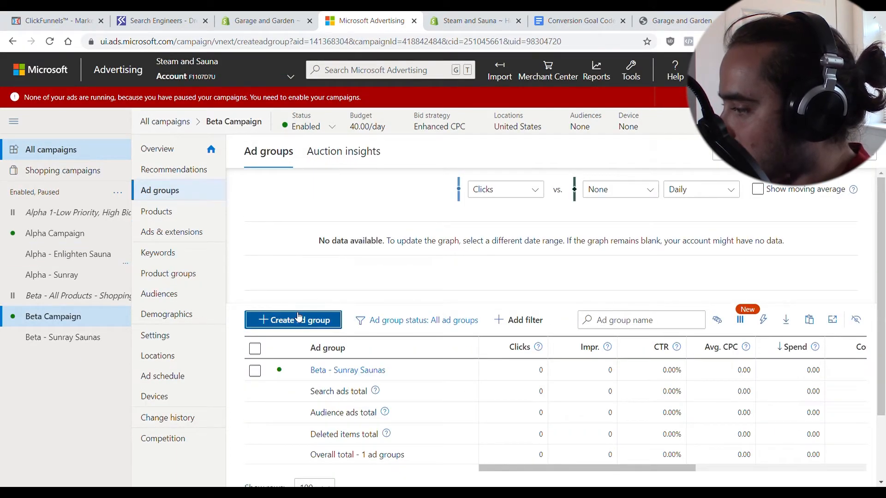
{"action": "type", "text": "Beta - Enligh"}
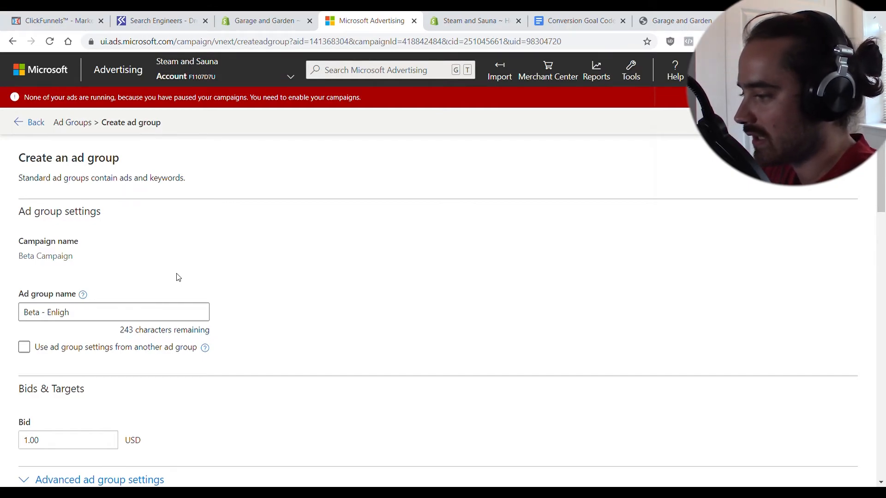
{"action": "type", "text": "ten Sauna"}
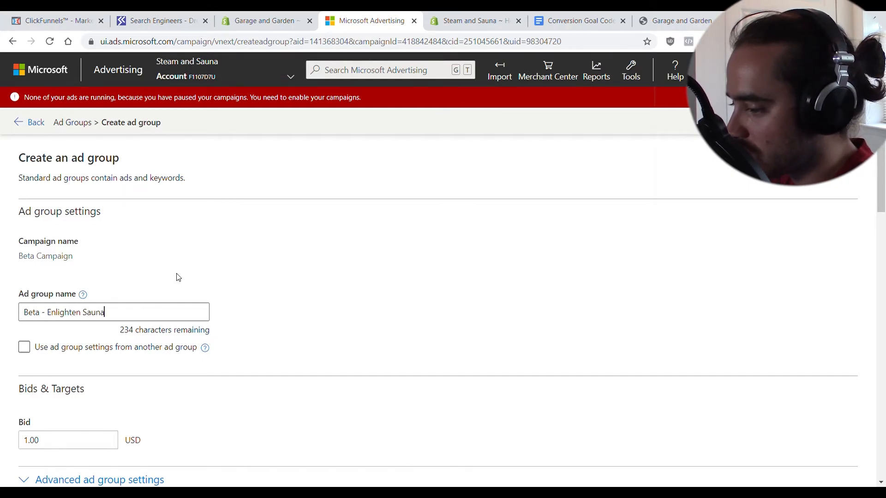
Set the new Beta ad group's bid to .50 USD and save the ad group
{"action": "left_click", "coordinate": [61, 441]}
{"action": "left_click_drag", "start_coordinate": [62, 440], "coordinate": [5, 440]}
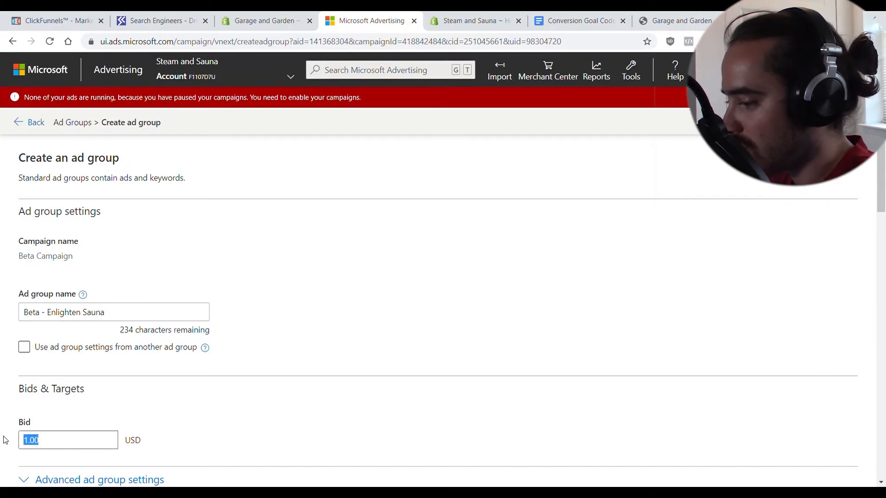
{"action": "type", "text": ".50"}
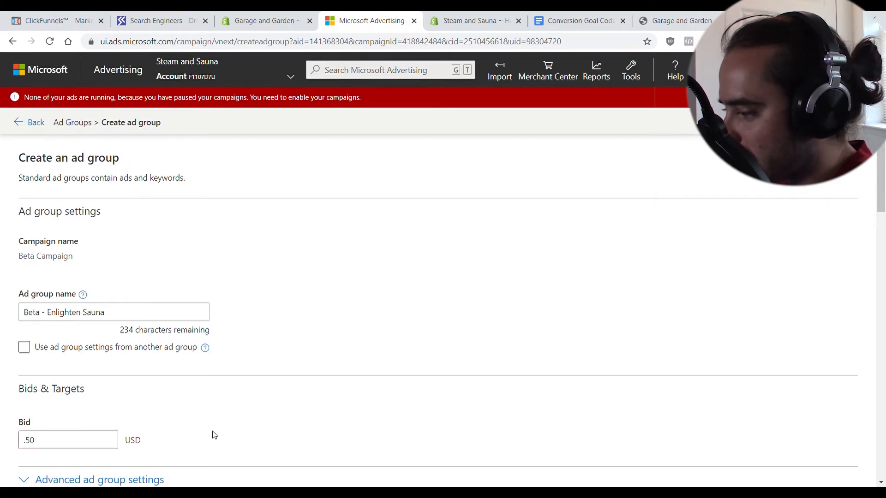
{"action": "scroll", "coordinate": [215, 435], "scroll_direction": "down", "scroll_amount": 15}
{"action": "scroll", "coordinate": [126, 390], "scroll_direction": "down", "scroll_amount": 7}
{"action": "left_click", "coordinate": [45, 452]}
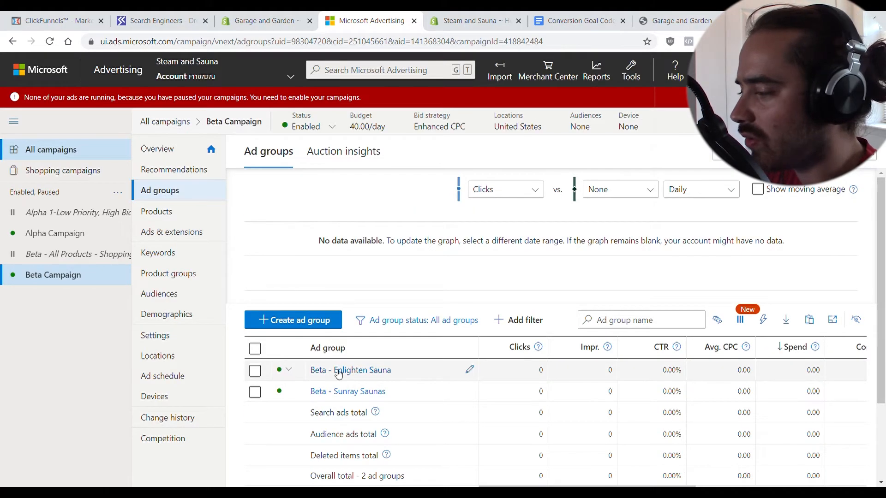
Open Beta - Enlighten Sauna, divide All products by Brand with only Enlighten Sauna chosen, and save the split
{"action": "left_click", "coordinate": [355, 371]}
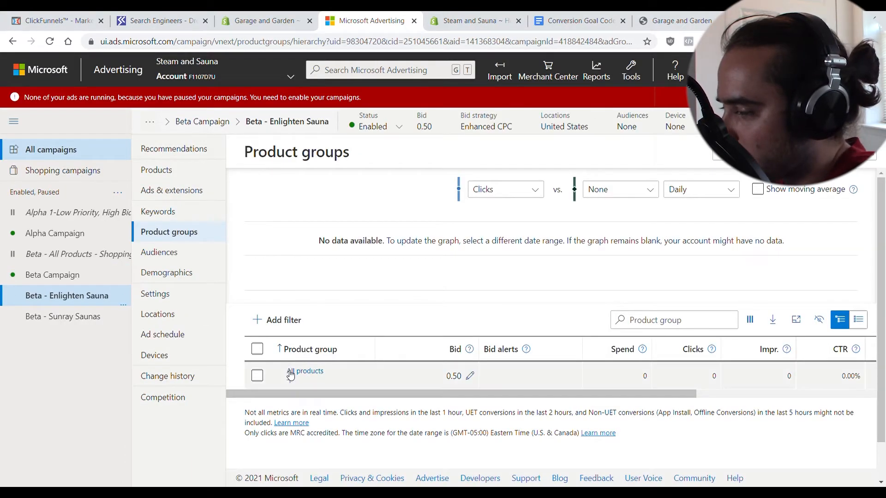
{"action": "left_click", "coordinate": [290, 378]}
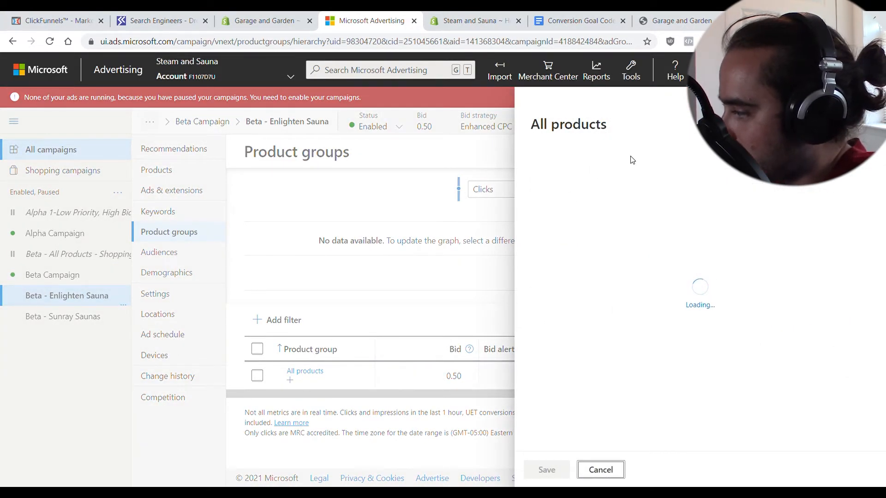
{"action": "left_click", "coordinate": [625, 170]}
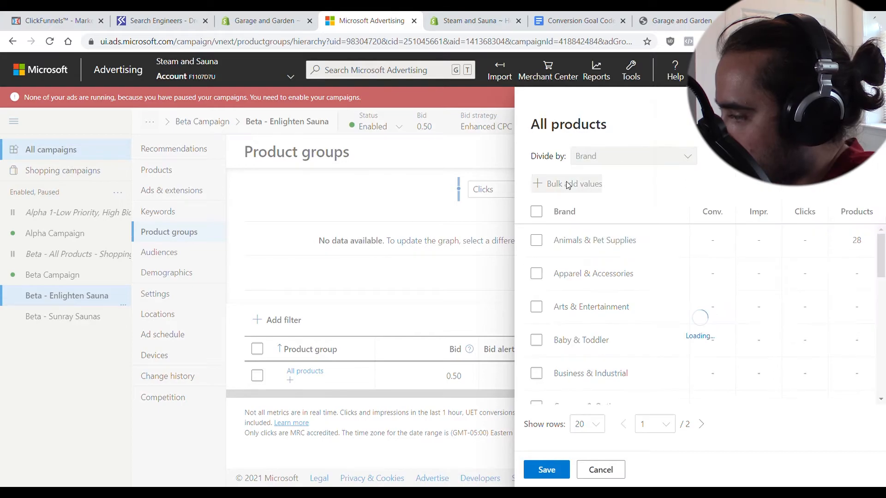
{"action": "left_click", "coordinate": [536, 211]}
{"action": "left_click", "coordinate": [536, 340]}
{"action": "scroll", "coordinate": [560, 327], "scroll_direction": "down", "scroll_amount": 4}
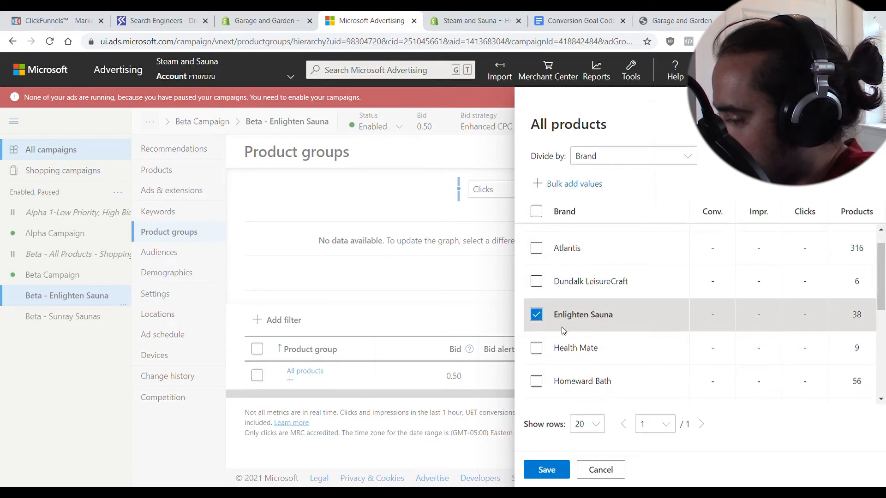
{"action": "left_click", "coordinate": [546, 468]}
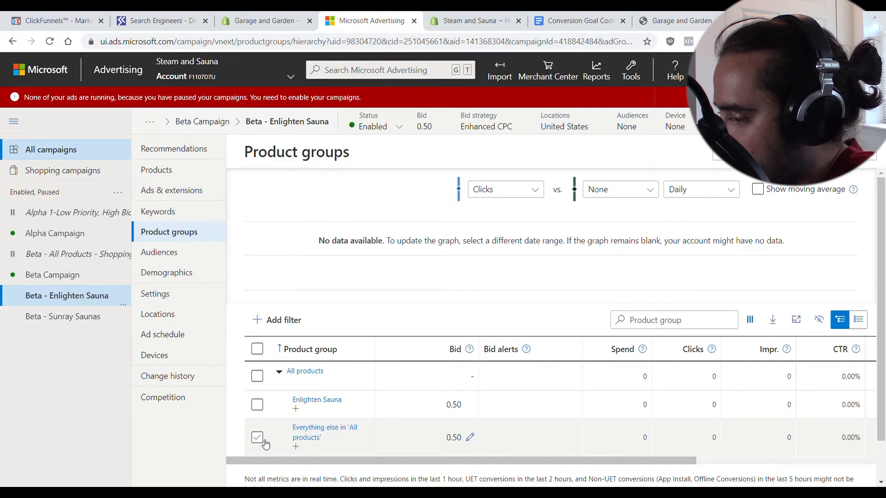
Exclude Everything else in 'All products' from Beta - Enlighten Sauna through a bid change and save it
{"action": "left_click", "coordinate": [257, 438]}
{"action": "left_click", "coordinate": [278, 326]}
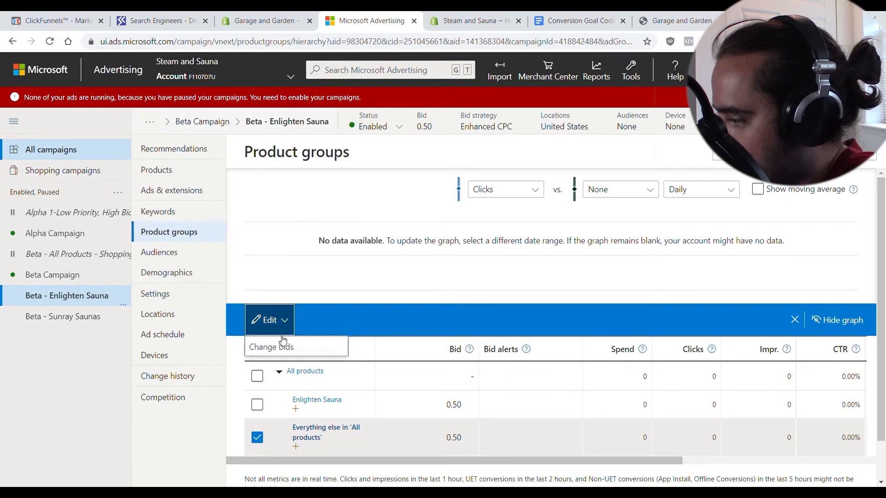
{"action": "left_click", "coordinate": [277, 347]}
{"action": "left_click", "coordinate": [300, 281]}
{"action": "left_click", "coordinate": [269, 279]}
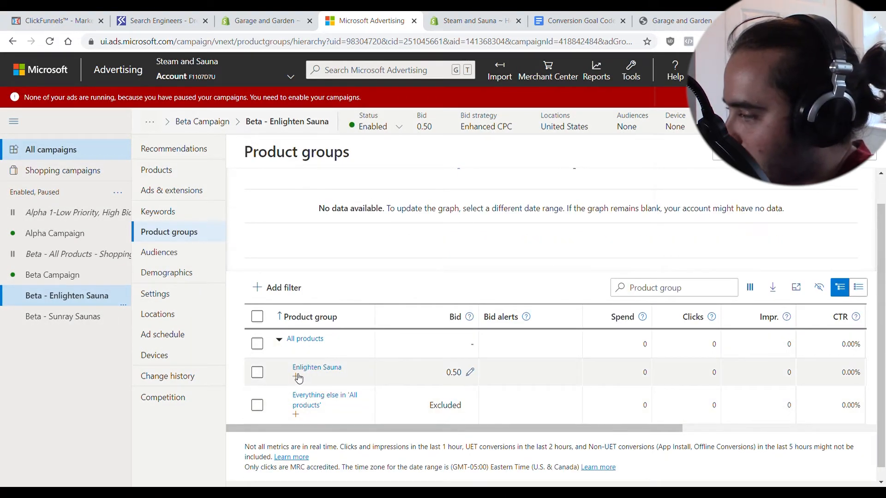
Divide the Enlighten Sauna product group by Product type (1st level) with all listed types selected, and save the split
{"action": "left_click", "coordinate": [296, 377]}
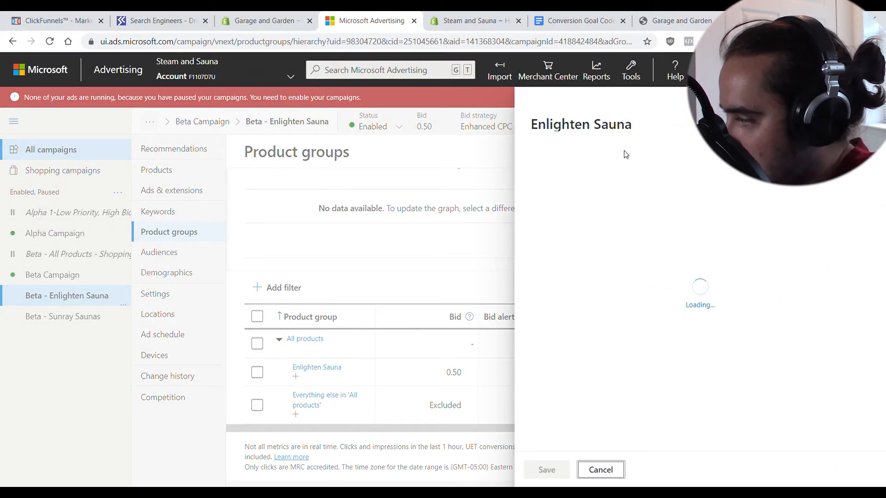
{"action": "left_click", "coordinate": [623, 215]}
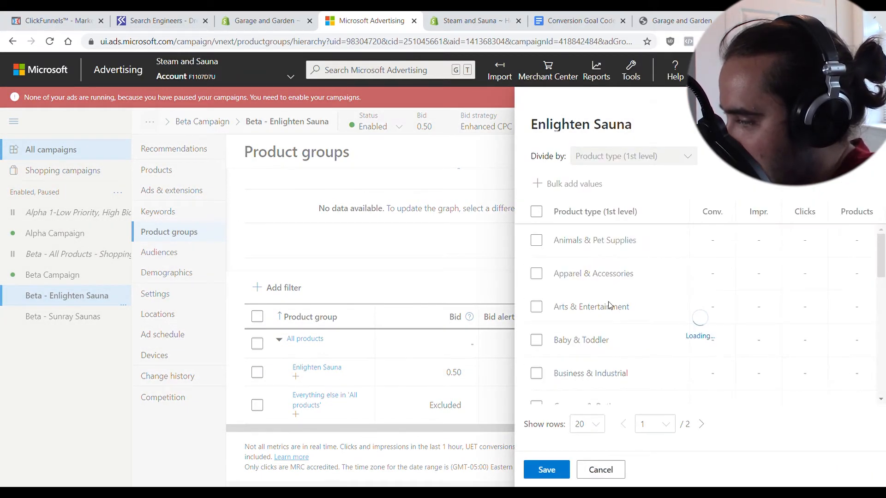
{"action": "left_click", "coordinate": [536, 211]}
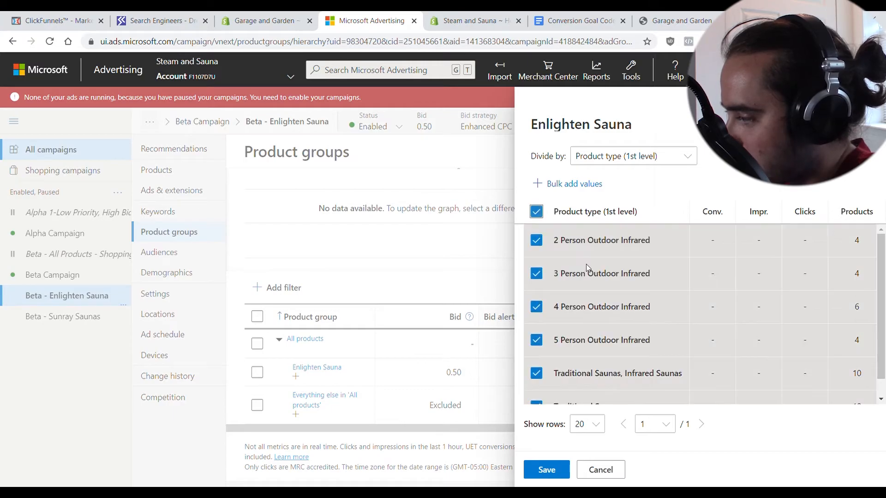
{"action": "scroll", "coordinate": [586, 264], "scroll_direction": "down", "scroll_amount": 1}
{"action": "scroll", "coordinate": [588, 268], "scroll_direction": "up", "scroll_amount": 1}
{"action": "scroll", "coordinate": [592, 304], "scroll_direction": "down", "scroll_amount": 1}
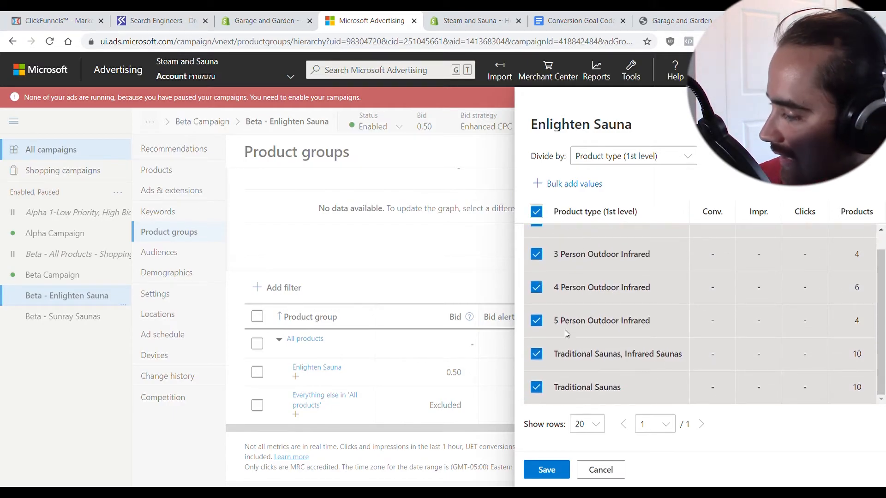
{"action": "scroll", "coordinate": [638, 327], "scroll_direction": "up", "scroll_amount": 1}
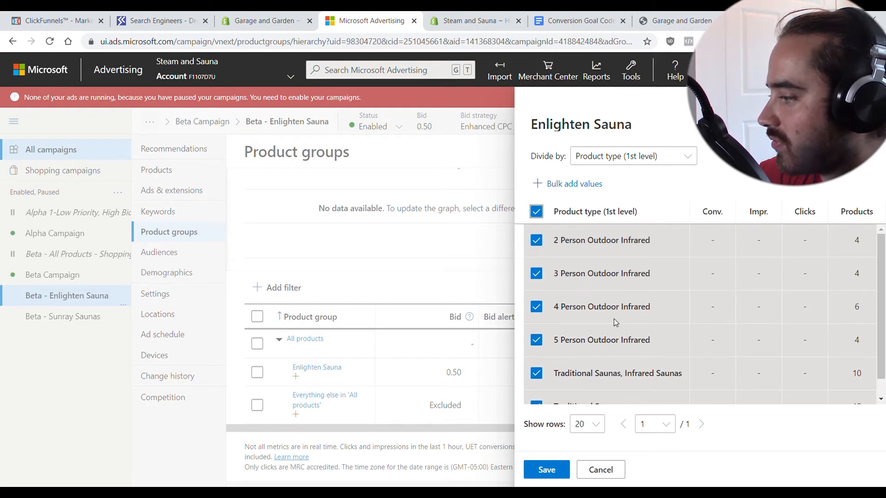
{"action": "scroll", "coordinate": [585, 289], "scroll_direction": "down", "scroll_amount": 1}
{"action": "scroll", "coordinate": [583, 305], "scroll_direction": "up", "scroll_amount": 1}
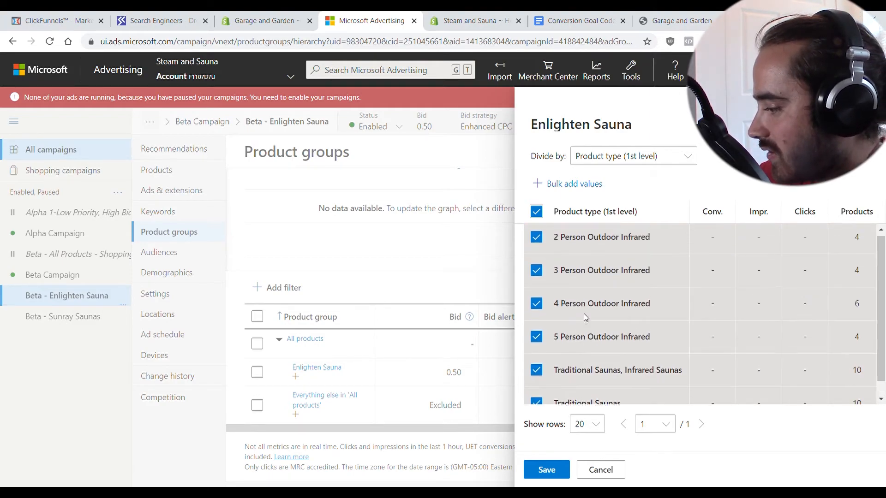
{"action": "left_click", "coordinate": [546, 478]}
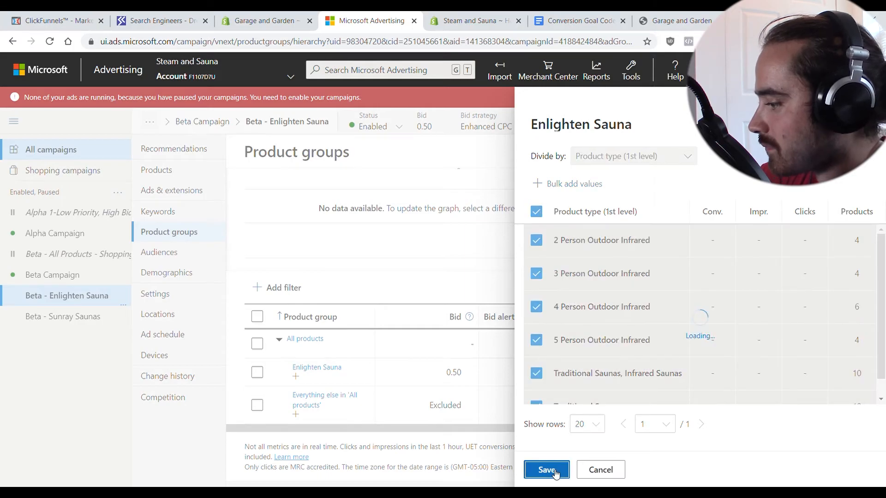
Divide the 2 Person Outdoor Infrared product group by ID with all products selected, save the split, and collapse the group
{"action": "scroll", "coordinate": [327, 383], "scroll_direction": "down", "scroll_amount": 1}
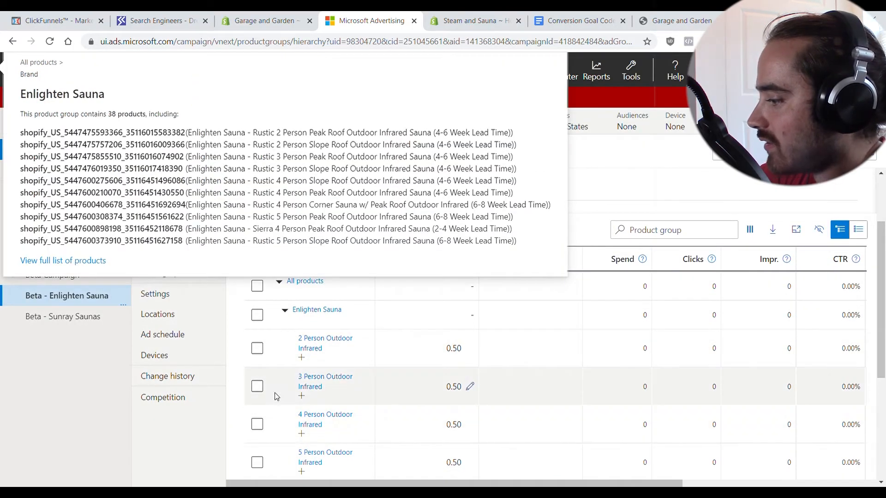
{"action": "left_click", "coordinate": [303, 360]}
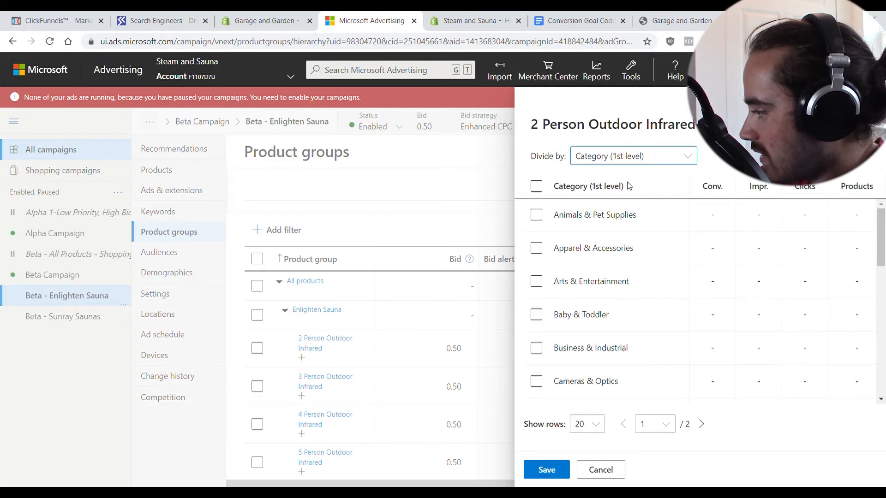
{"action": "left_click", "coordinate": [628, 186]}
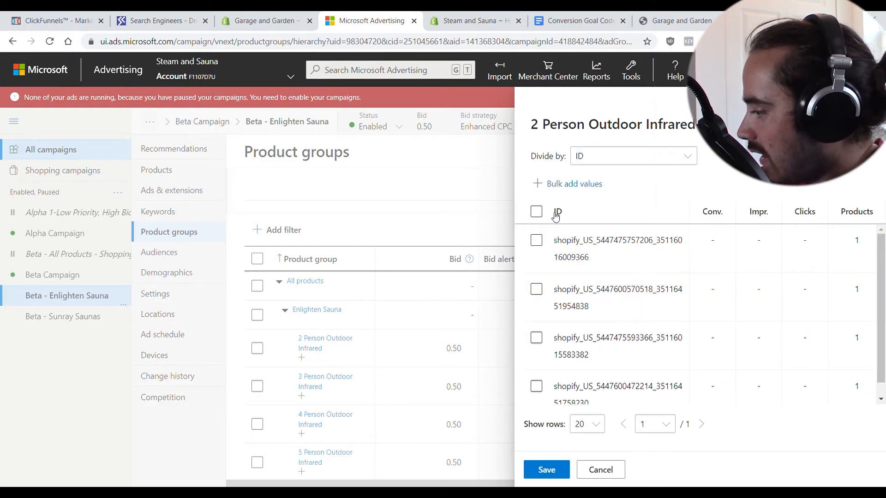
{"action": "left_click", "coordinate": [537, 213]}
{"action": "left_click", "coordinate": [558, 466]}
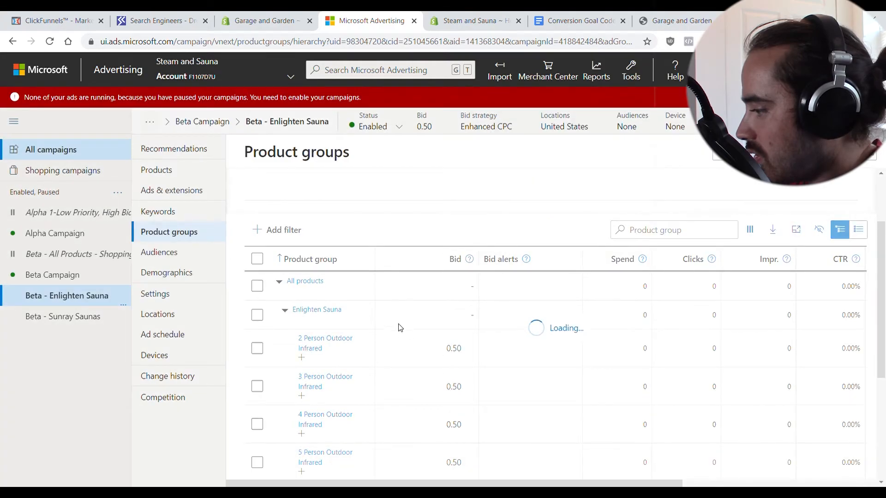
{"action": "left_click", "coordinate": [292, 341]}
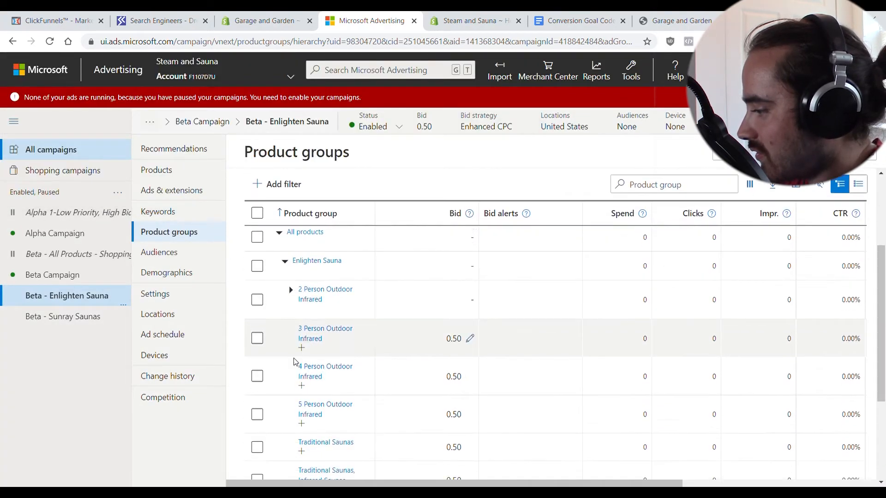
Divide the 3 Person Outdoor Infrared product group by ID with all products selected, save the split, and collapse the group
{"action": "scroll", "coordinate": [296, 362], "scroll_direction": "down", "scroll_amount": 1}
{"action": "left_click", "coordinate": [302, 340]}
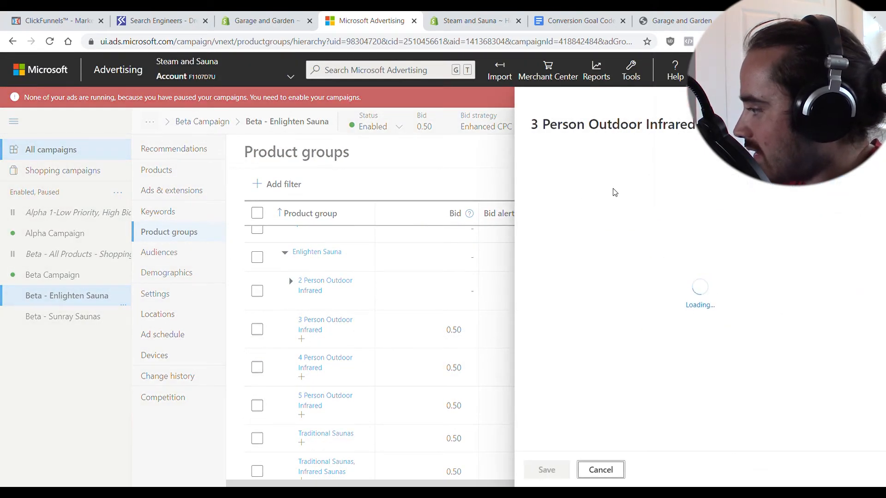
{"action": "left_click", "coordinate": [616, 193]}
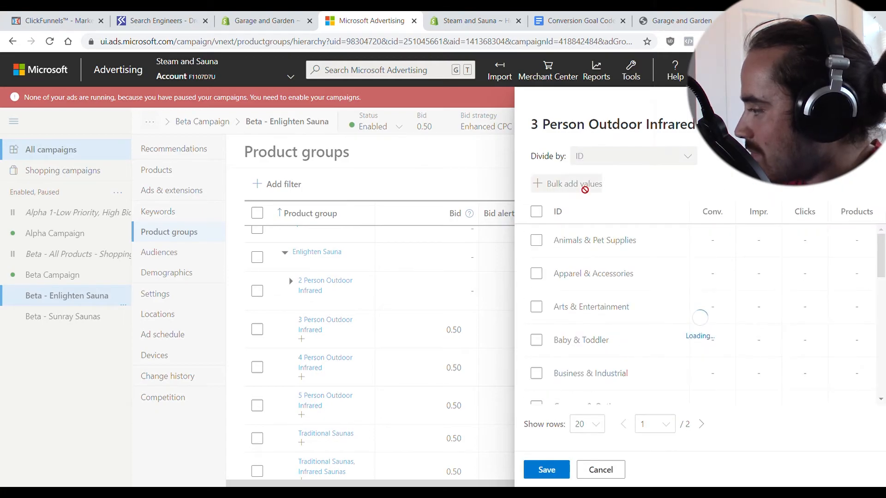
{"action": "left_click", "coordinate": [537, 212]}
{"action": "scroll", "coordinate": [598, 385], "scroll_direction": "down", "scroll_amount": 2}
{"action": "left_click", "coordinate": [545, 469]}
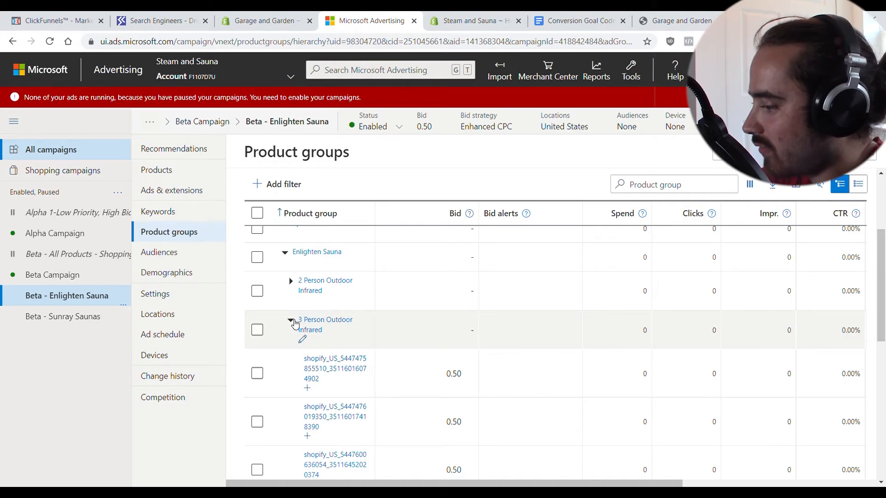
{"action": "left_click", "coordinate": [291, 321]}
Set the 4 Person Outdoor Infrared product group to divide by ID and select all of its products
{"action": "left_click", "coordinate": [302, 379]}
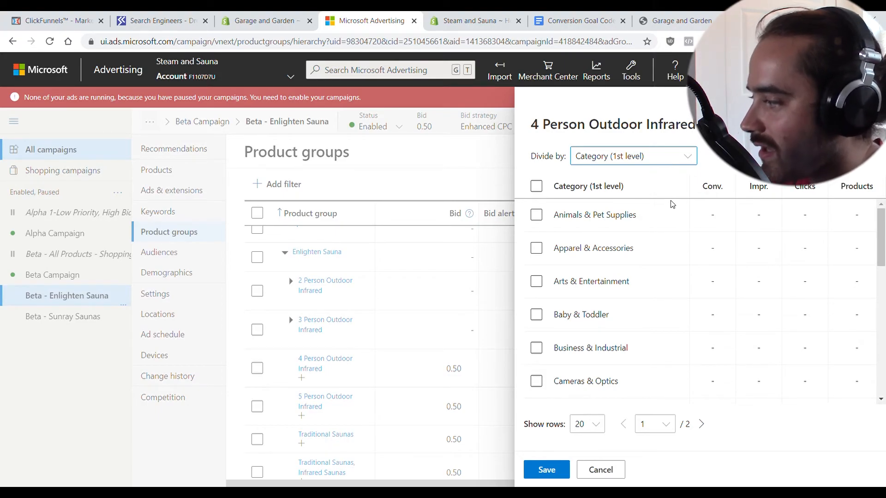
{"action": "left_click", "coordinate": [627, 205]}
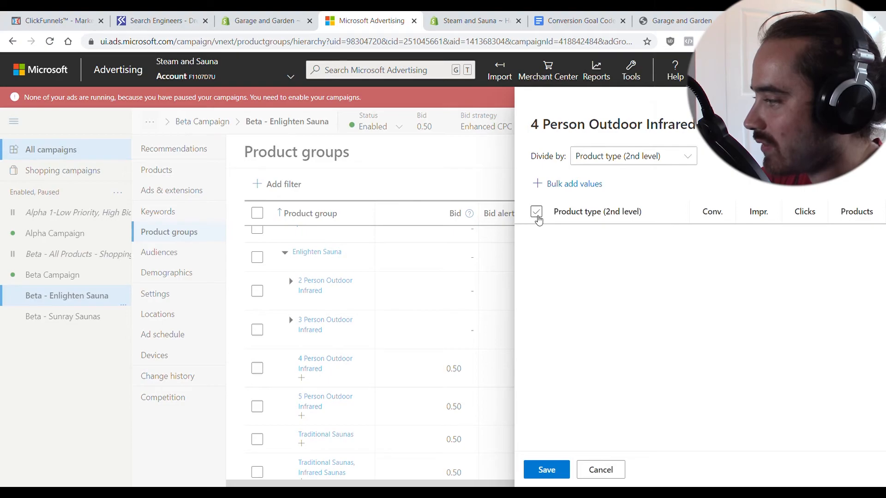
{"action": "left_click", "coordinate": [613, 157]}
{"action": "left_click", "coordinate": [605, 172]}
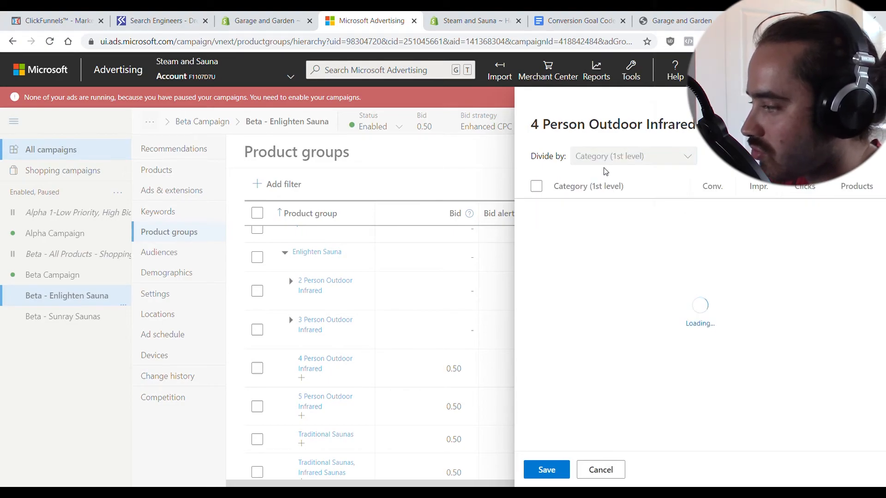
{"action": "left_click", "coordinate": [633, 155]}
{"action": "left_click", "coordinate": [576, 184]}
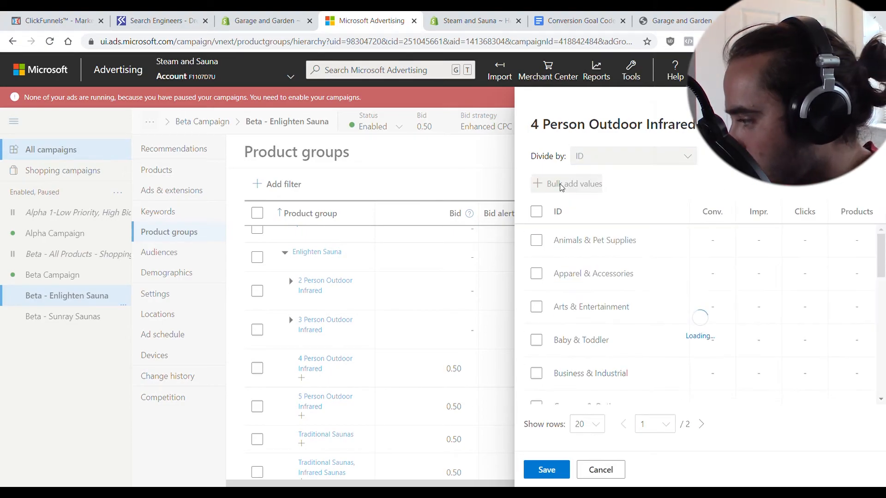
{"action": "left_click", "coordinate": [536, 211]}
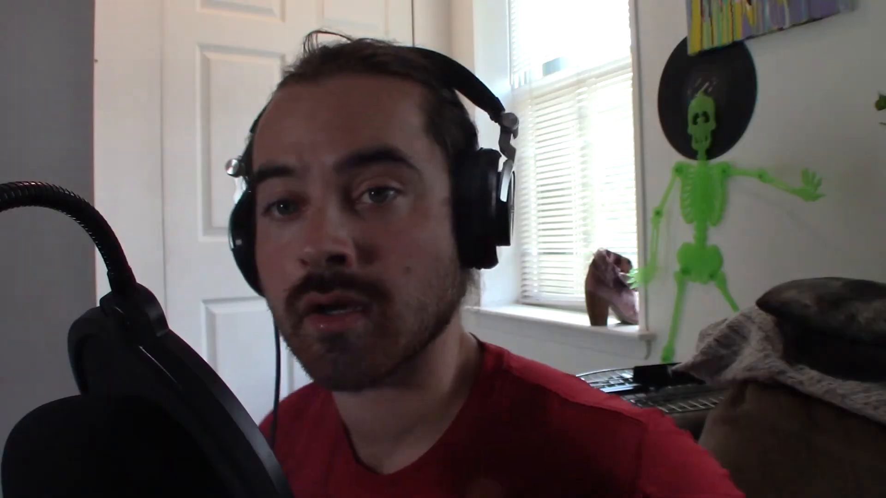